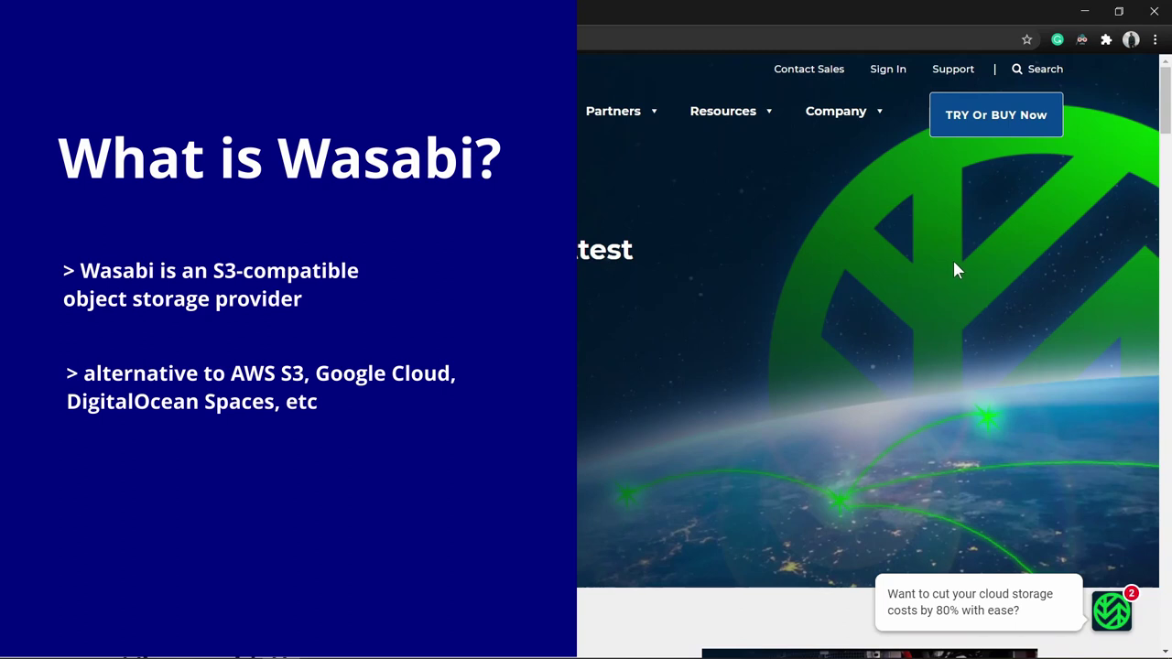
Sign in to the Wasabi root account with its email and password.
{"action": "left_click_drag", "start_coordinate": [1166, 101], "coordinate": [1167, 96]}
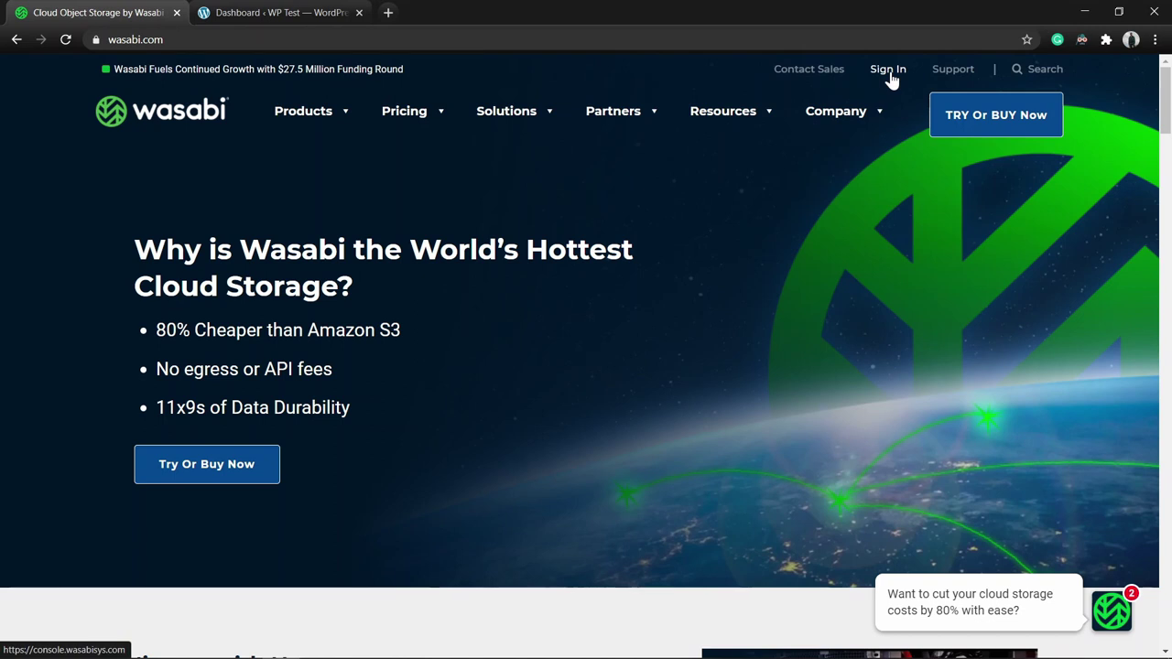
{"action": "left_click", "coordinate": [889, 72]}
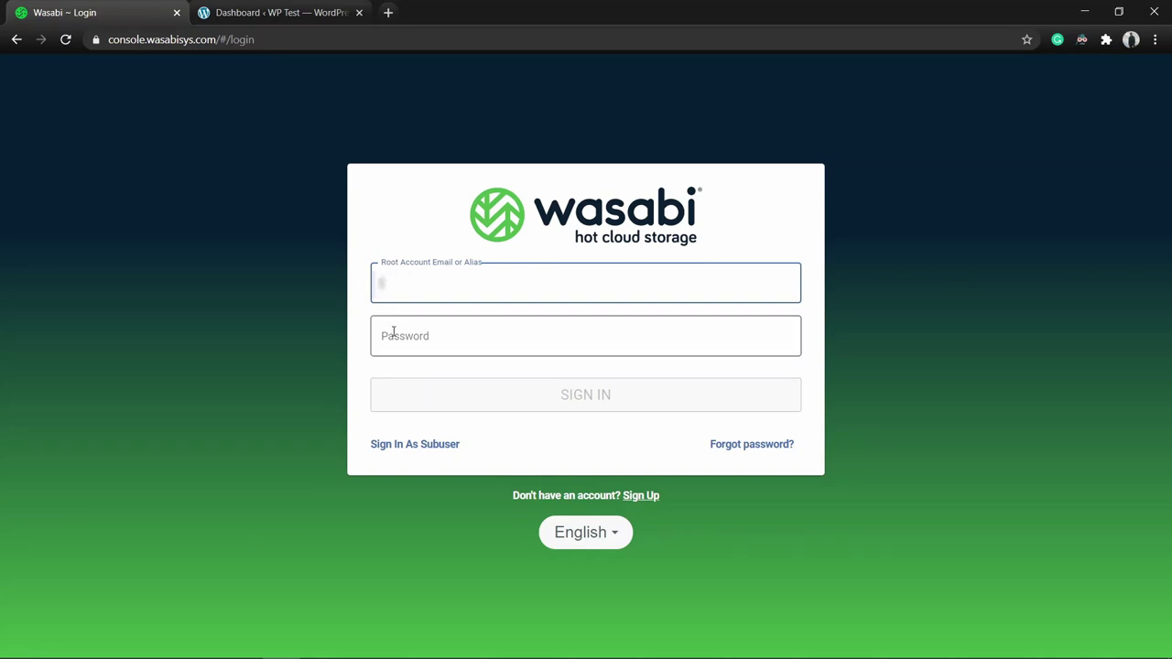
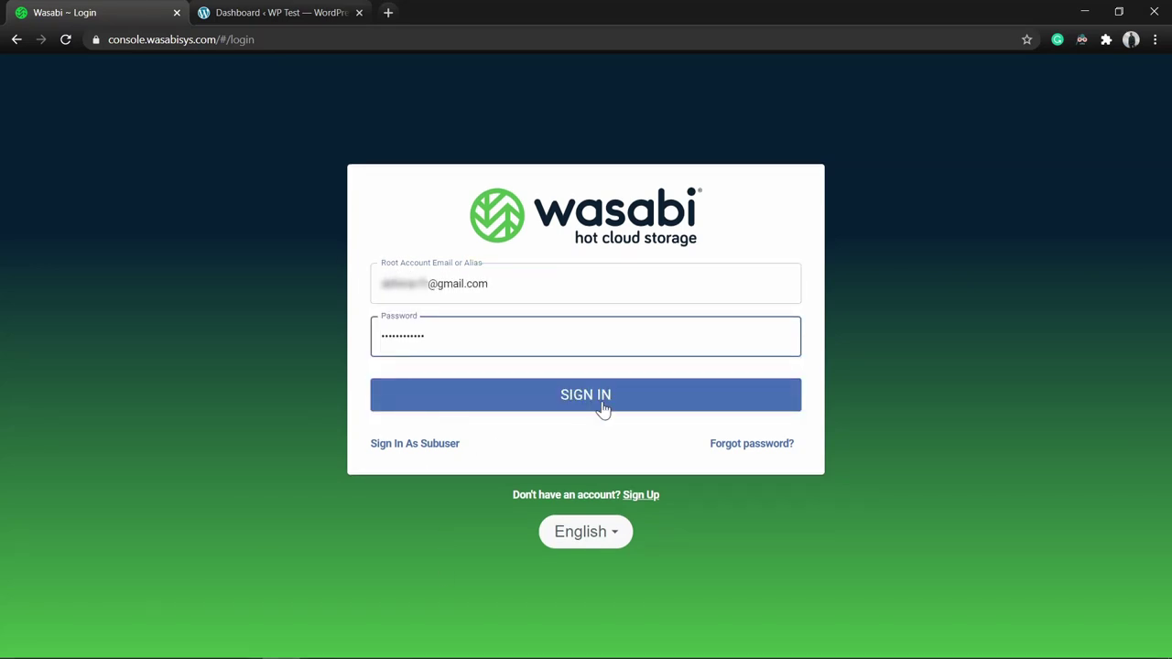
{"action": "left_click", "coordinate": [600, 397]}
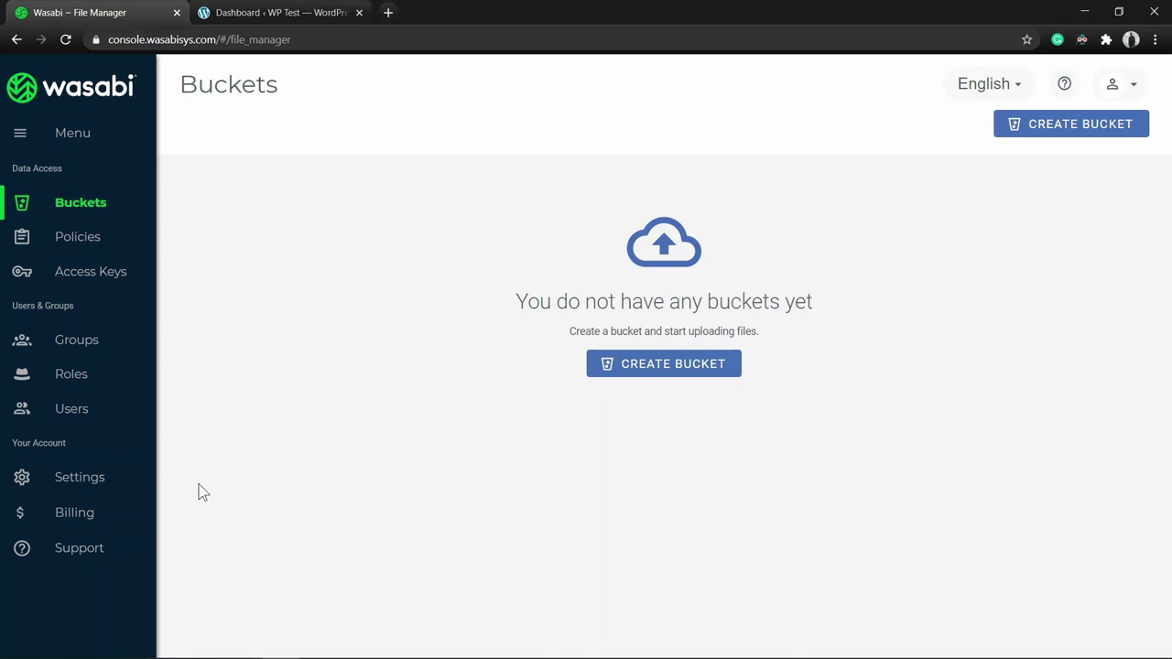
{"action": "left_click", "coordinate": [88, 474]}
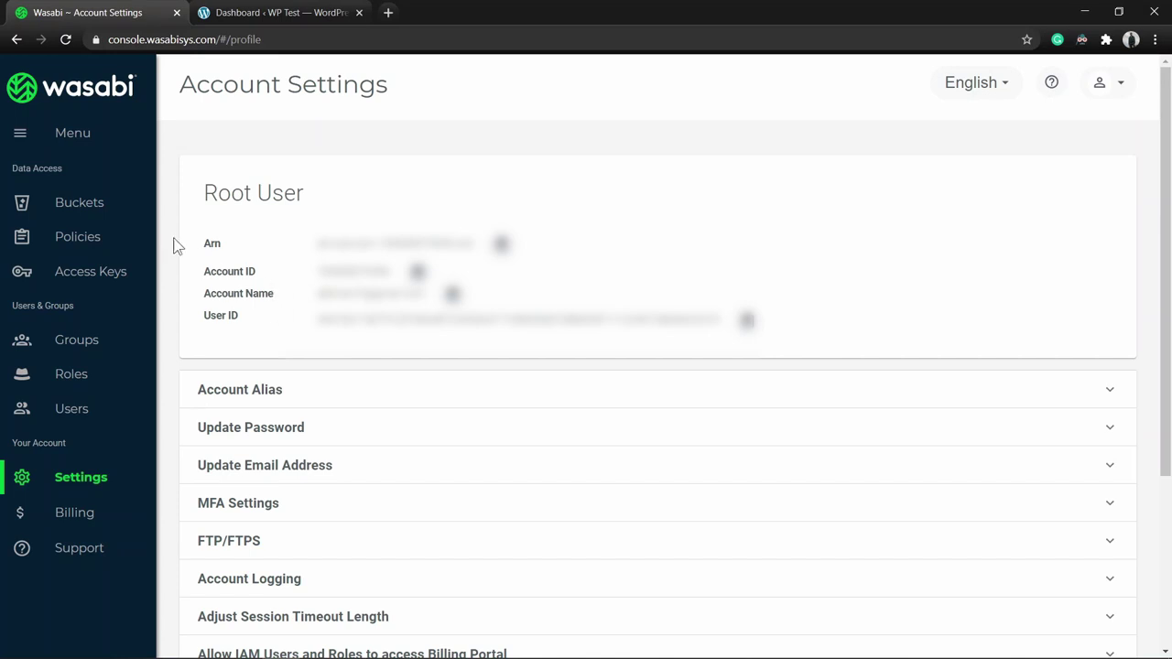
{"action": "left_click", "coordinate": [80, 202]}
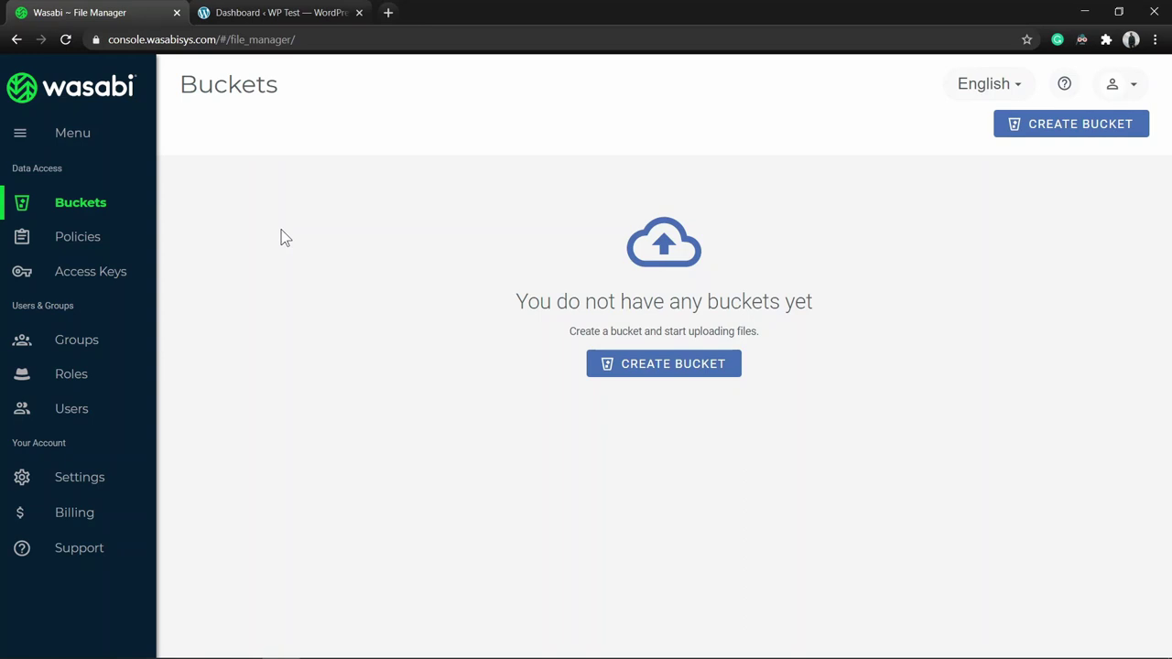
Create bucket coralnodes1 in region us-west-1, leaving versioning and logging suspended.
{"action": "left_click", "coordinate": [674, 374]}
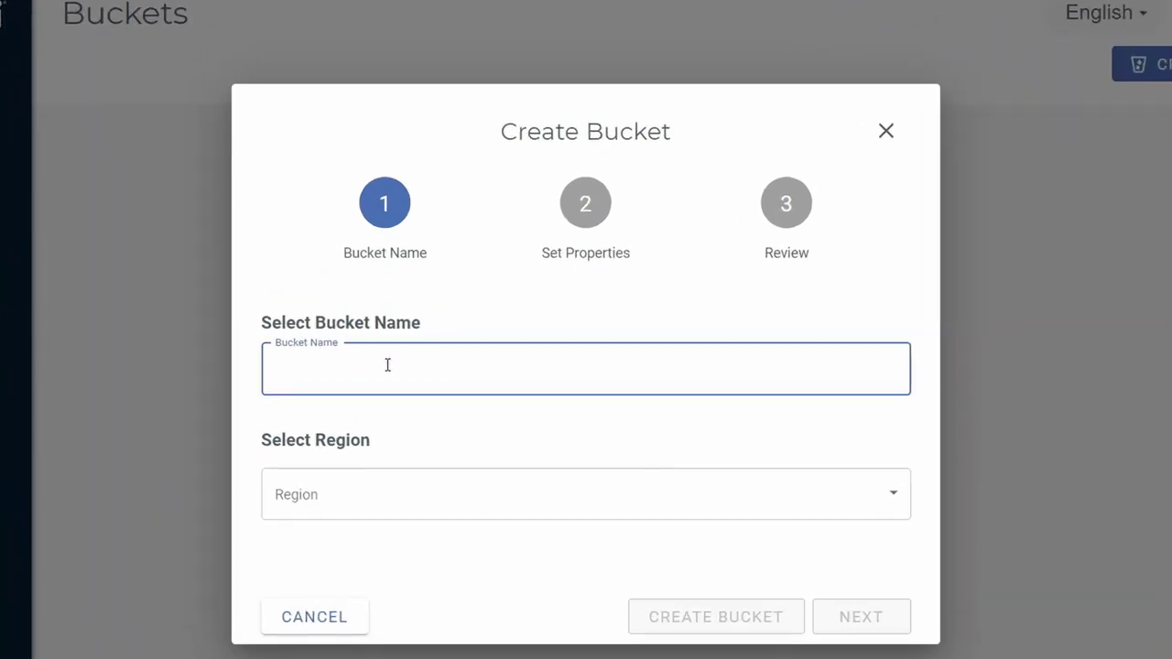
{"action": "type", "text": "coralo"}
{"action": "key", "text": "BackSpace"}
{"action": "type", "text": "nodes1"}
{"action": "left_click", "coordinate": [373, 491]}
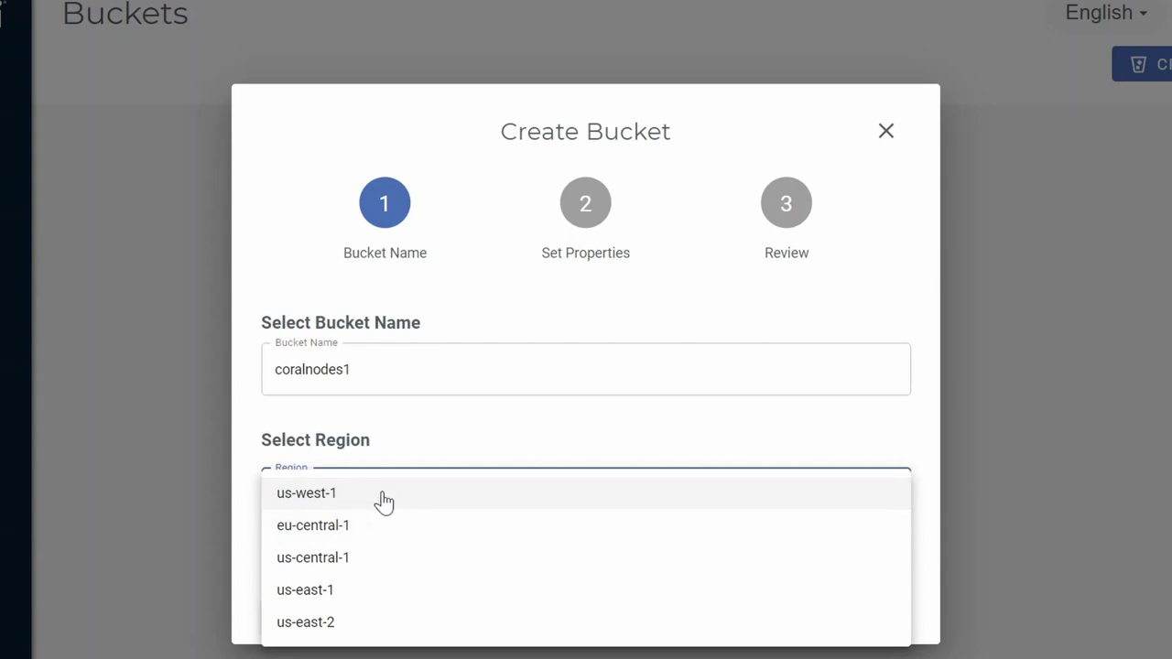
{"action": "left_click", "coordinate": [384, 502]}
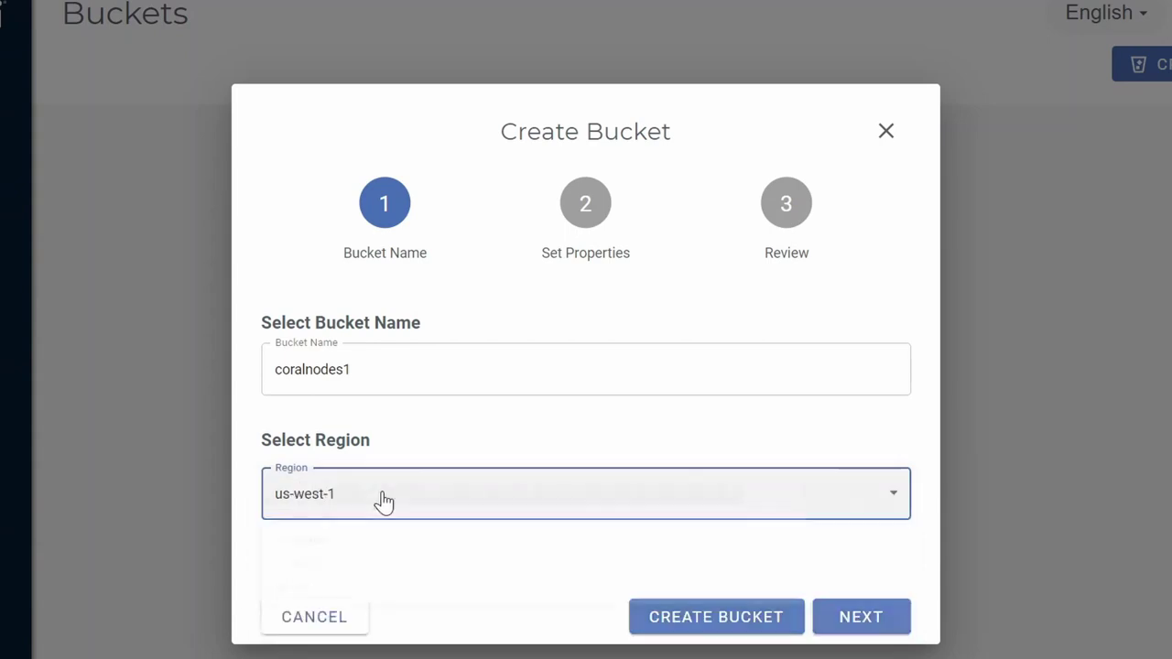
{"action": "left_click", "coordinate": [885, 626]}
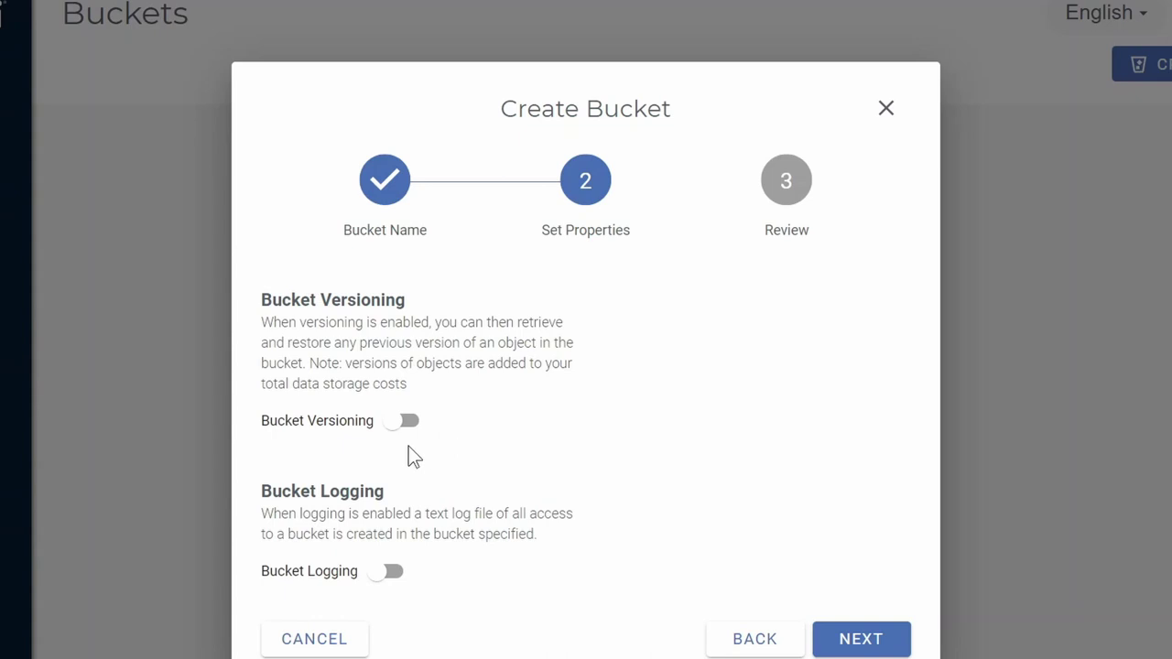
{"action": "left_click", "coordinate": [850, 641]}
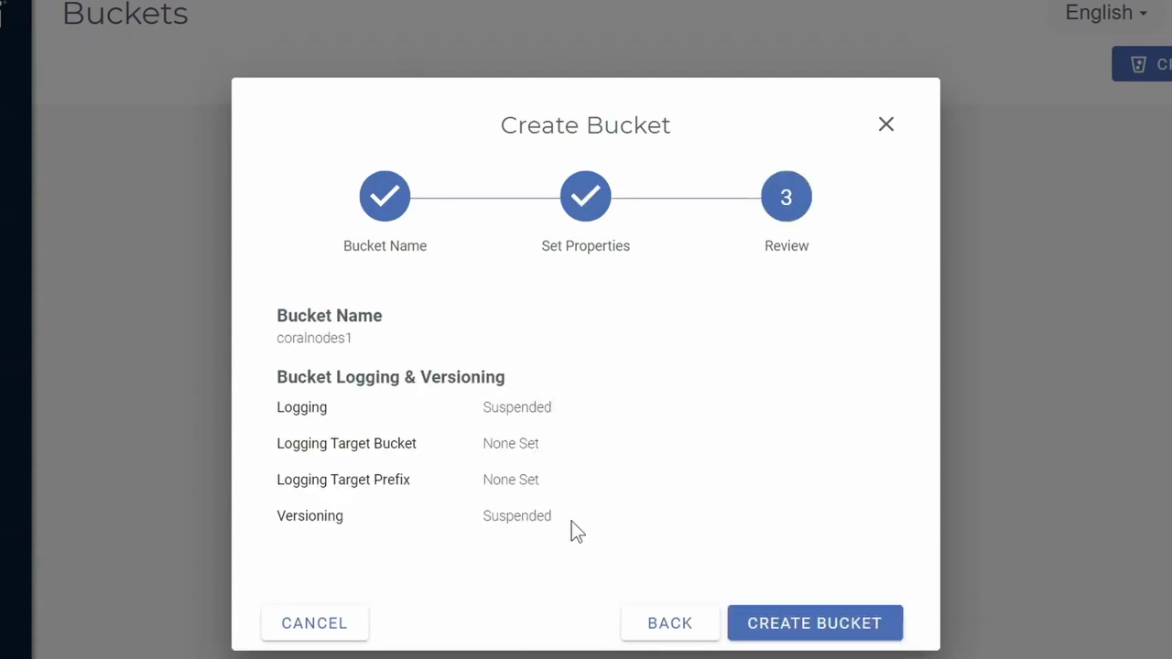
{"action": "left_click", "coordinate": [824, 625]}
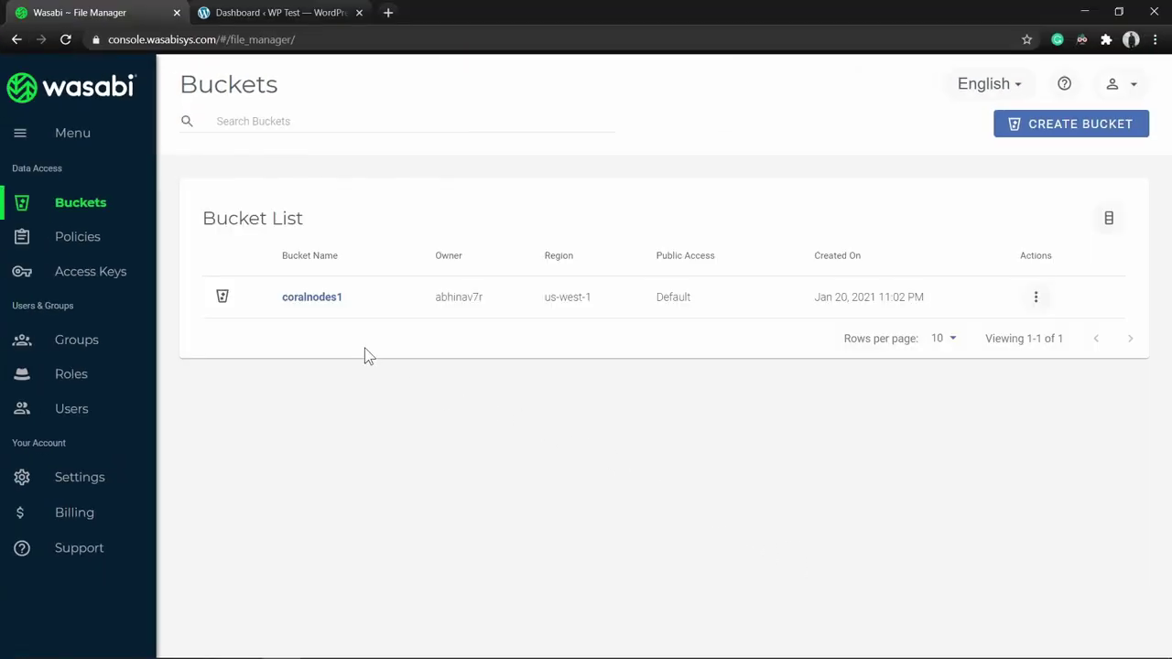
Open the coralnodes1 bucket and scroll through its empty object list.
{"action": "left_click", "coordinate": [322, 298]}
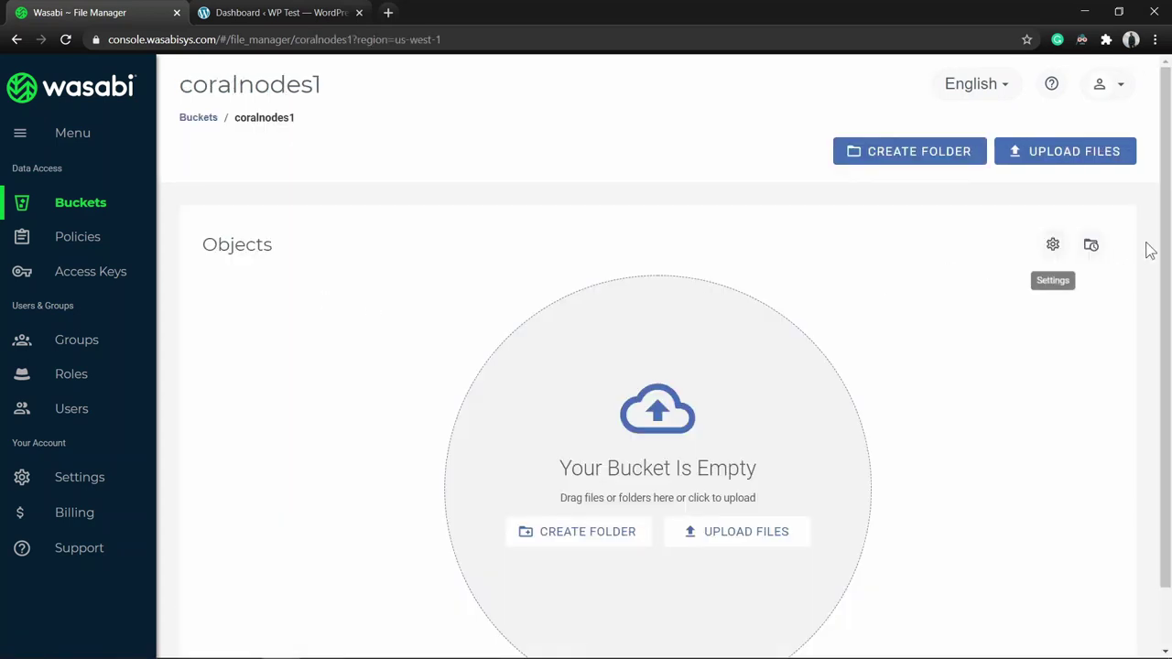
{"action": "left_click_drag", "start_coordinate": [1167, 249], "coordinate": [1170, 289]}
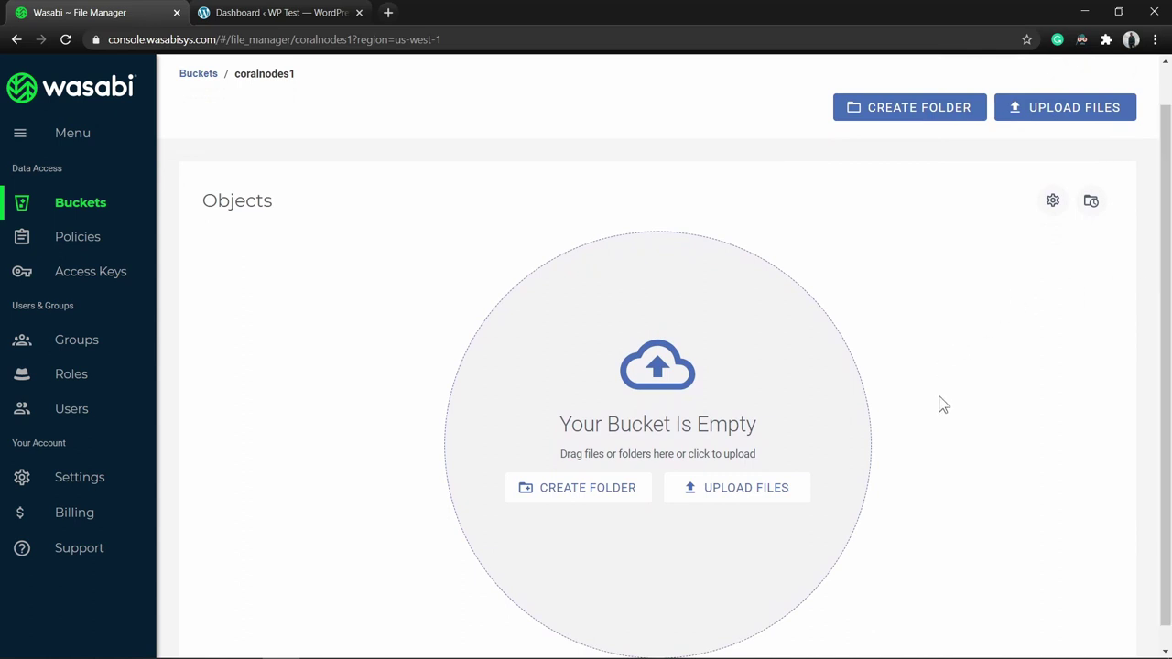
{"action": "scroll", "coordinate": [935, 394], "scroll_direction": "down", "scroll_amount": 1}
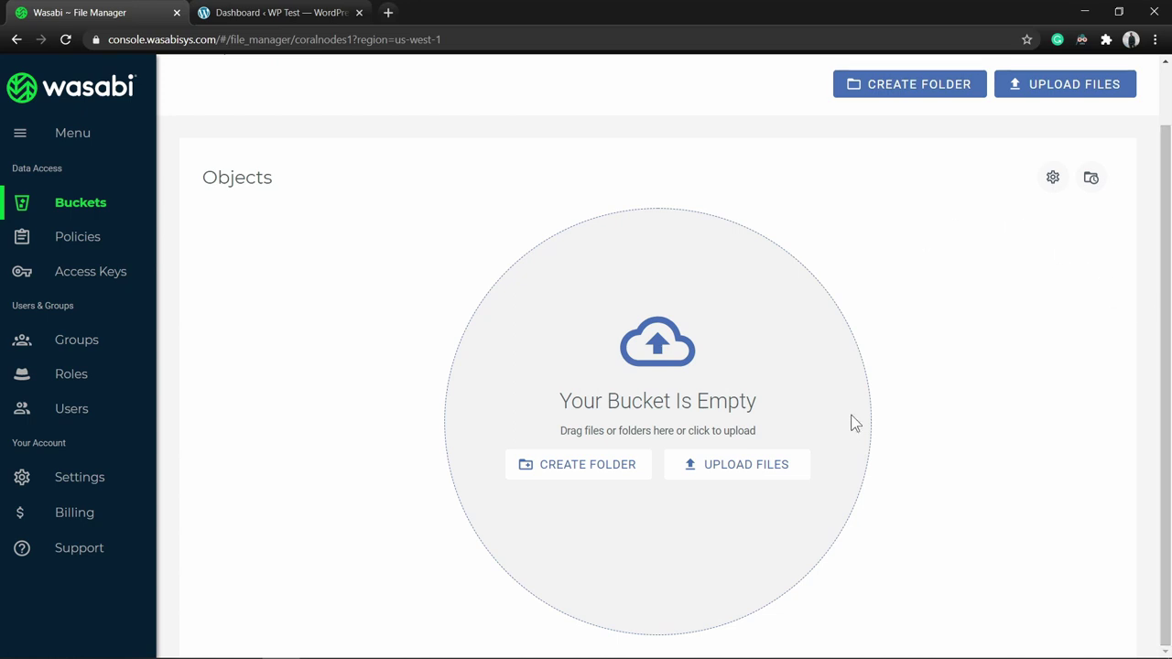
Upload hosting-test-img-2.jpg into coralnodes1 and open its File Details panel.
{"action": "left_click", "coordinate": [741, 469]}
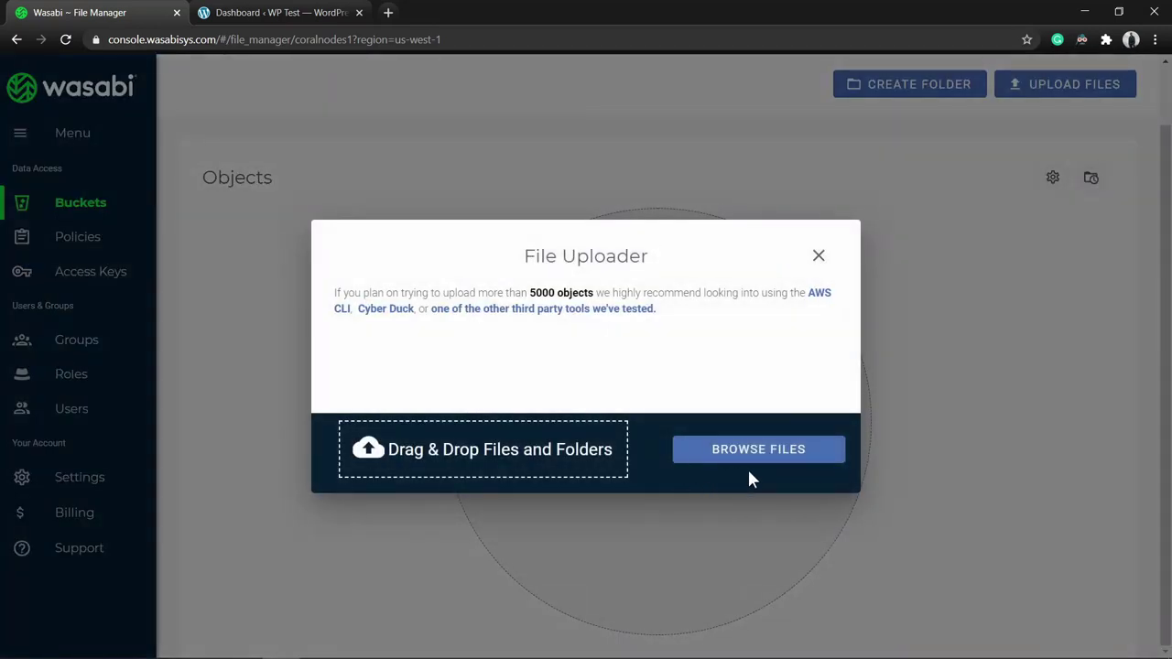
{"action": "left_click", "coordinate": [748, 454]}
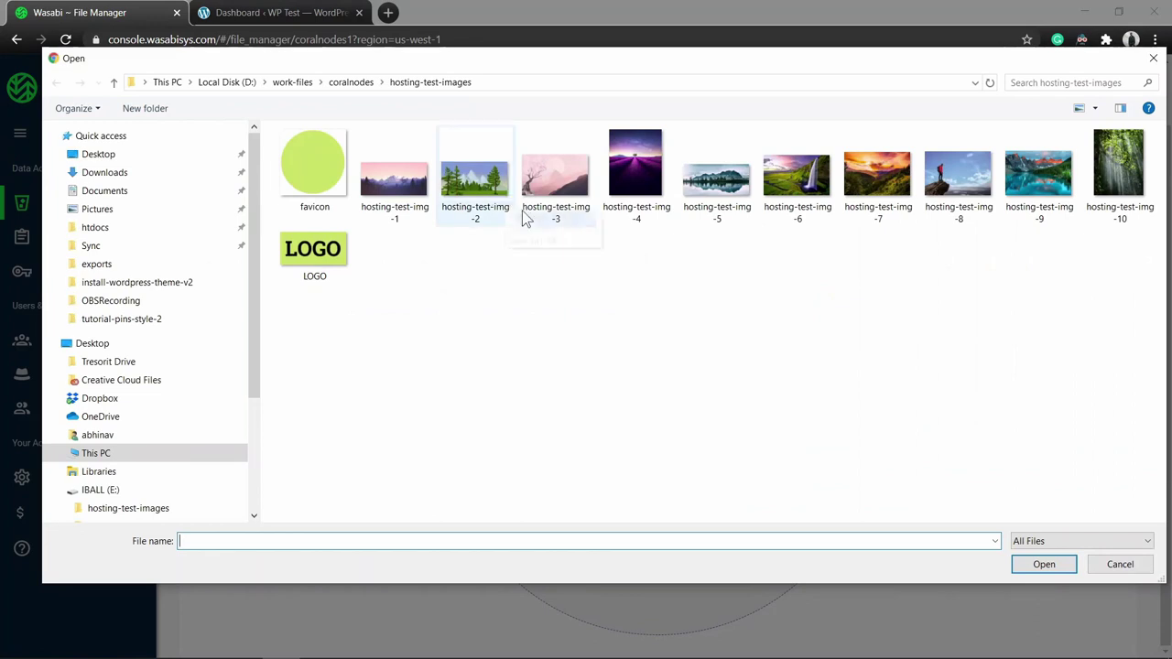
{"action": "left_click", "coordinate": [465, 197]}
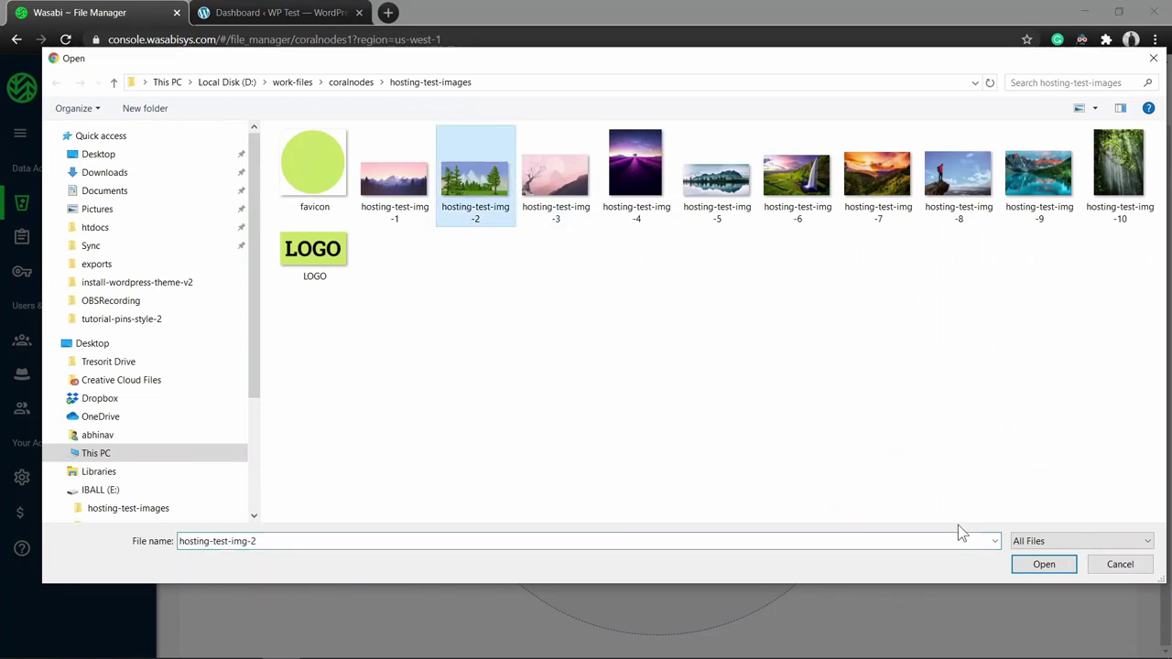
{"action": "left_click", "coordinate": [1046, 565]}
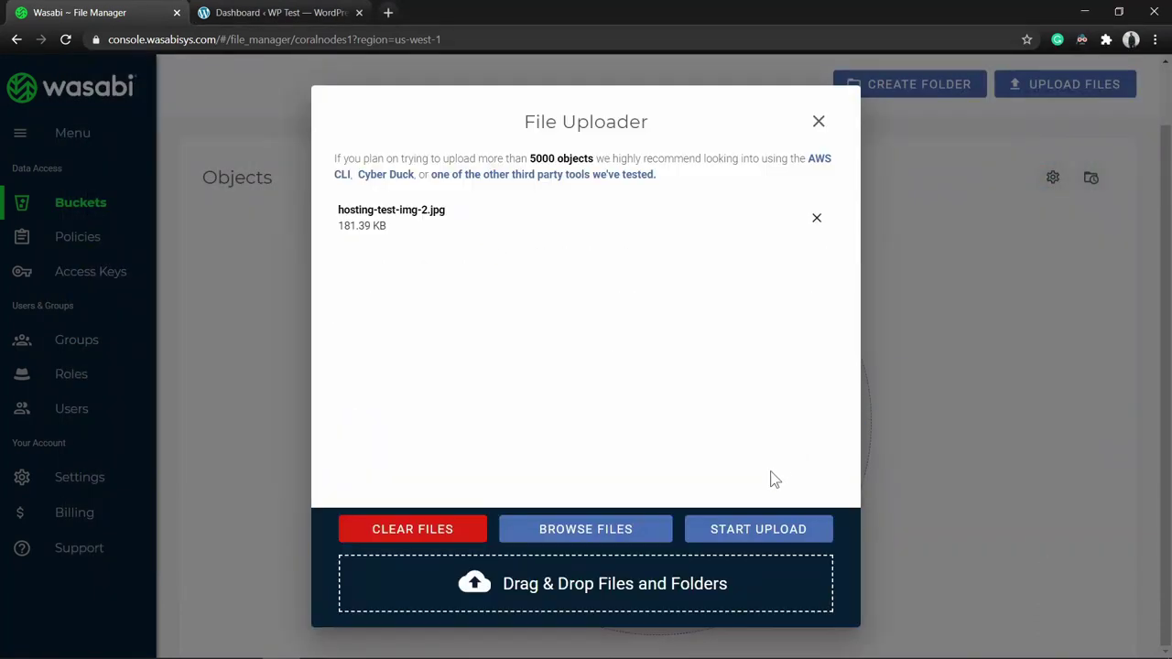
{"action": "left_click", "coordinate": [766, 531]}
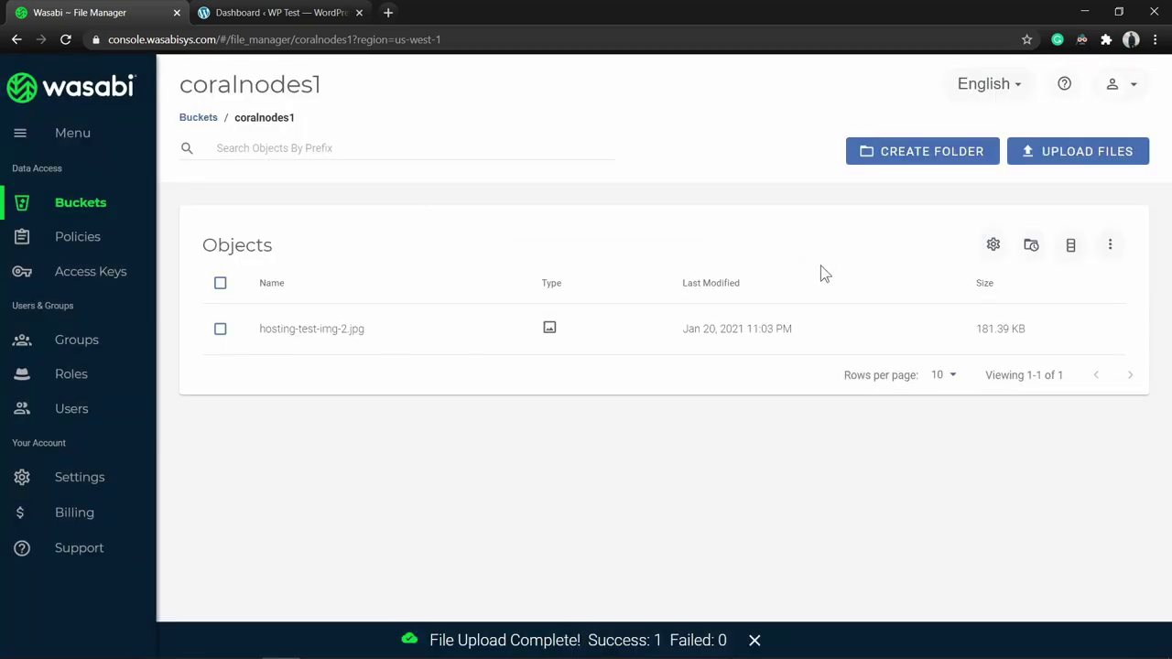
{"action": "left_click", "coordinate": [329, 329]}
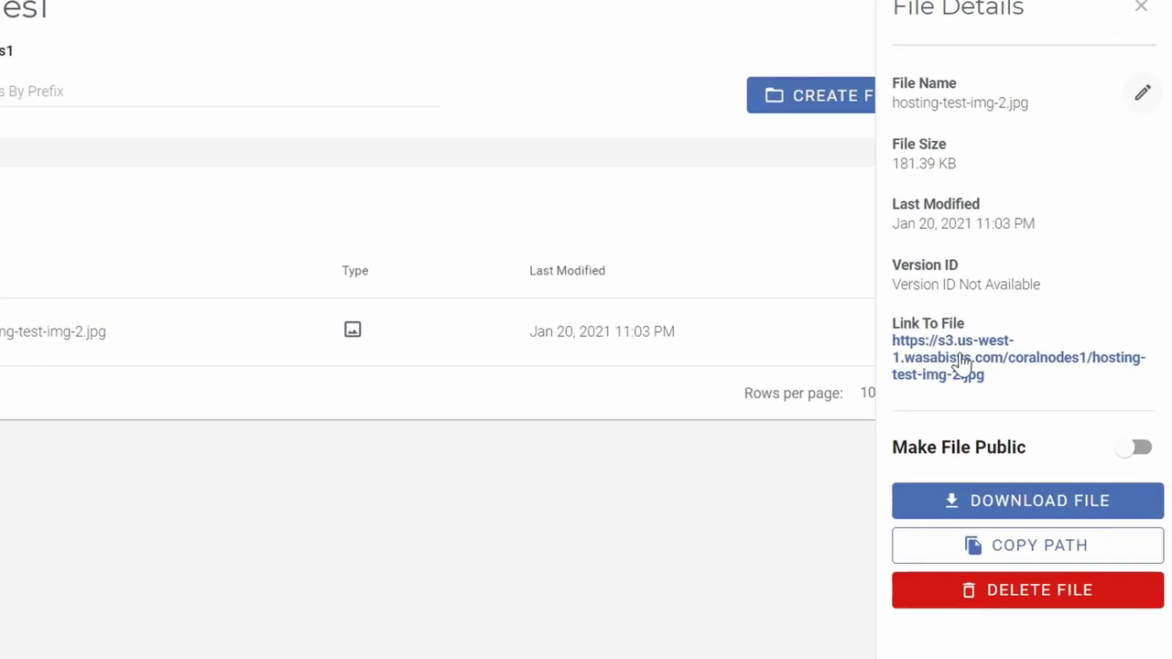
Open the image link in a new tab, make the file public, and reload the link.
{"action": "right_click", "coordinate": [949, 363]}
{"action": "left_click", "coordinate": [956, 373]}
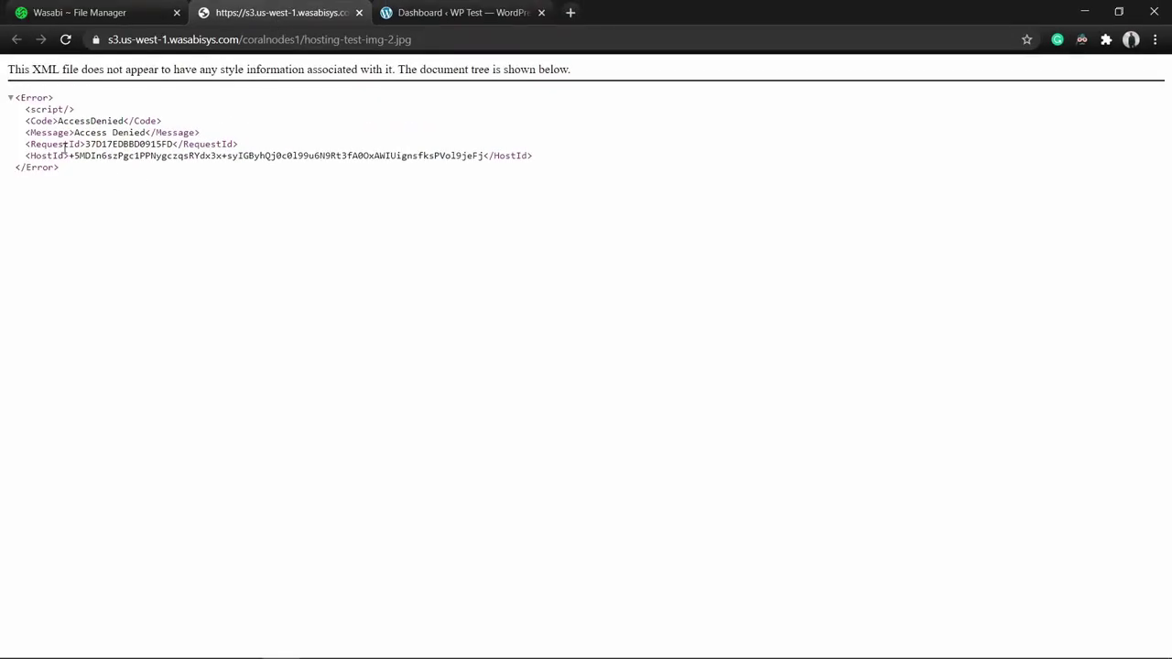
{"action": "key", "text": "ctrl+shift+Tab"}
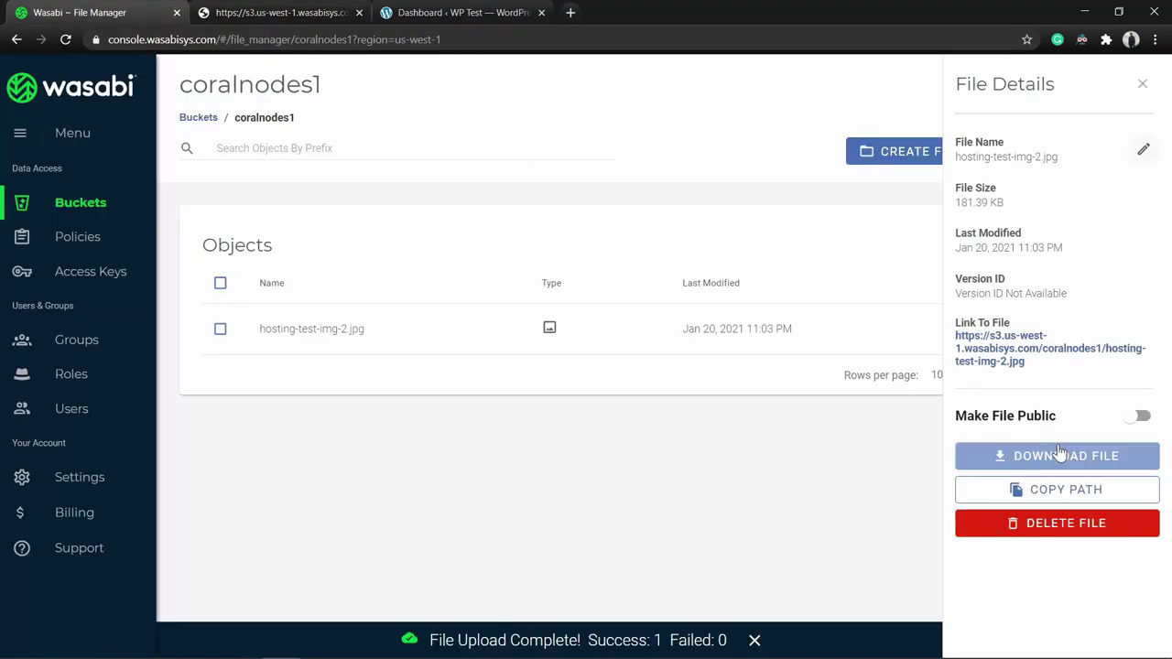
{"action": "left_click", "coordinate": [1140, 419]}
{"action": "key", "text": "ctrl+Tab"}
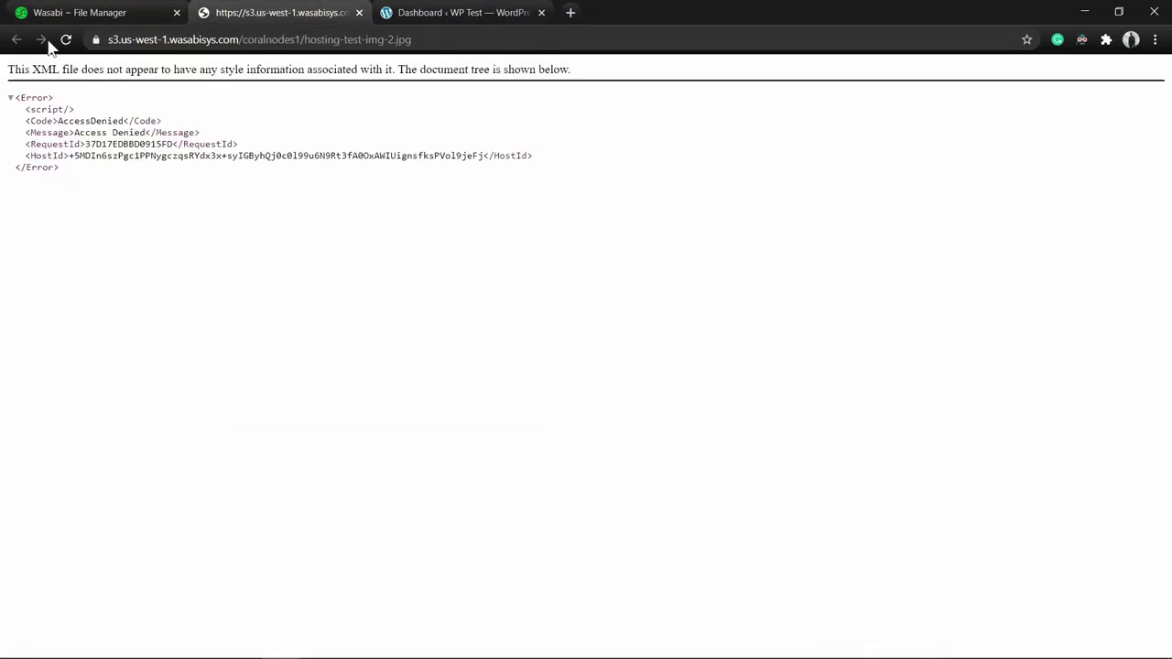
{"action": "left_click", "coordinate": [65, 39]}
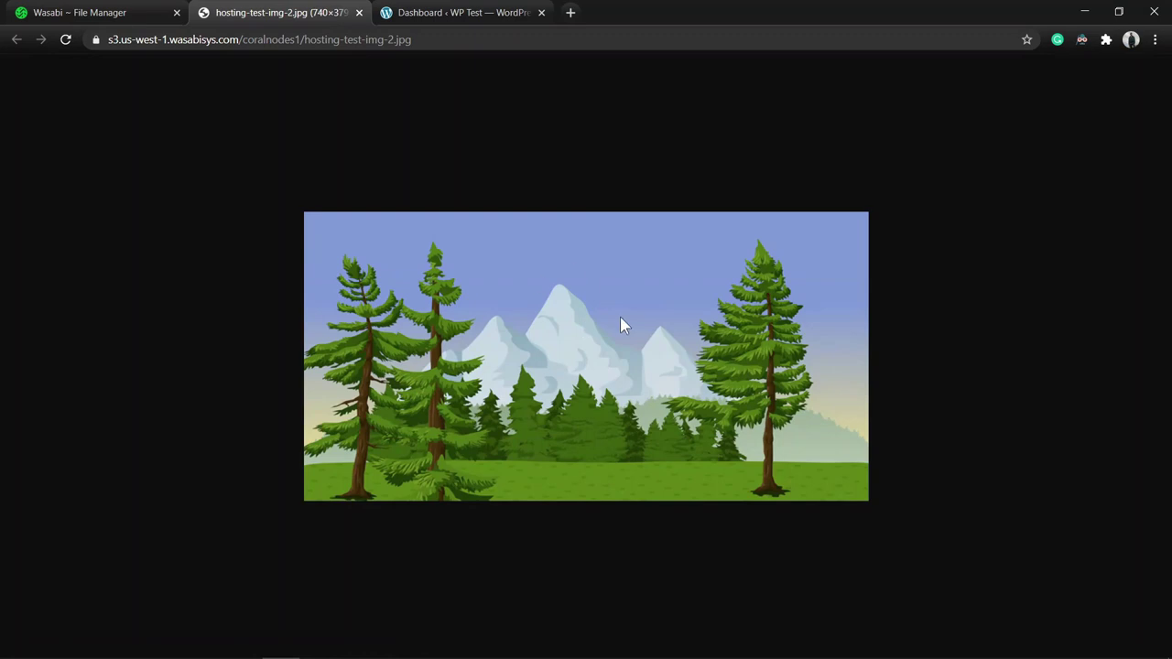
Make hosting-test-img-2.jpg private again and close the File Details panel.
{"action": "left_click", "coordinate": [80, 12]}
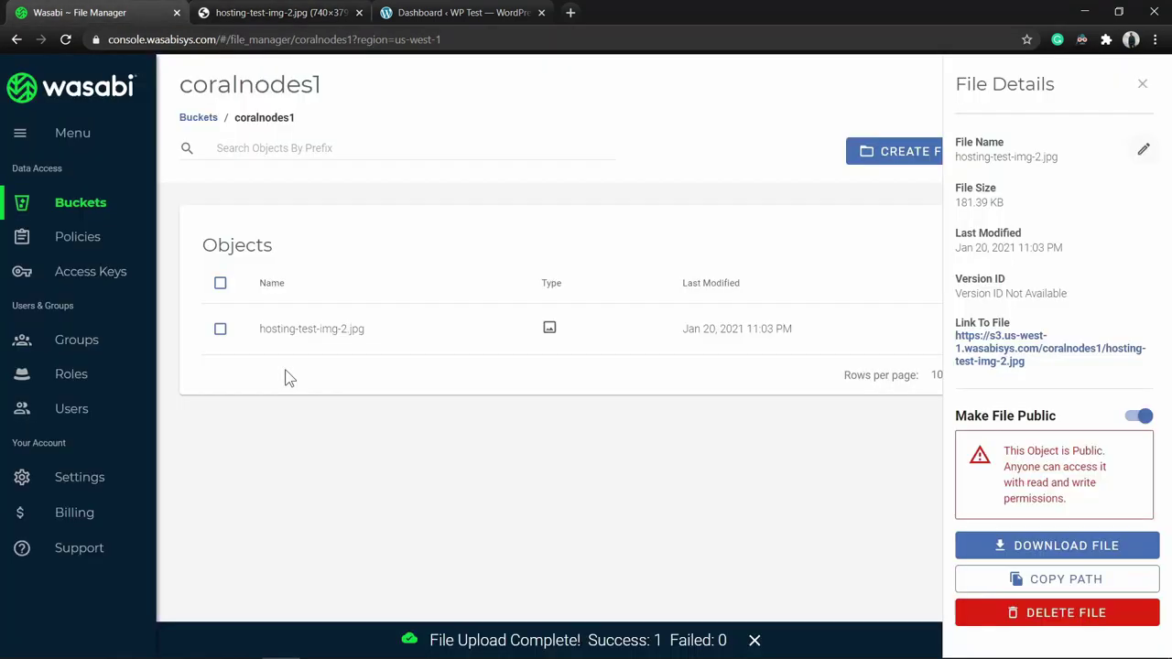
{"action": "left_click", "coordinate": [1143, 419]}
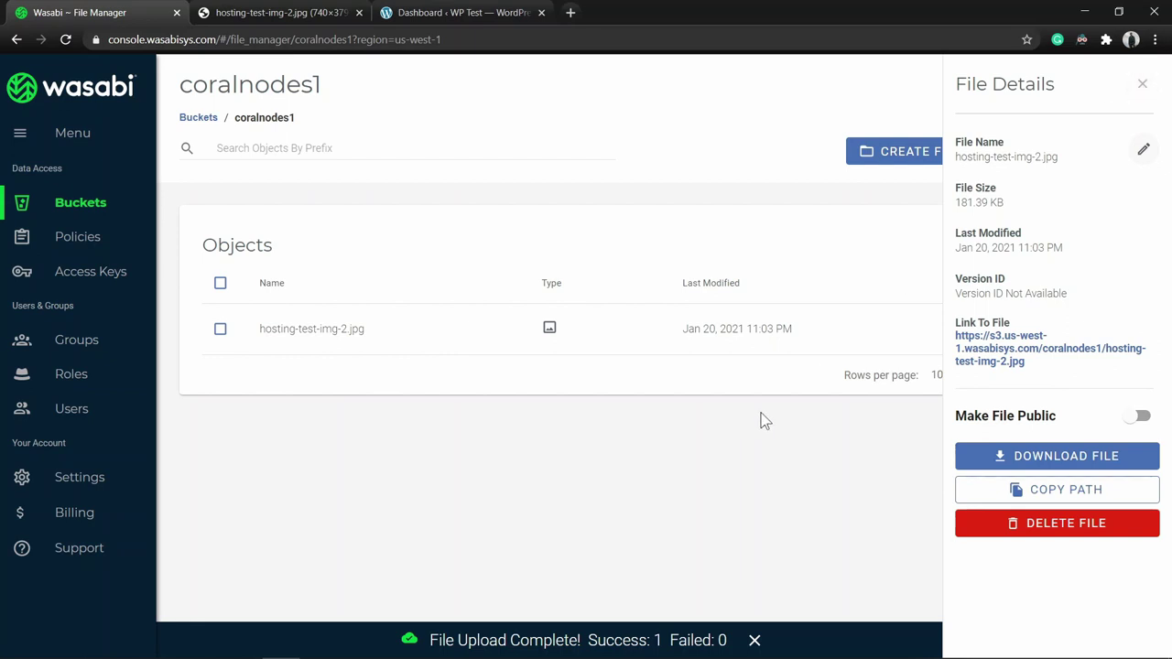
{"action": "left_click", "coordinate": [1144, 86]}
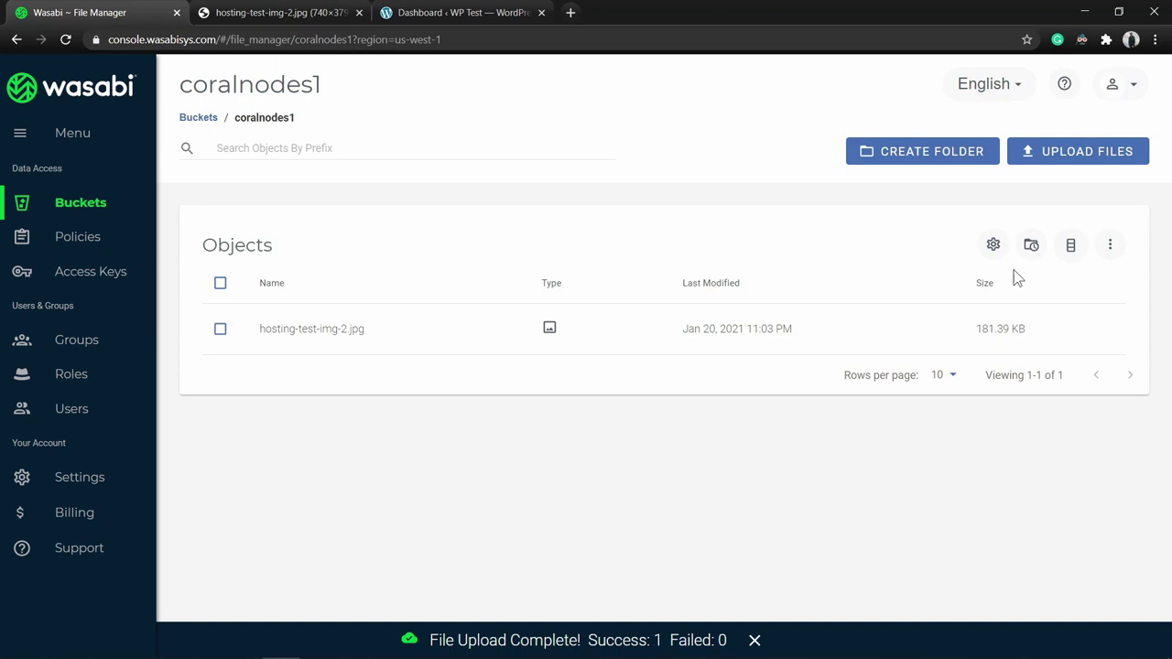
Review coralnodes1's Policies, Compliance and Access Control settings, dismissing the ACL warning.
{"action": "left_click", "coordinate": [993, 249]}
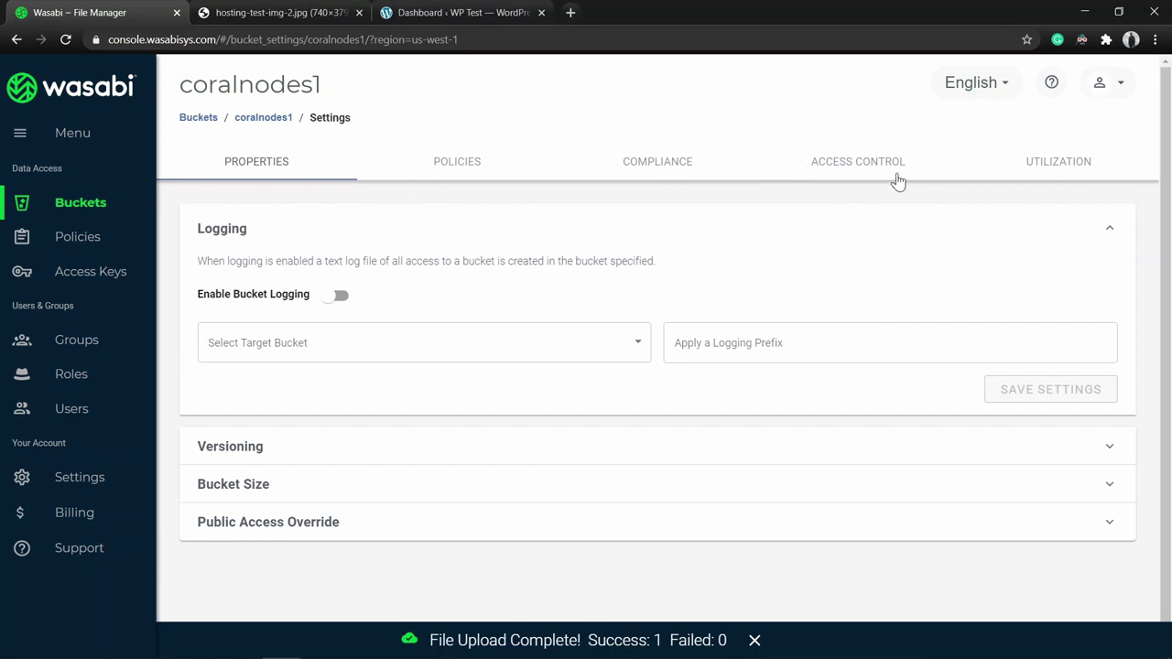
{"action": "left_click", "coordinate": [465, 170]}
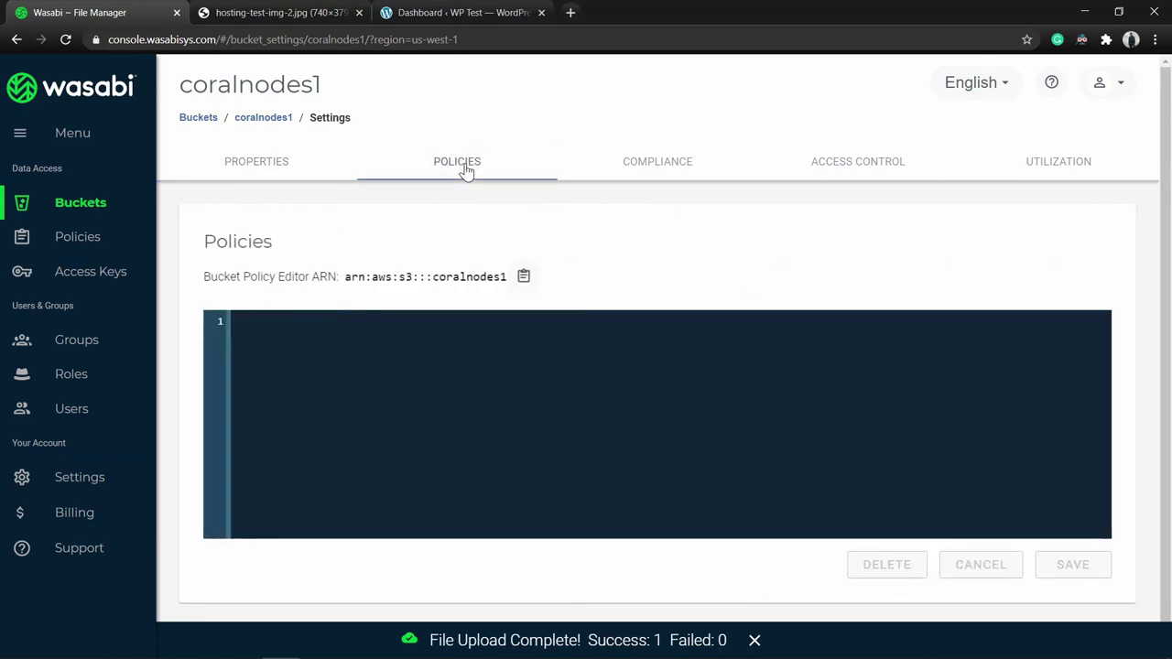
{"action": "left_click", "coordinate": [662, 170]}
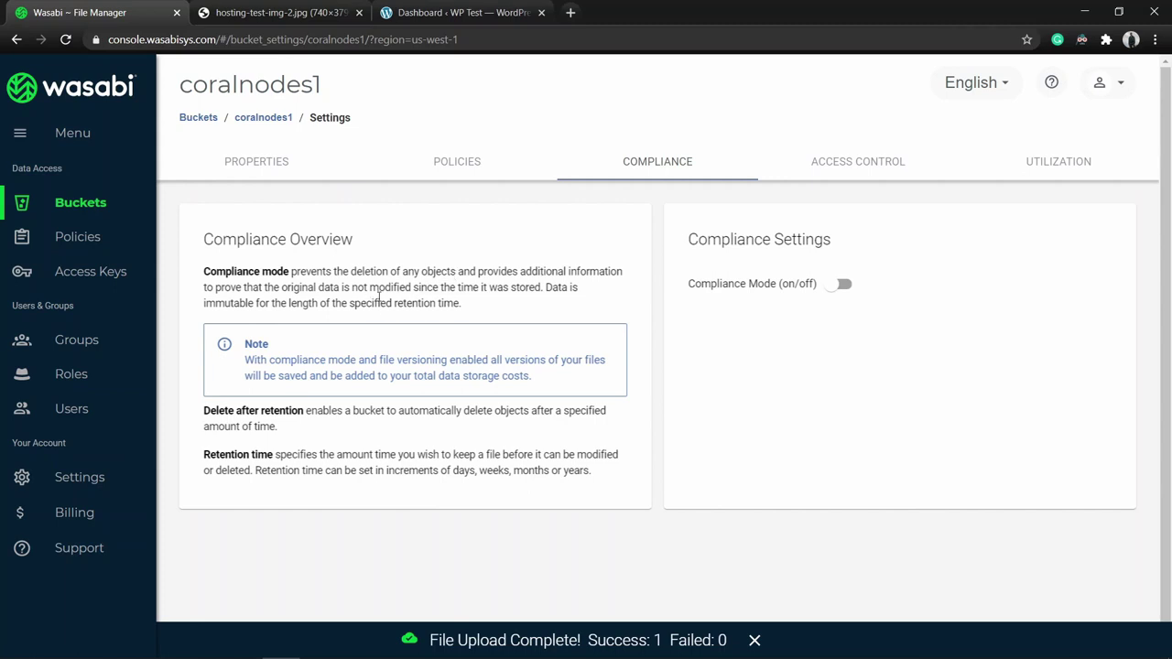
{"action": "left_click", "coordinate": [843, 172]}
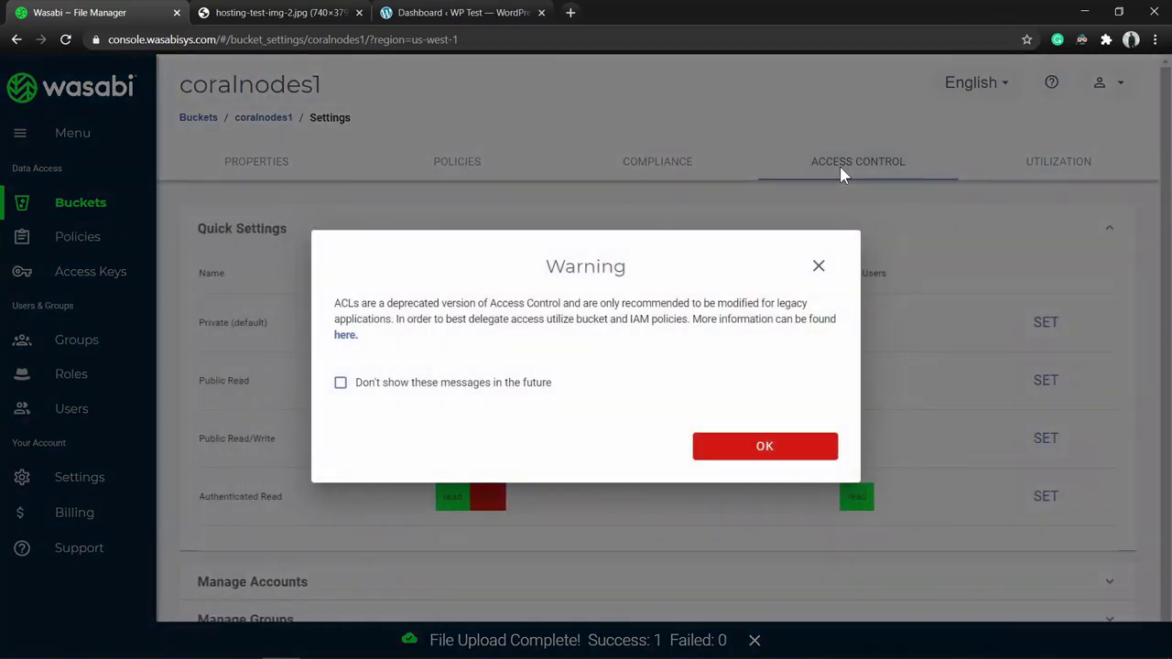
{"action": "left_click", "coordinate": [767, 446]}
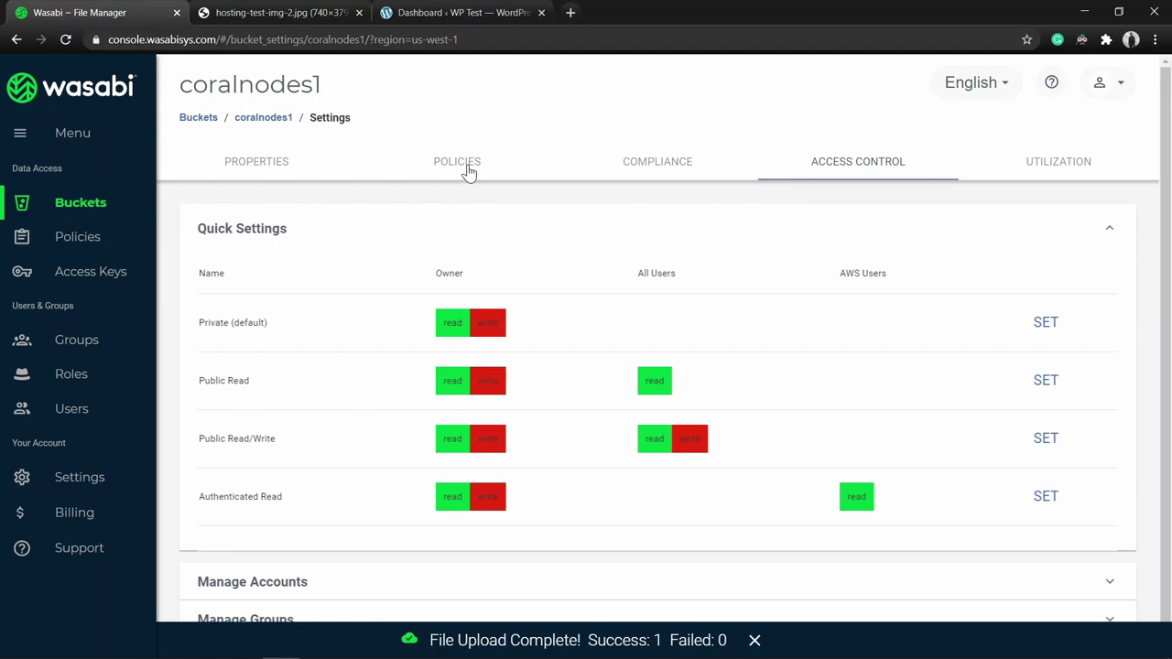
Check the Utilization and Properties sections, then go to the Users list.
{"action": "left_click", "coordinate": [1083, 172]}
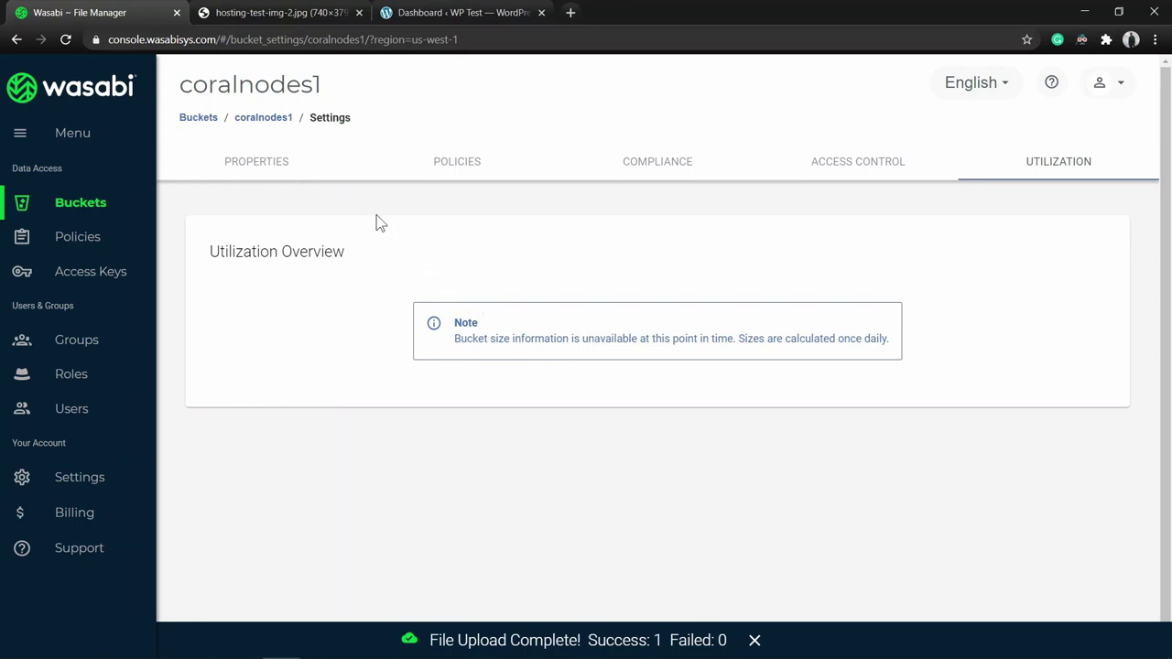
{"action": "left_click", "coordinate": [281, 173]}
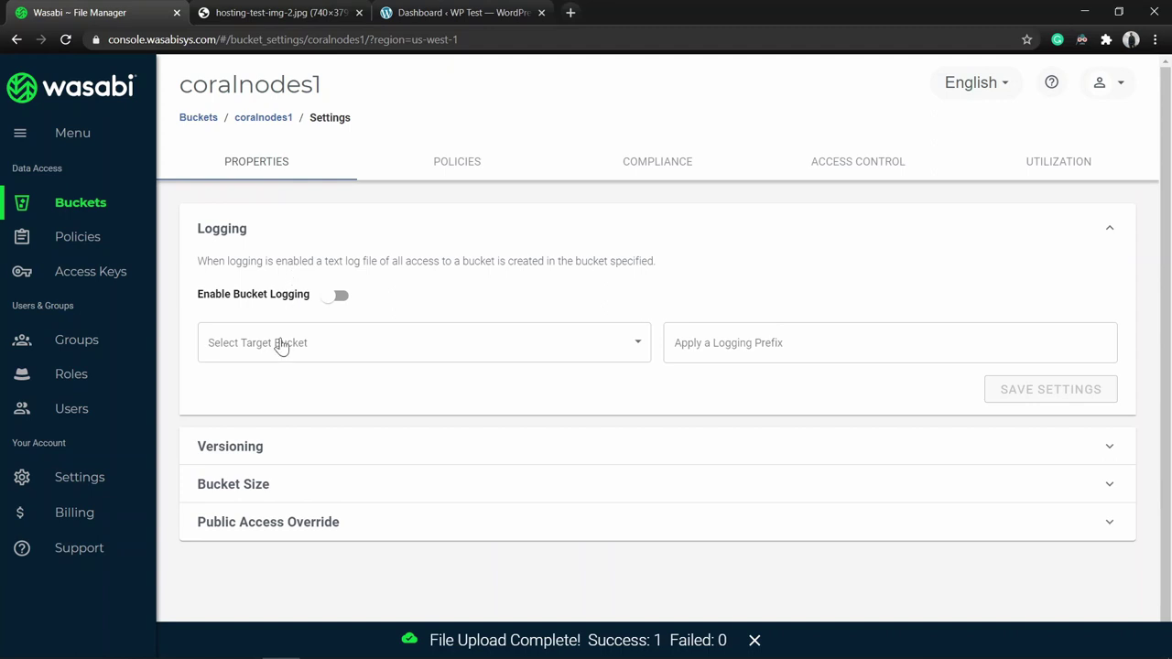
{"action": "left_click", "coordinate": [83, 418]}
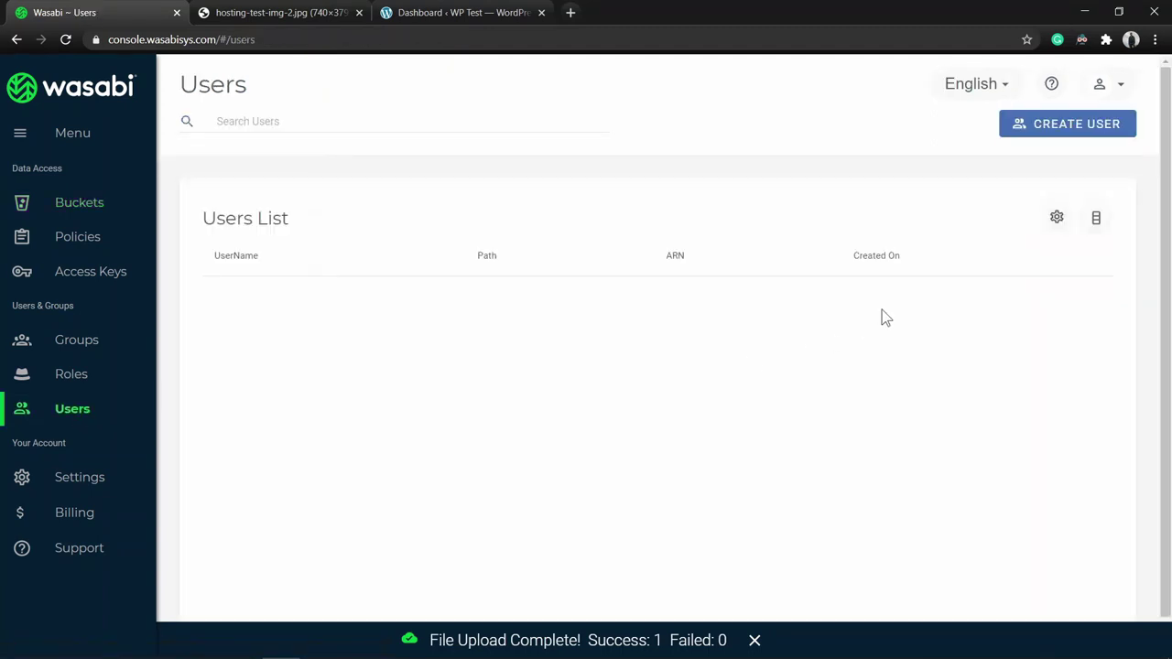
Start user web-app-1 with Programmatic (create API key) access and continue to groups.
{"action": "left_click", "coordinate": [1033, 135]}
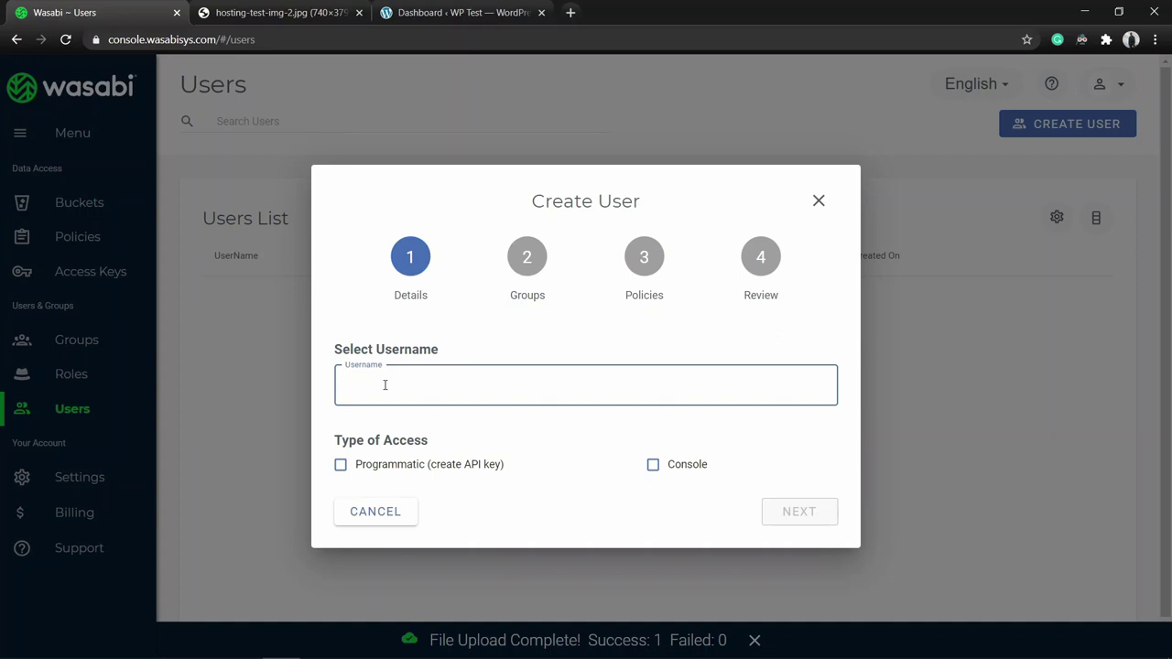
{"action": "type", "text": "web-app-1"}
{"action": "left_click", "coordinate": [340, 467]}
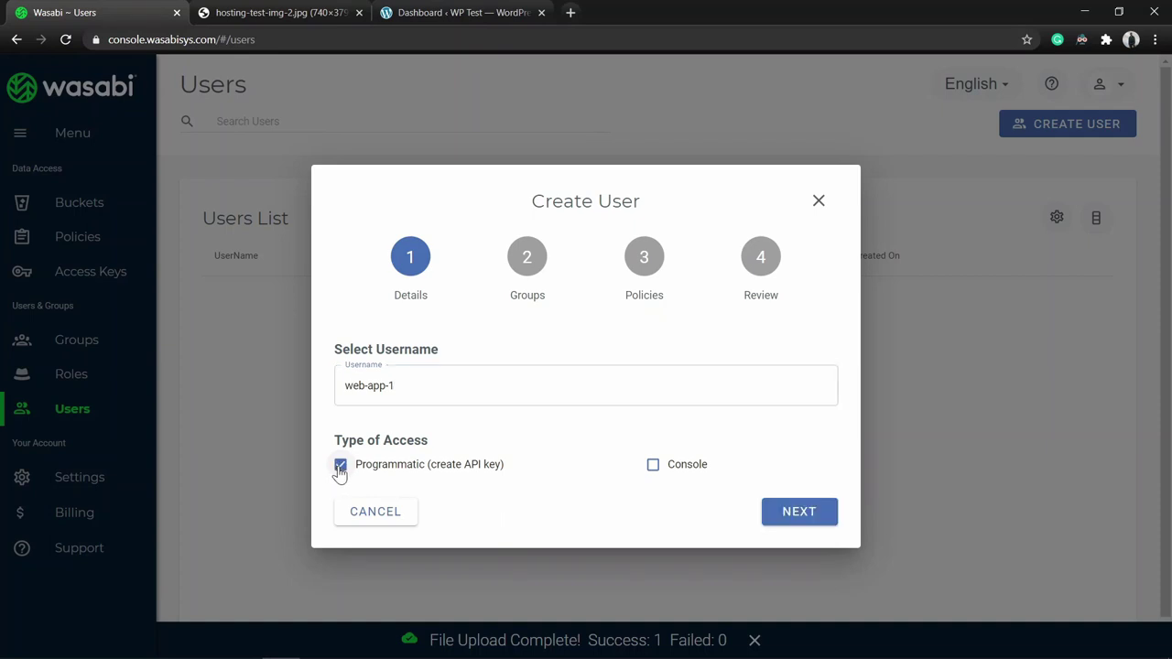
{"action": "left_click", "coordinate": [811, 515]}
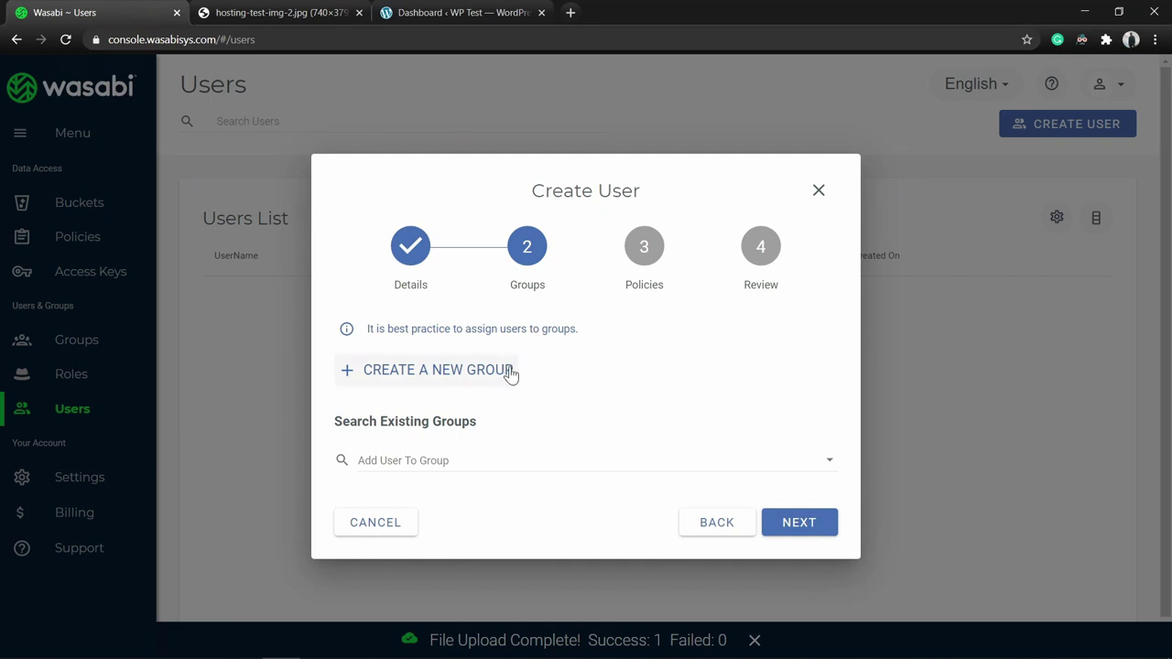
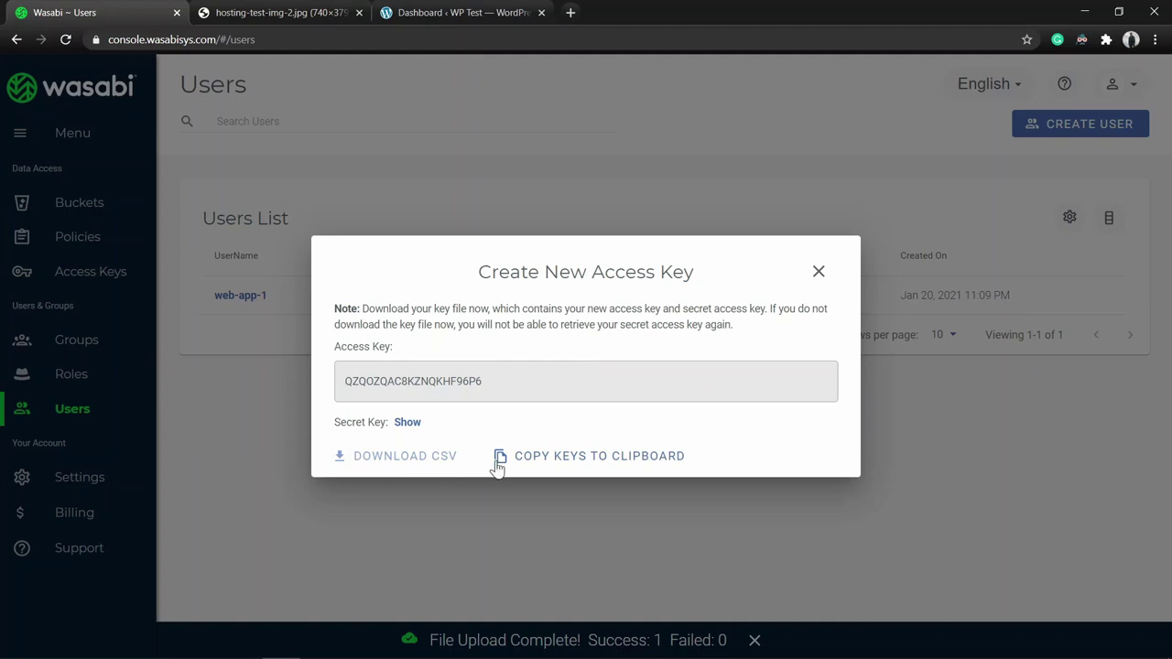
Copy web-app-1's new access key and secret key to the clipboard.
{"action": "left_click", "coordinate": [583, 458]}
{"action": "mouse_move", "coordinate": [431, 646]}
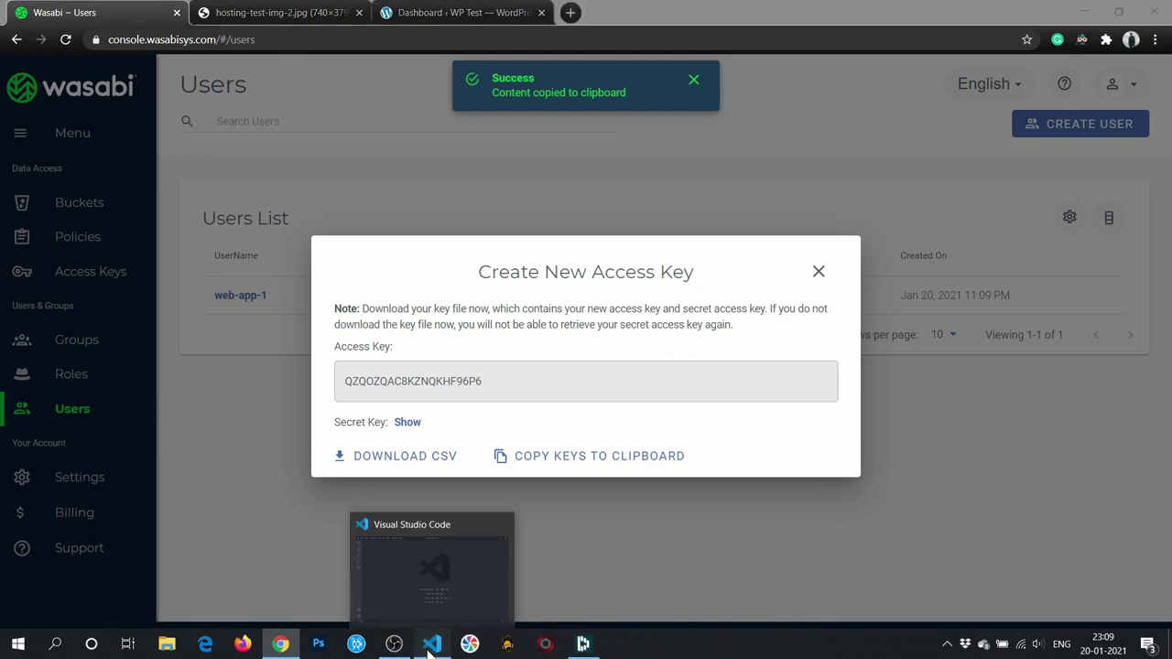
{"action": "left_click", "coordinate": [430, 645]}
Paste the access and secret keys into a new VS Code file and save it in wasabi-storage-review.
{"action": "left_click", "coordinate": [46, 18]}
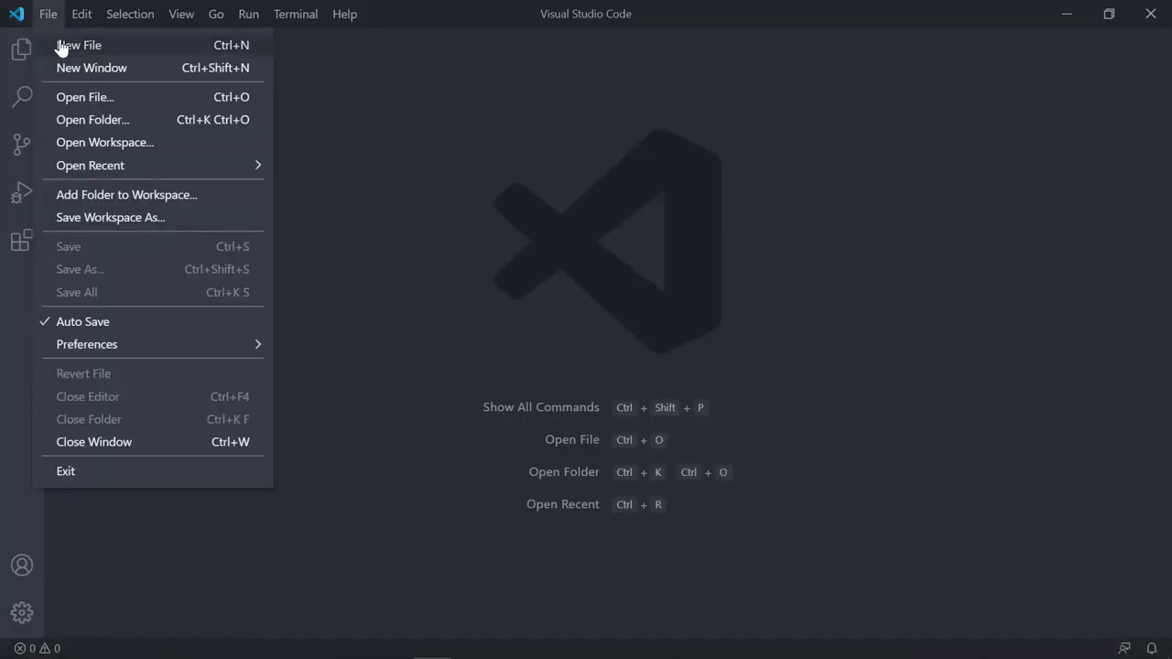
{"action": "left_click", "coordinate": [58, 45]}
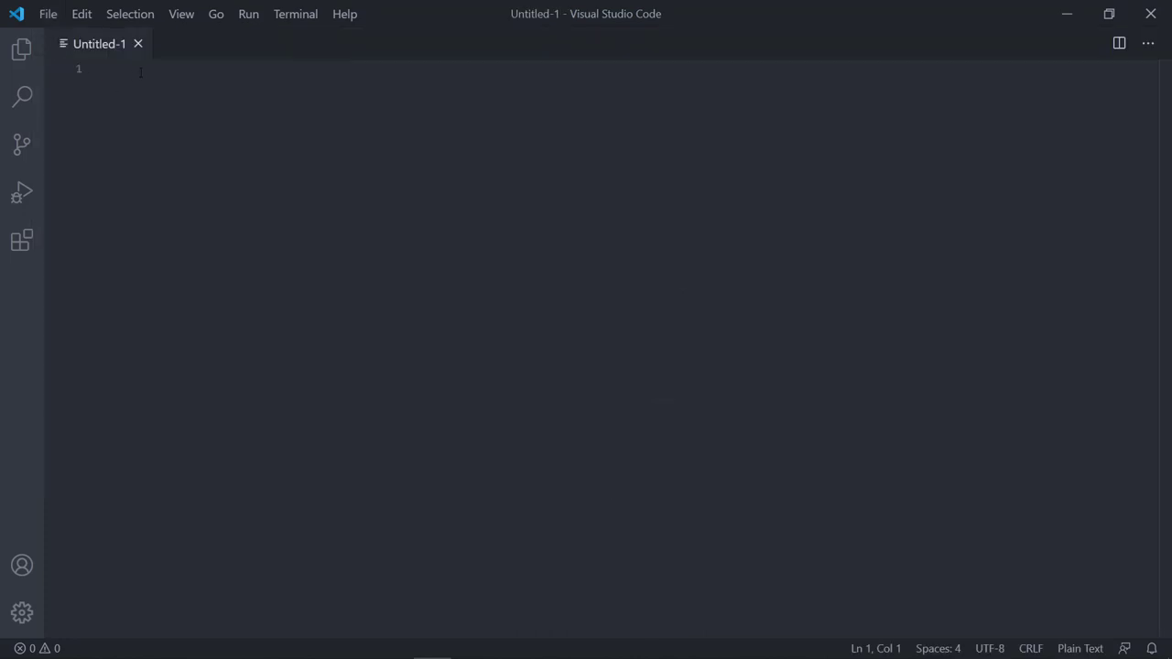
{"action": "key", "text": "ctrl+v"}
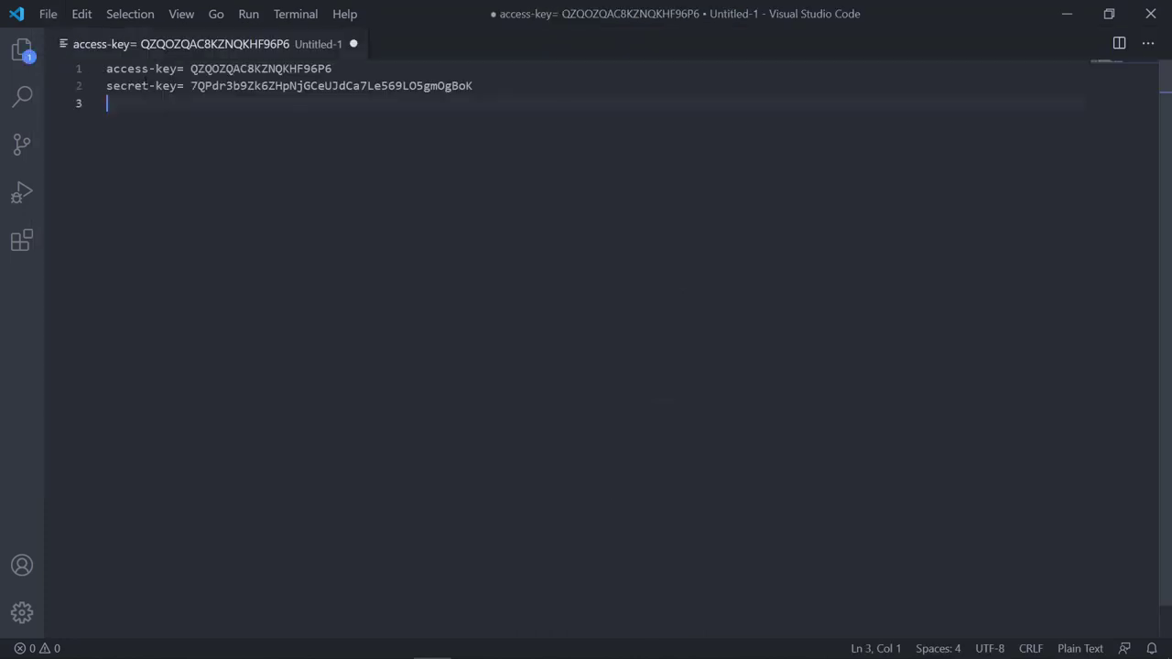
{"action": "key", "text": "BackSpace"}
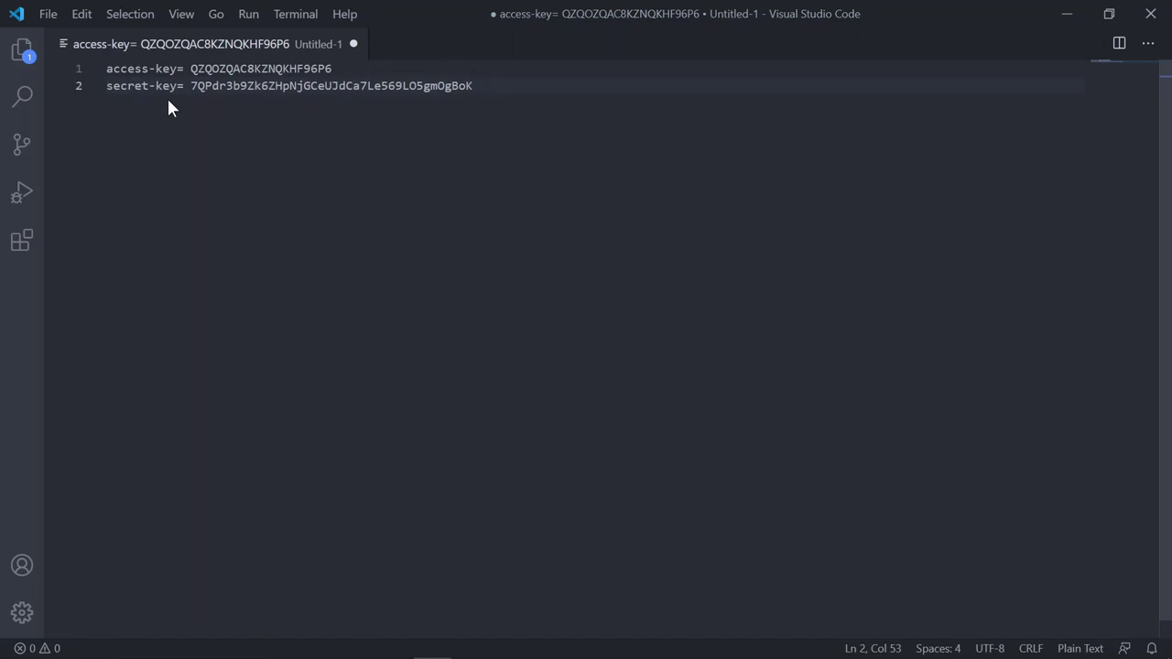
{"action": "key", "text": "ctrl+s"}
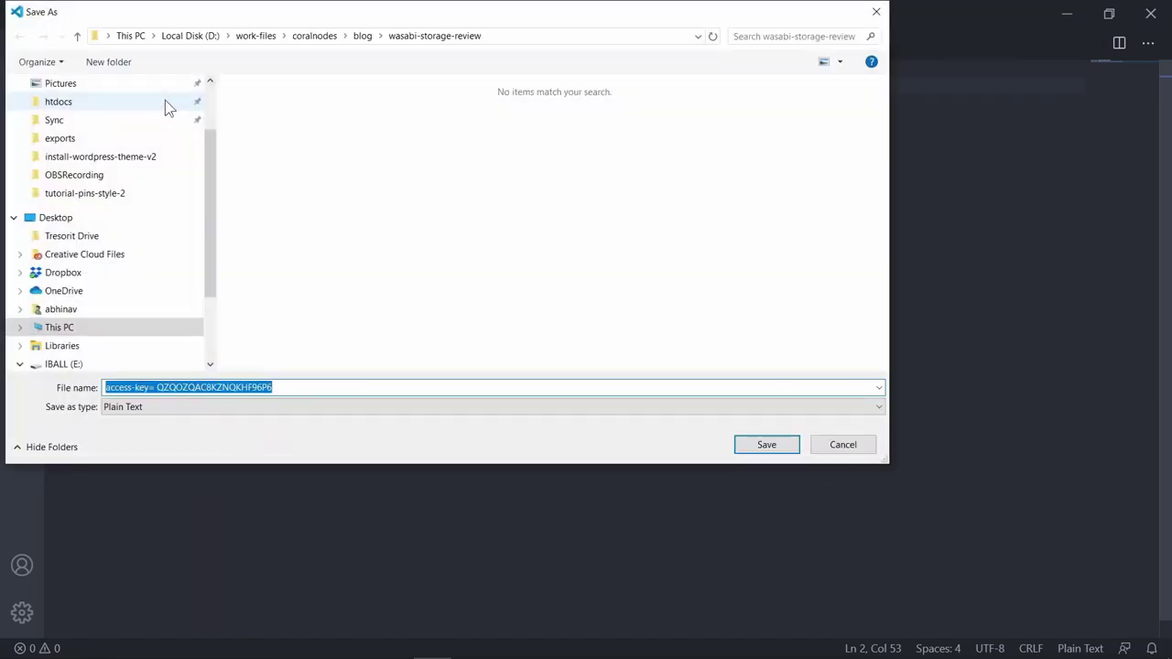
{"action": "left_click", "coordinate": [777, 447]}
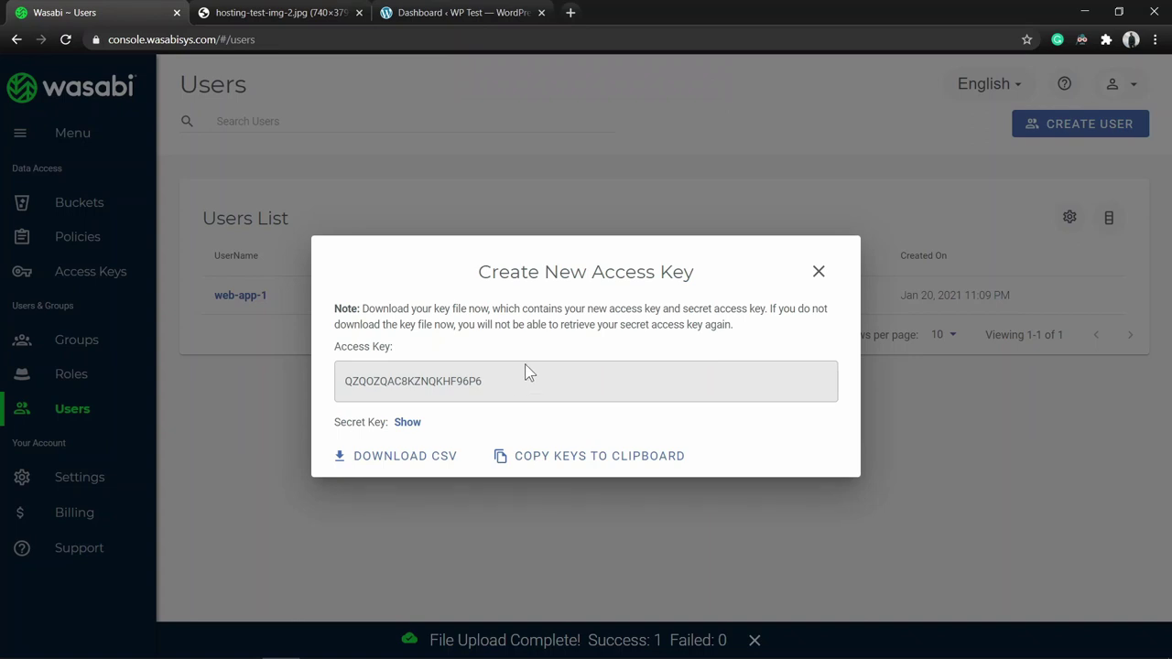
Open the coralnodes1 bucket's Policies settings, then replace the leftover image tab with a new tab.
{"action": "left_click", "coordinate": [820, 273]}
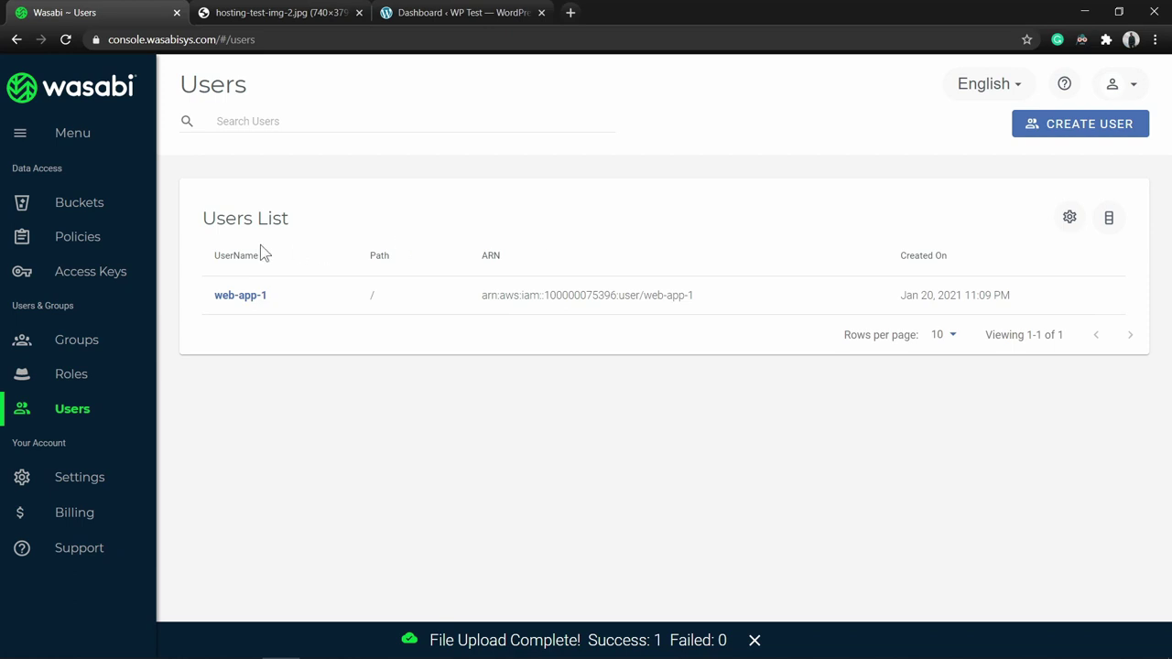
{"action": "left_click", "coordinate": [101, 212]}
{"action": "left_click", "coordinate": [306, 299]}
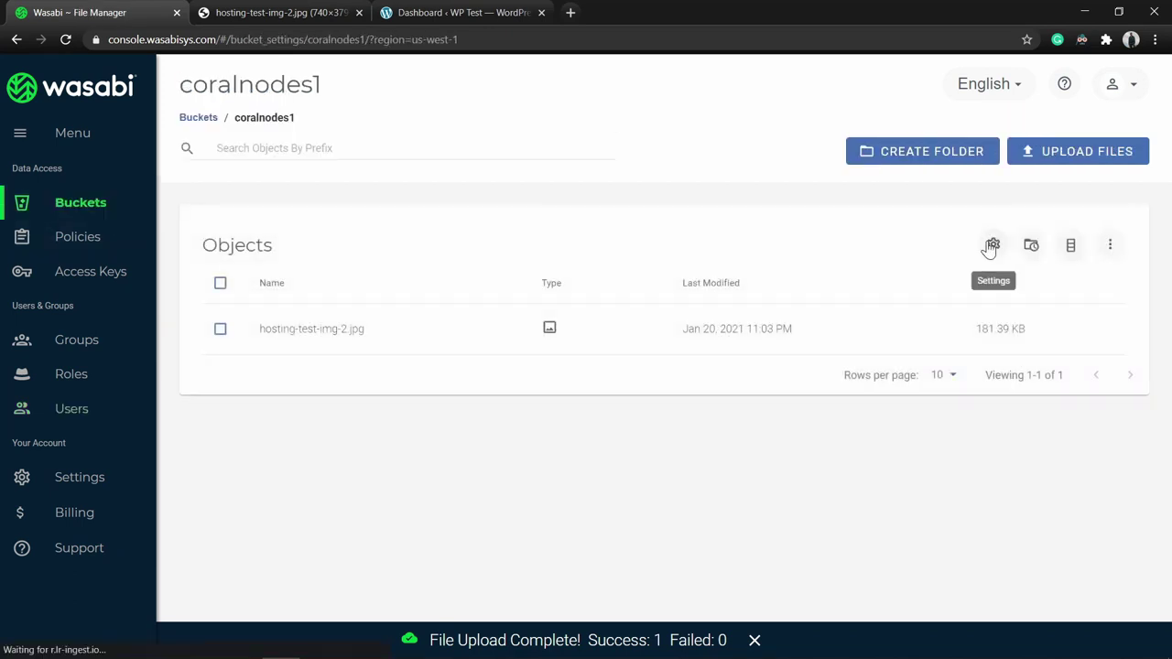
{"action": "left_click", "coordinate": [991, 244]}
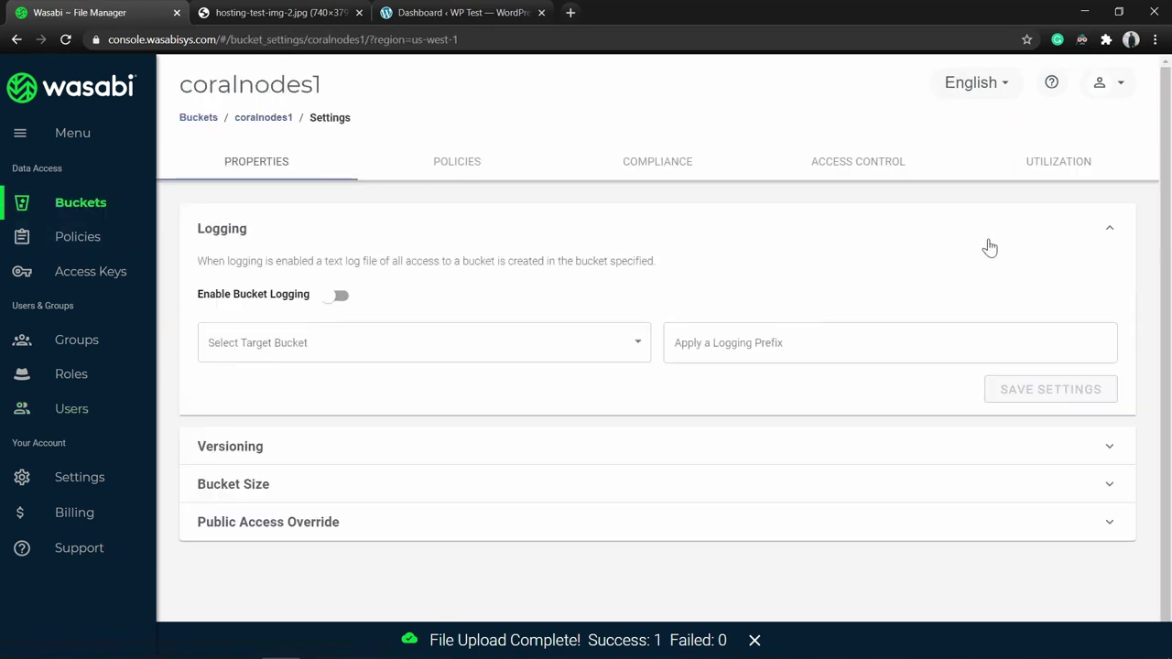
{"action": "left_click", "coordinate": [461, 169]}
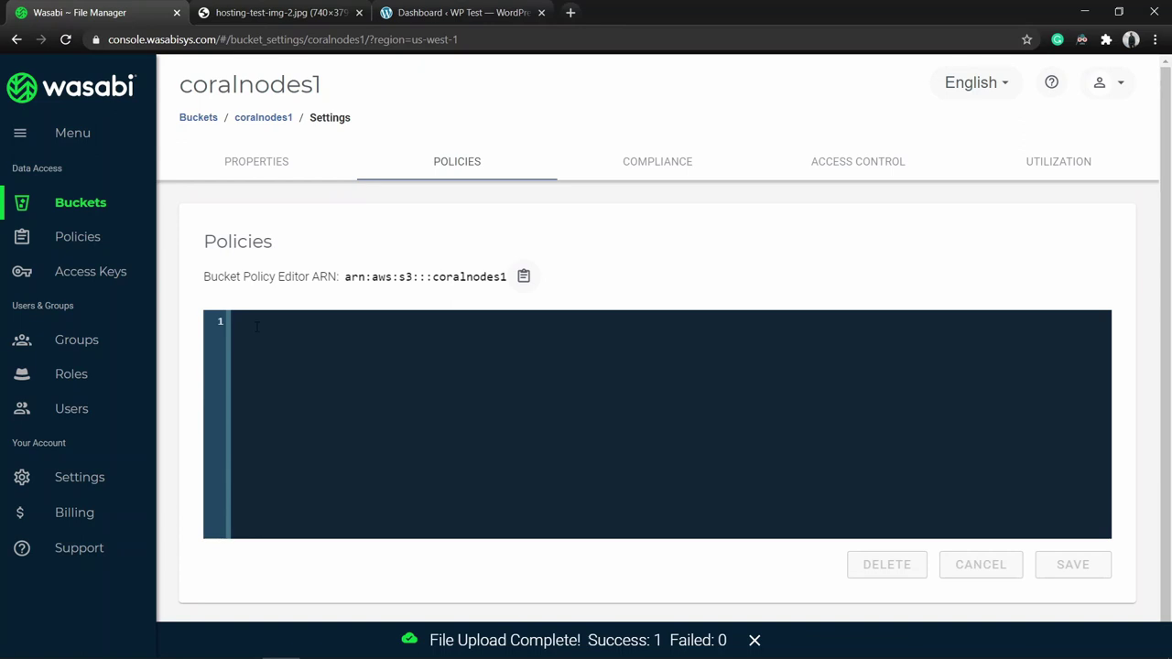
{"action": "left_click", "coordinate": [359, 13]}
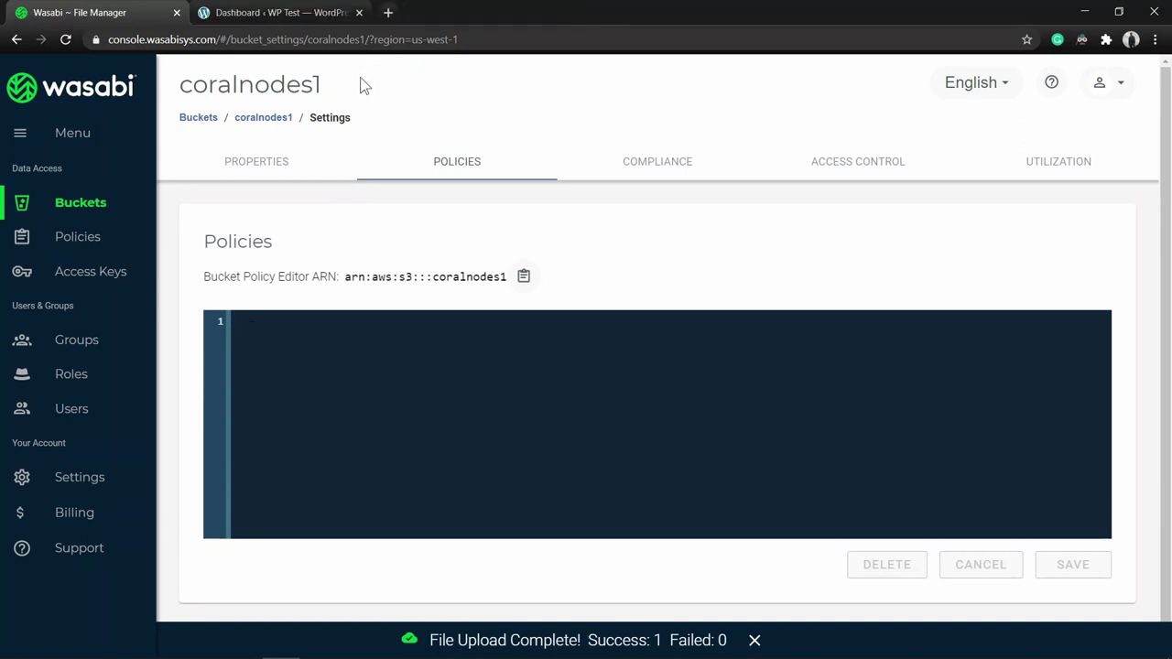
{"action": "left_click", "coordinate": [389, 12]}
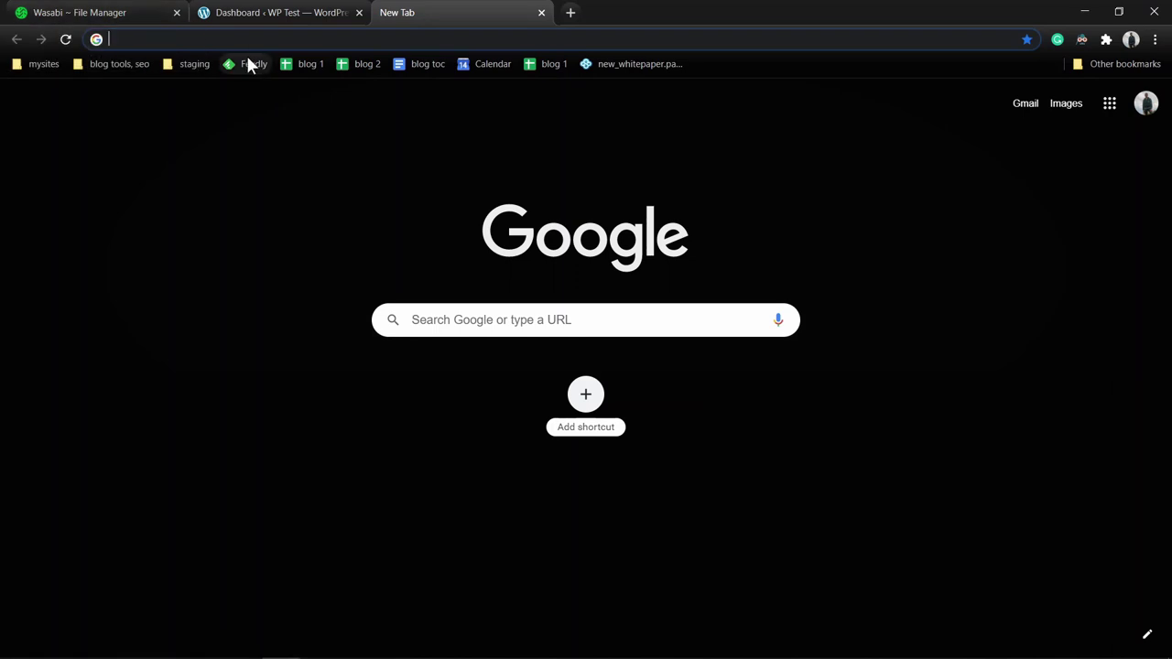
Search Google for 's3 policy generator' and open the AWS Policy Generator result.
{"action": "type", "text": "s3"}
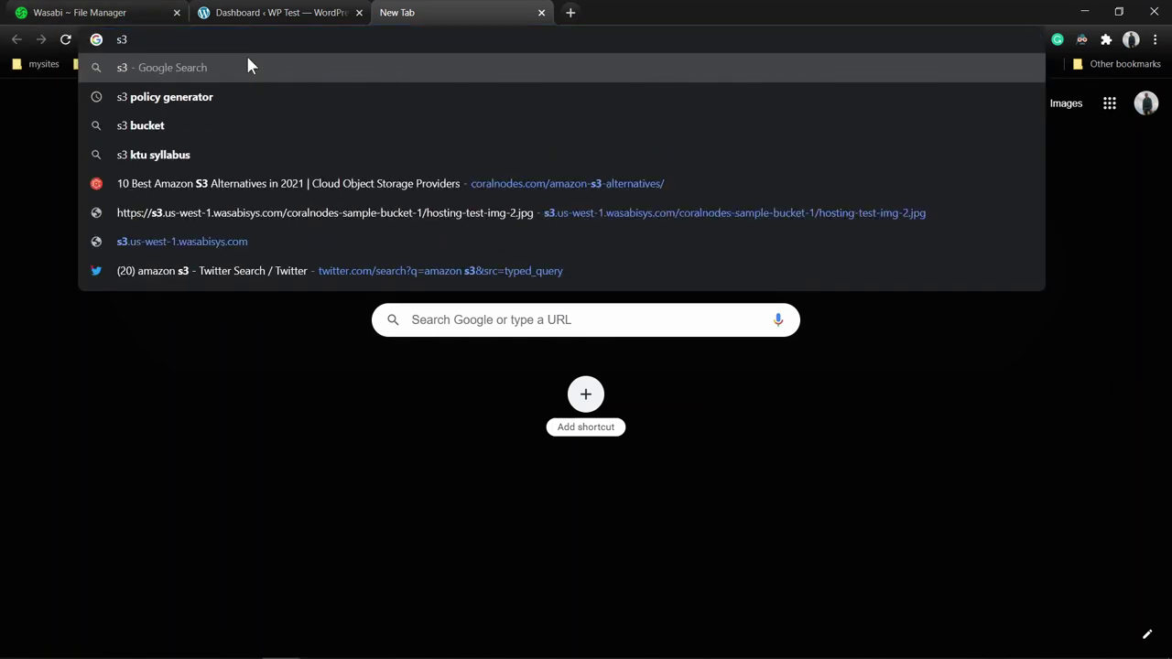
{"action": "key", "text": "Down"}
{"action": "key", "text": "Return"}
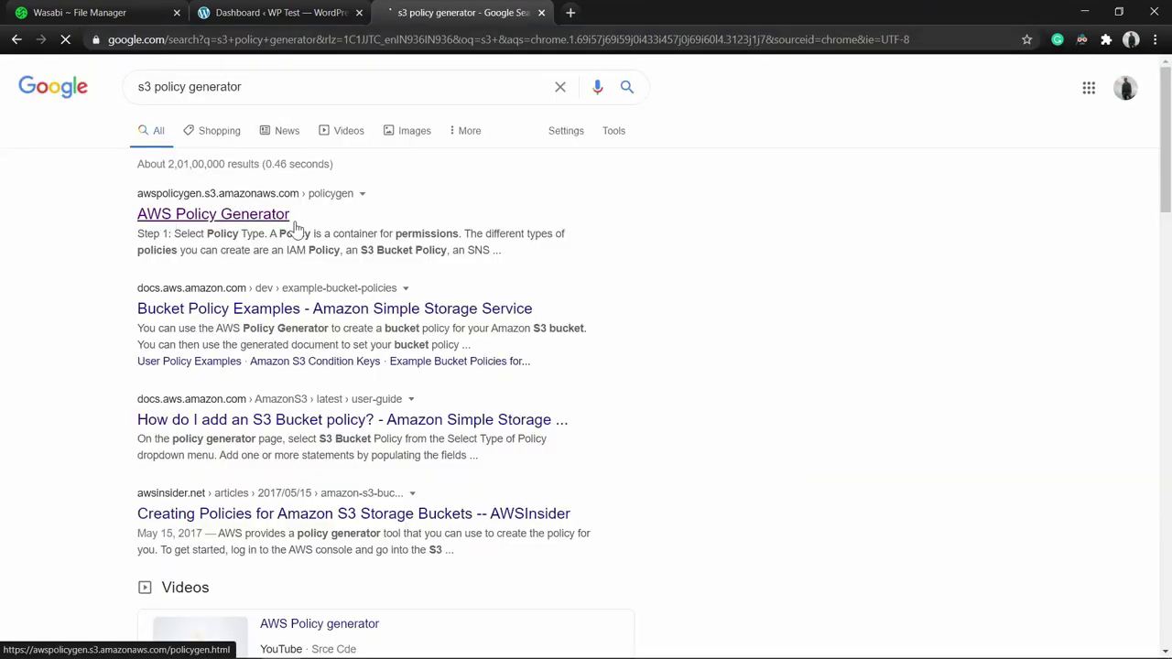
{"action": "middle_click", "coordinate": [260, 224]}
{"action": "left_click", "coordinate": [651, 13]}
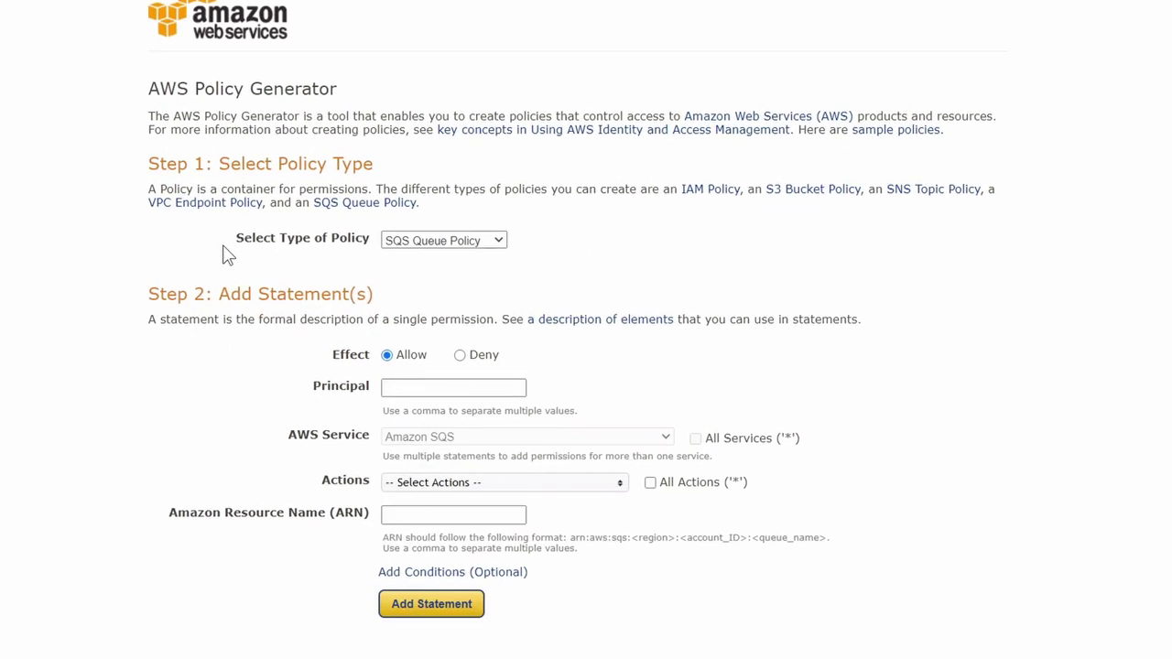
Set the policy type to S3 Bucket Policy.
{"action": "left_click", "coordinate": [392, 137]}
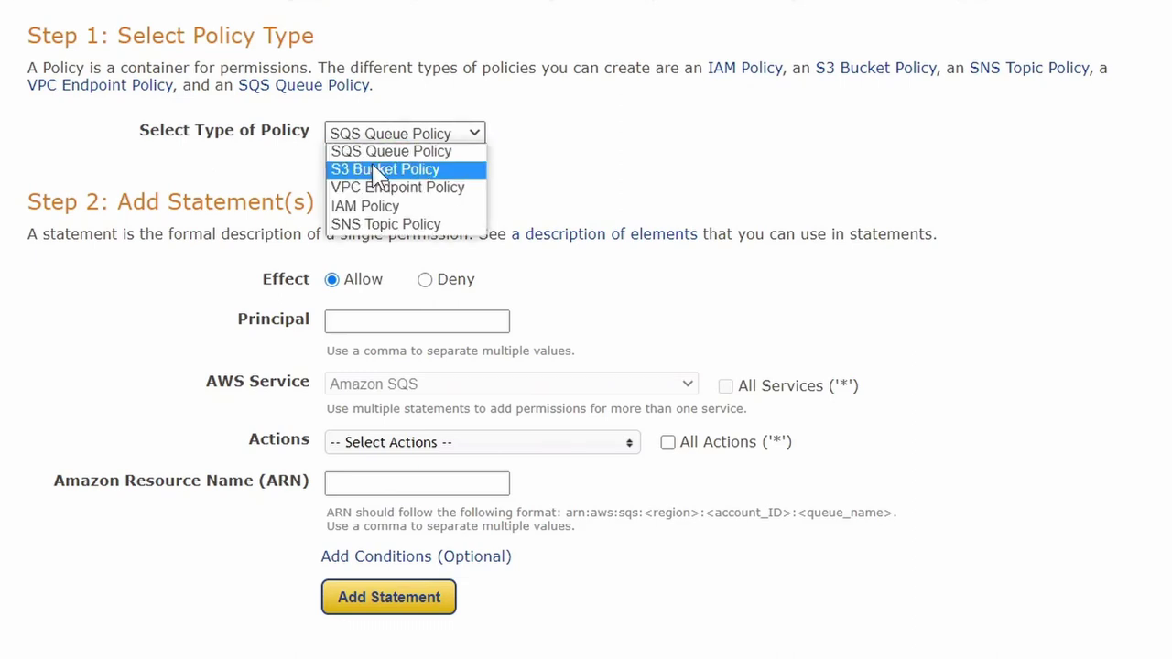
{"action": "left_click", "coordinate": [379, 176]}
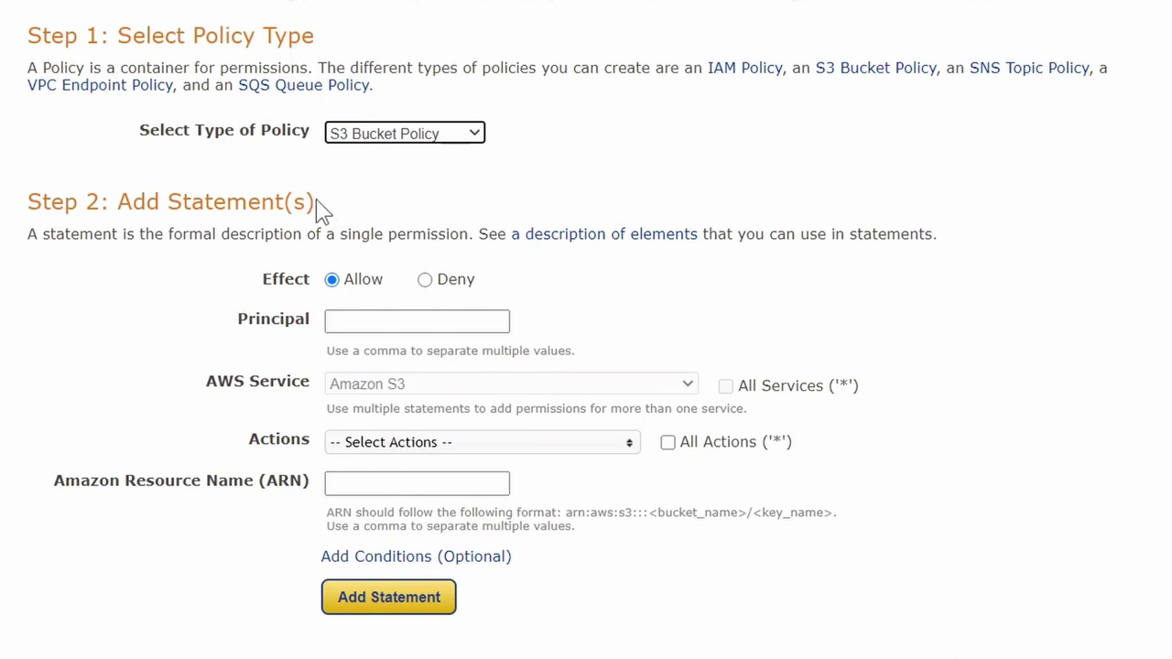
{"action": "scroll", "coordinate": [119, 189], "scroll_direction": "down", "scroll_amount": 1}
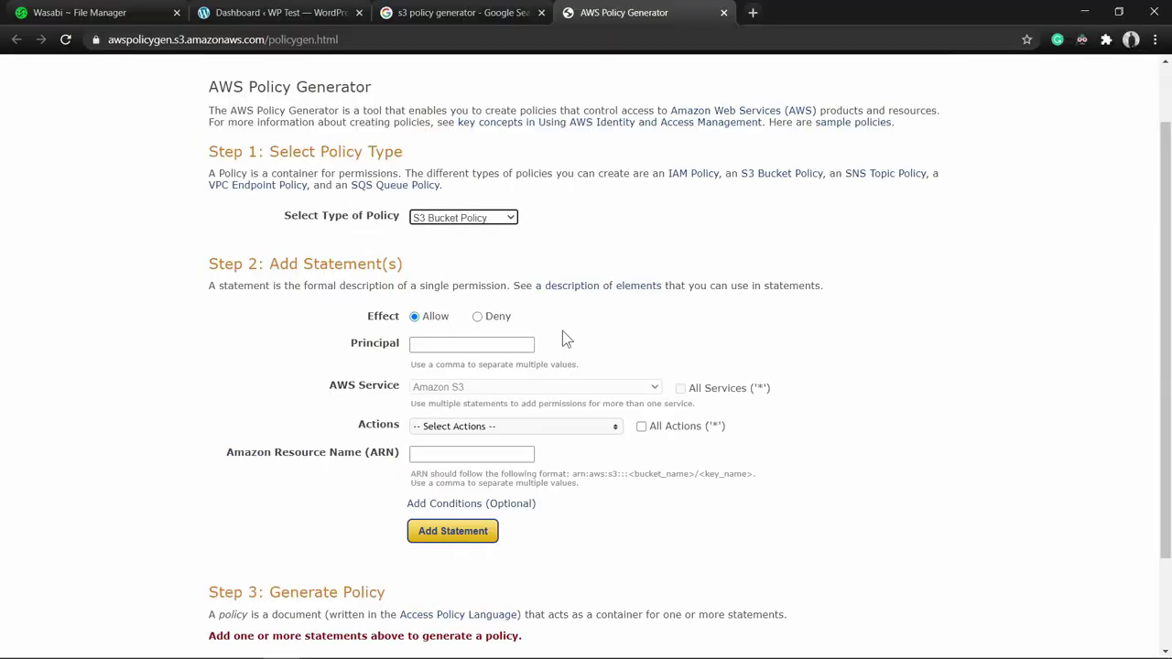
{"action": "left_click", "coordinate": [278, 12]}
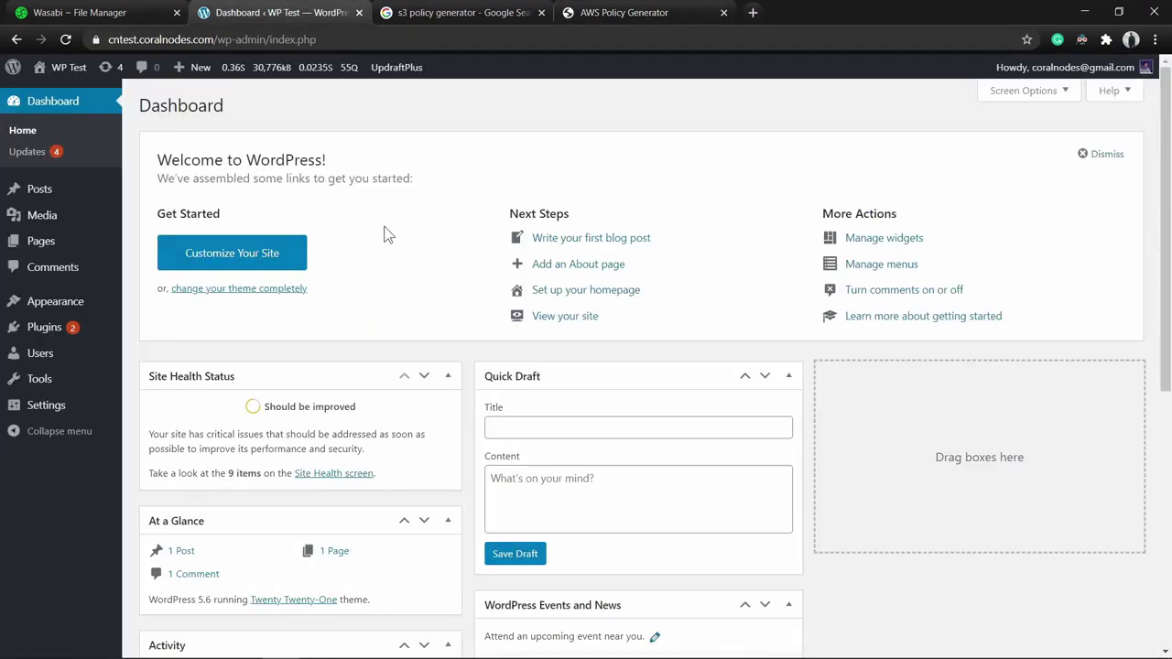
Go to Settings > UpdraftPlus Backups in the WordPress admin sidebar.
{"action": "mouse_move", "coordinate": [22, 335]}
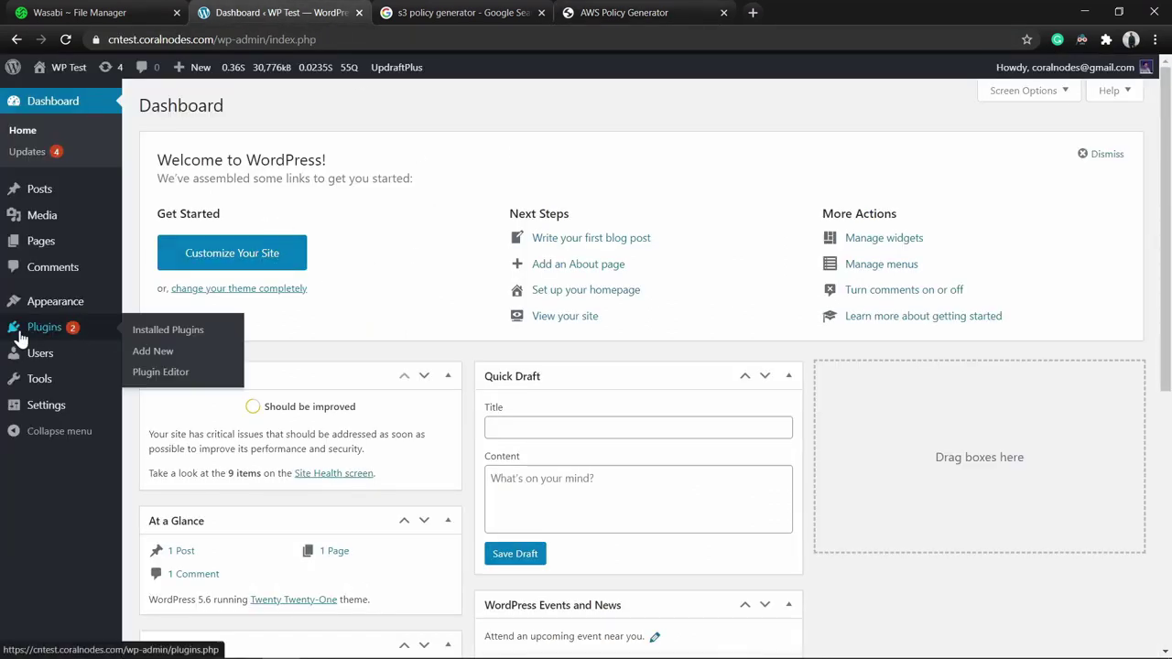
{"action": "mouse_move", "coordinate": [47, 405]}
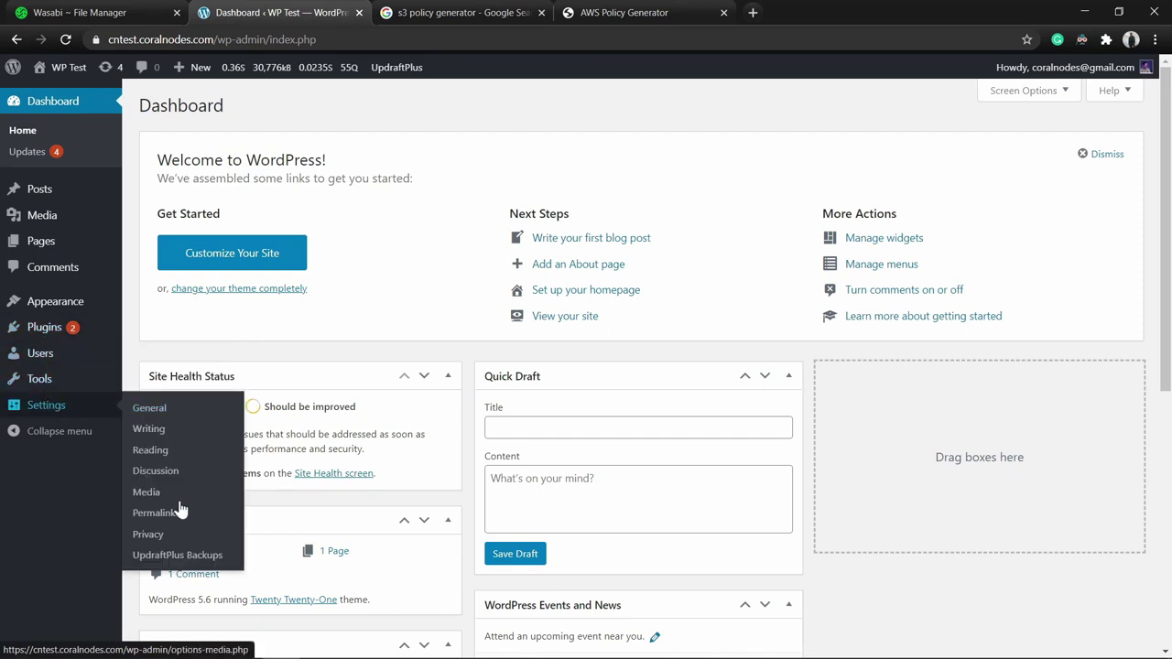
{"action": "left_click", "coordinate": [180, 560]}
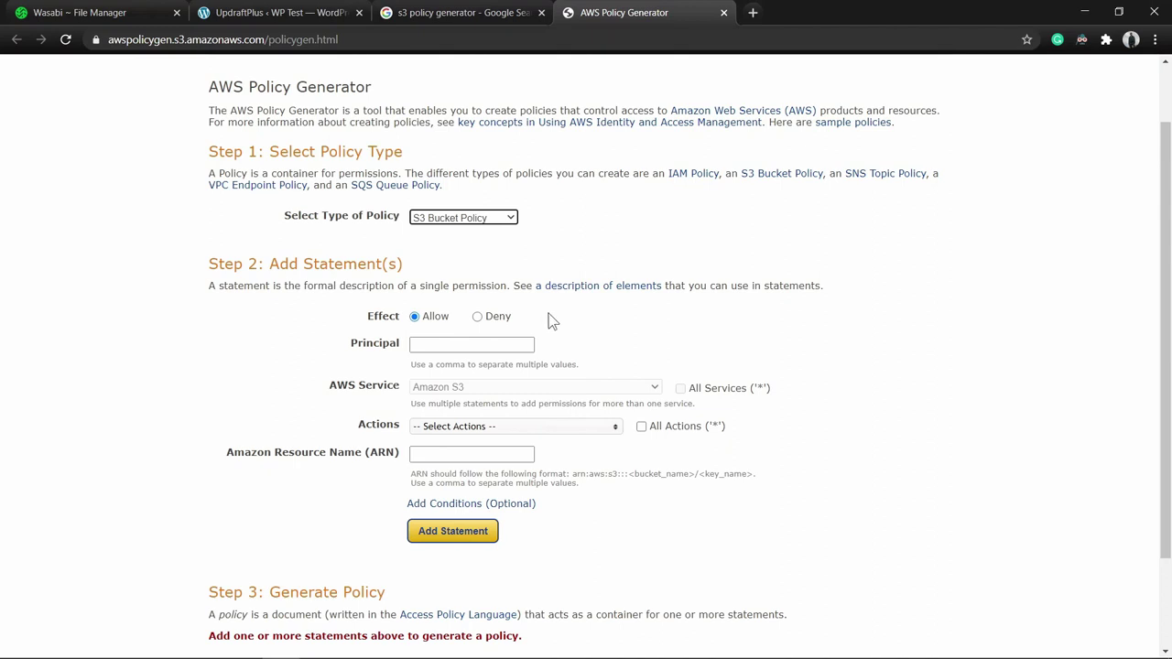
Copy web-app-1's ARN from the Wasabi Users list and paste it as the statement's Principal.
{"action": "left_click", "coordinate": [430, 344]}
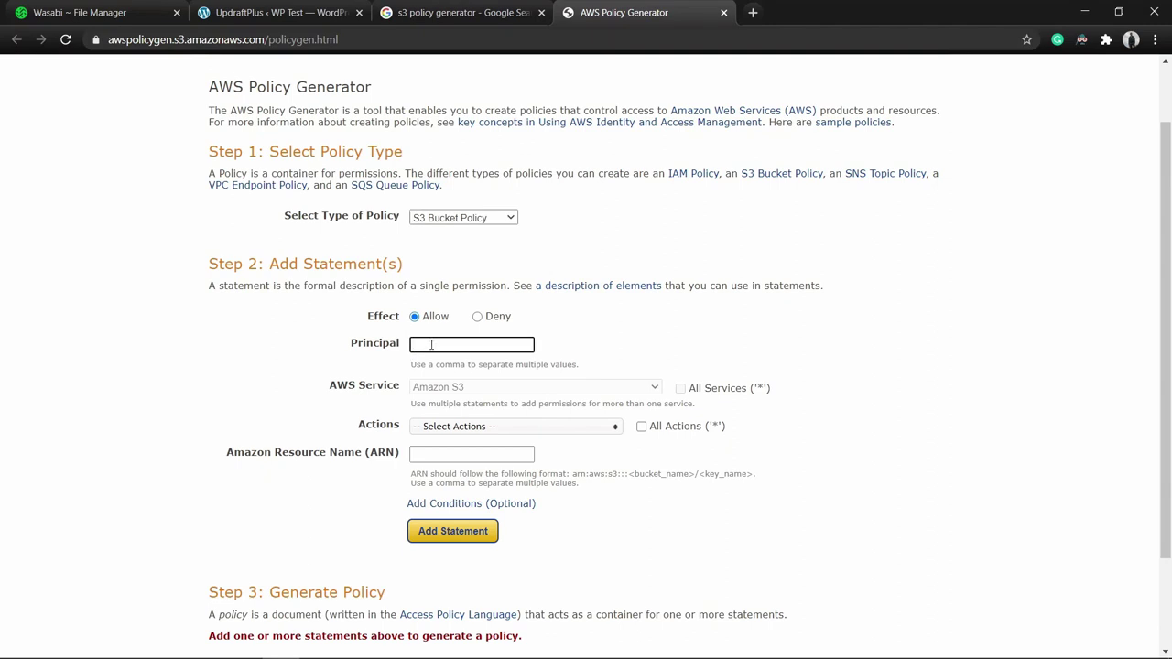
{"action": "key", "text": "ctrl+shift+Tab"}
{"action": "key", "text": "ctrl+shift+Tab"}
{"action": "key", "text": "ctrl+shift+Tab"}
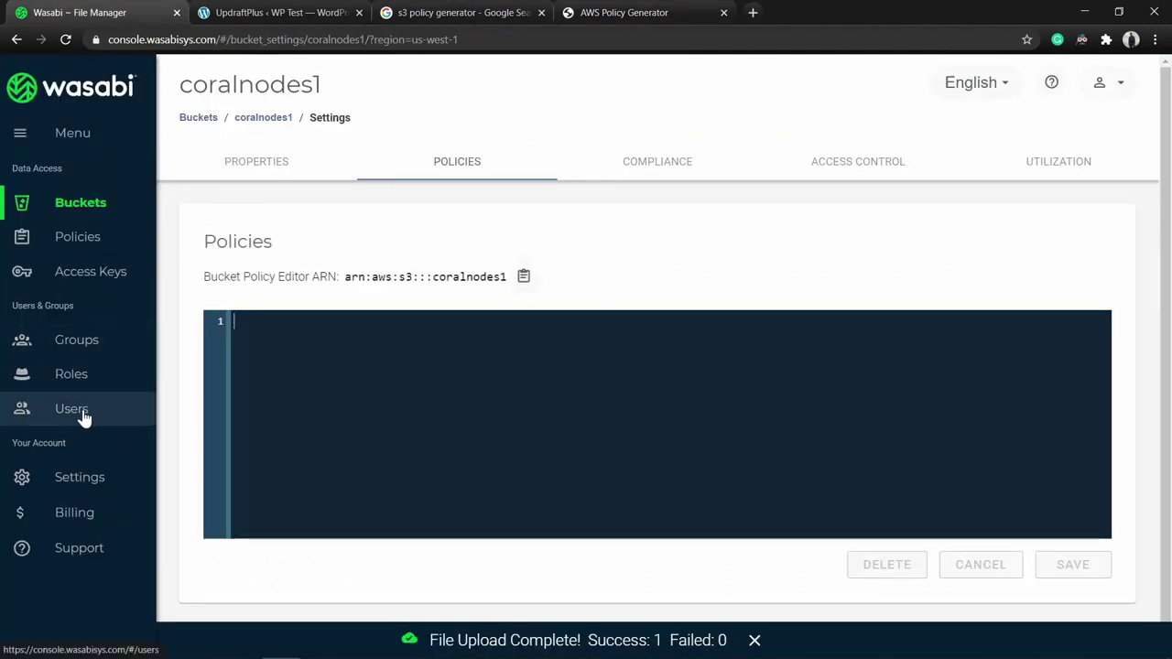
{"action": "middle_click", "coordinate": [82, 417]}
{"action": "left_click", "coordinate": [235, 12]}
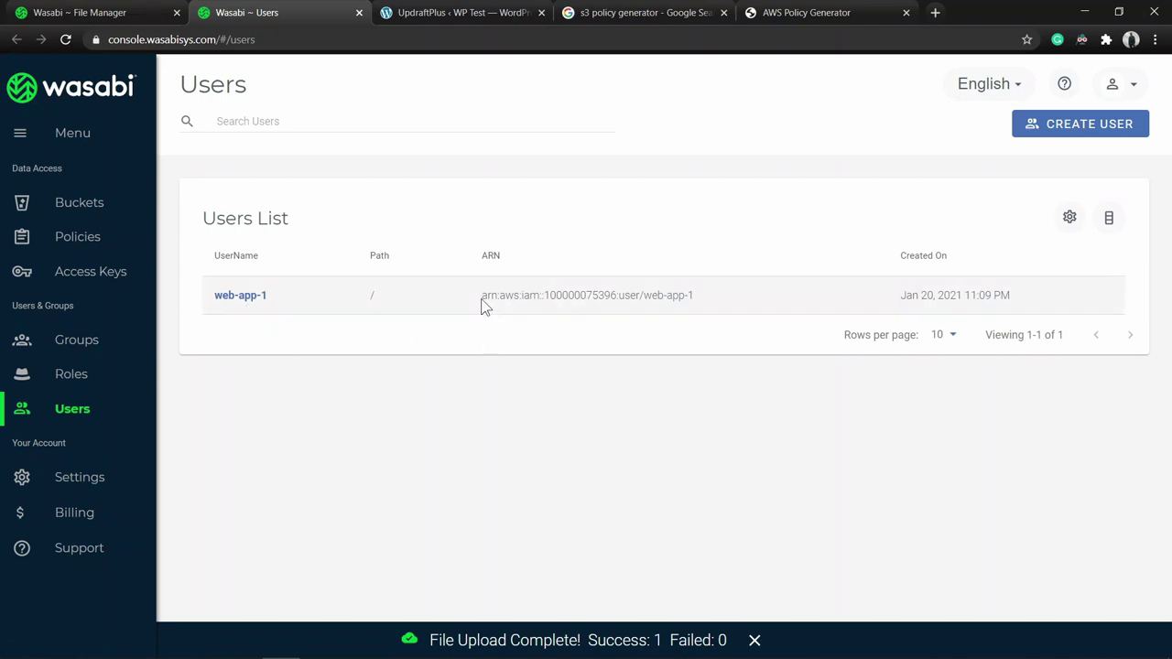
{"action": "left_click_drag", "start_coordinate": [480, 296], "coordinate": [696, 296]}
{"action": "key", "text": "ctrl+c"}
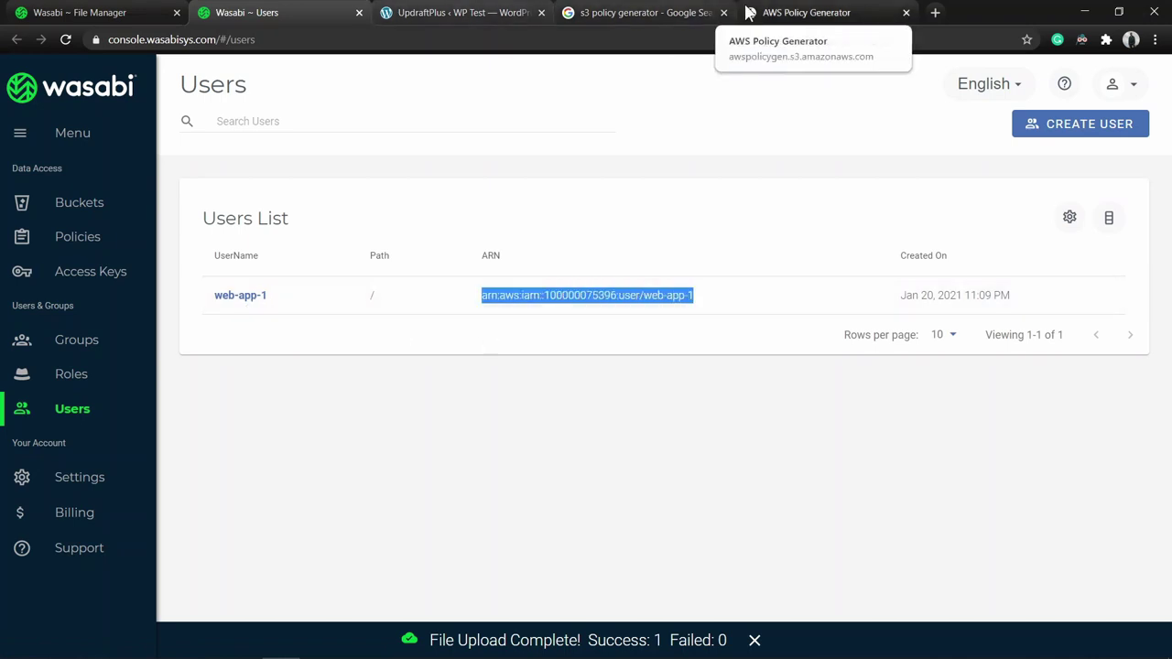
{"action": "left_click", "coordinate": [806, 13]}
{"action": "left_click", "coordinate": [434, 344]}
{"action": "key", "text": "ctrl+v"}
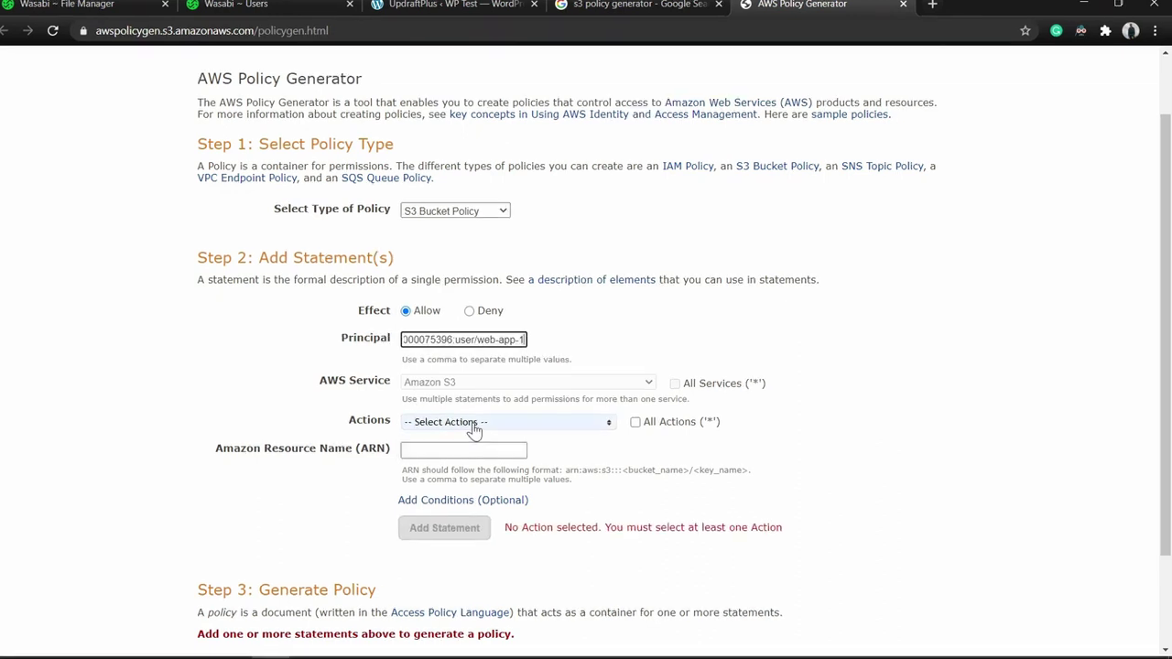
Select the s3:GetObject and s3:PutObject actions for the statement.
{"action": "left_click", "coordinate": [476, 428]}
{"action": "scroll", "coordinate": [352, 379], "scroll_direction": "down", "scroll_amount": 5}
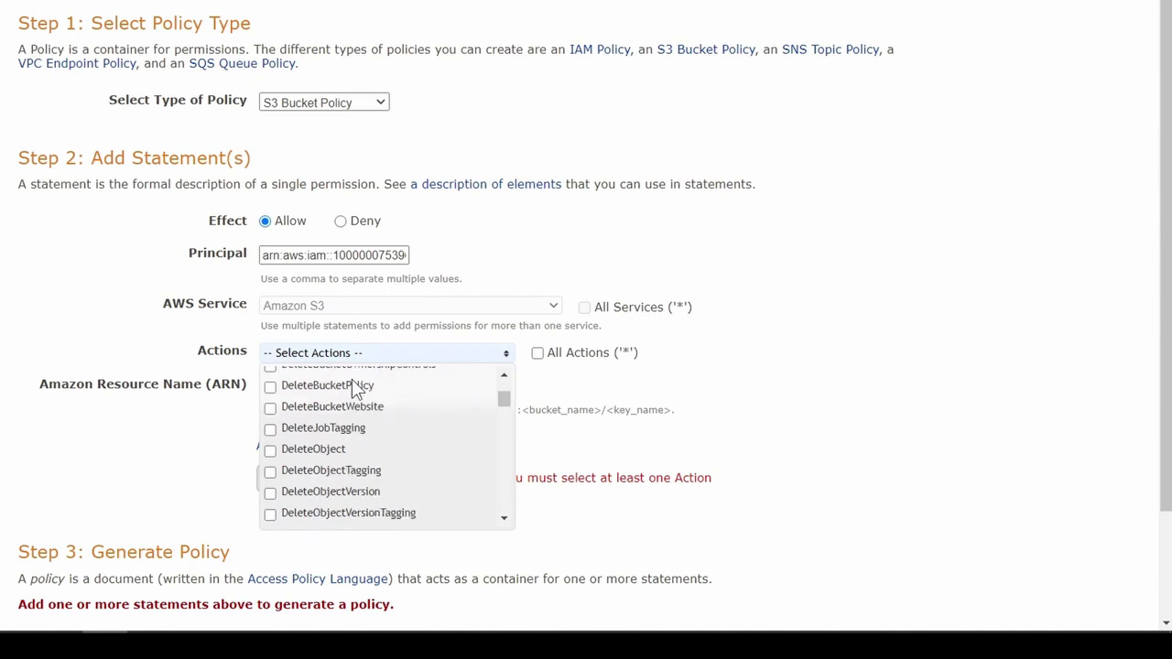
{"action": "scroll", "coordinate": [352, 379], "scroll_direction": "down", "scroll_amount": 3}
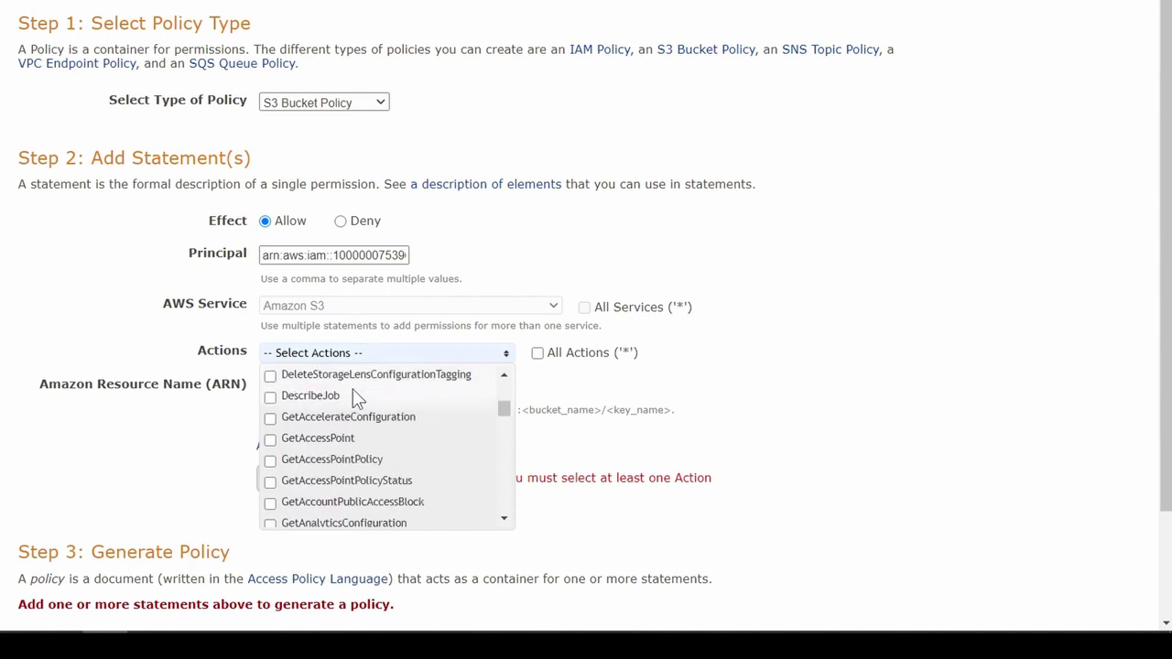
{"action": "scroll", "coordinate": [353, 389], "scroll_direction": "down", "scroll_amount": 6}
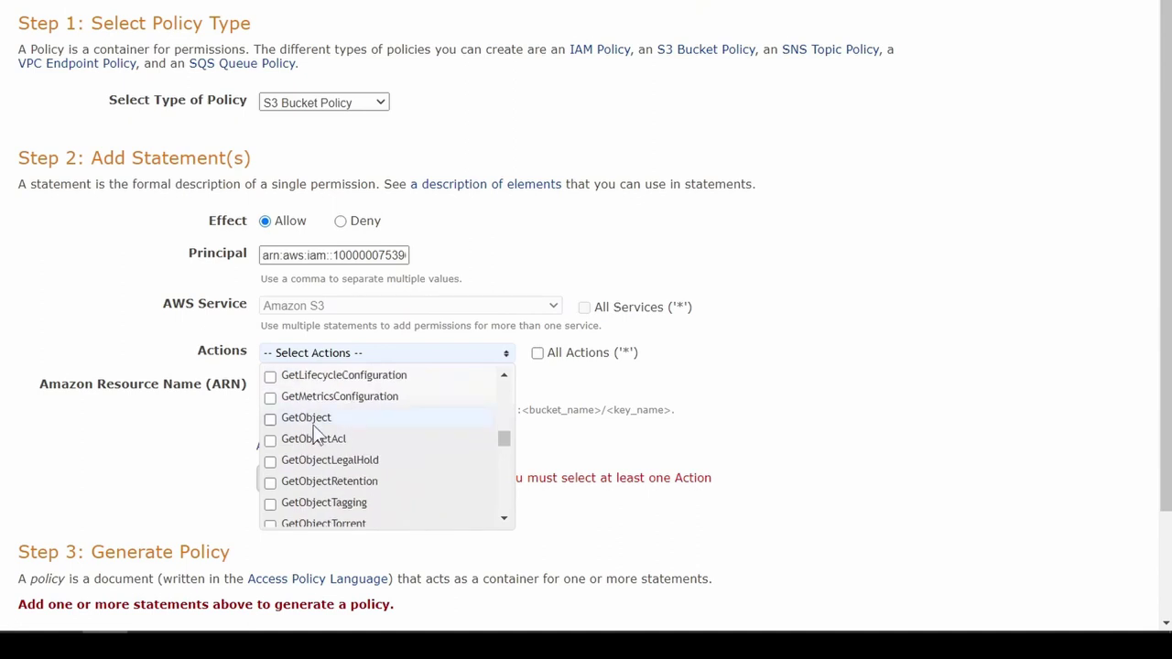
{"action": "left_click", "coordinate": [270, 418]}
{"action": "scroll", "coordinate": [369, 422], "scroll_direction": "down", "scroll_amount": 3}
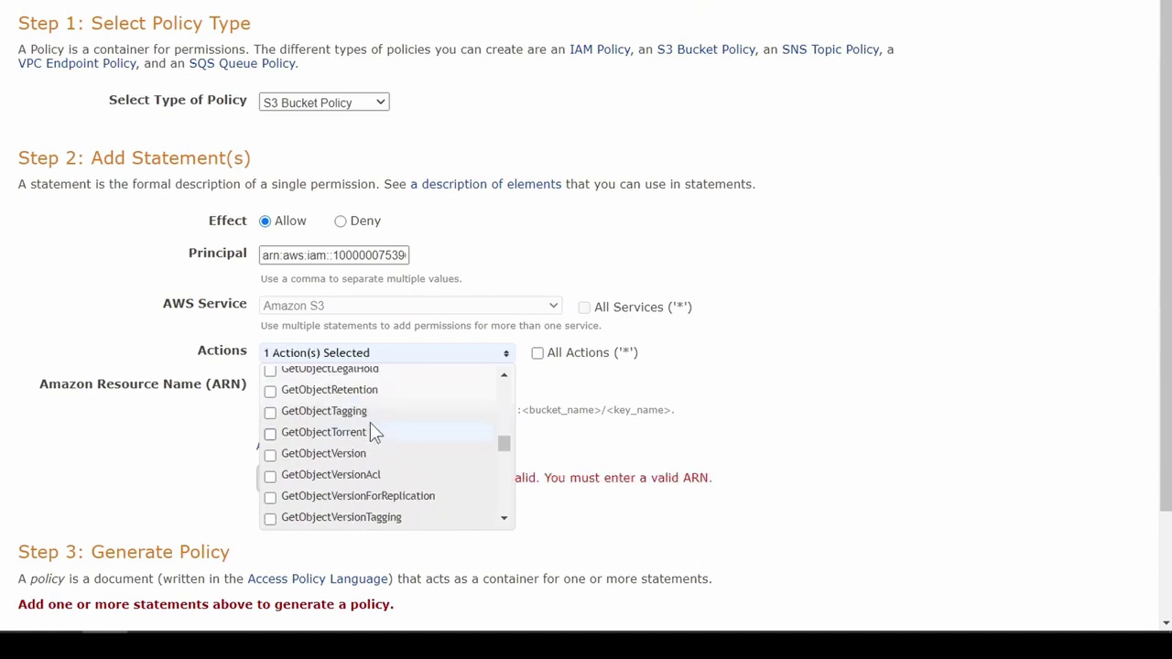
{"action": "scroll", "coordinate": [371, 428], "scroll_direction": "down", "scroll_amount": 6}
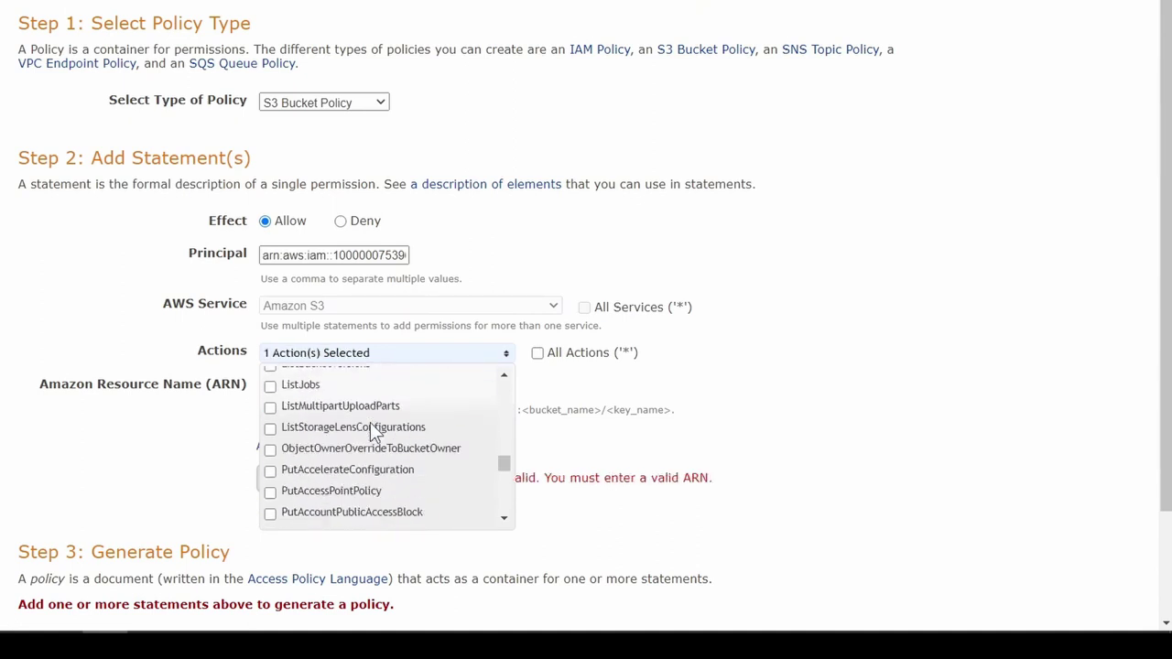
{"action": "scroll", "coordinate": [370, 423], "scroll_direction": "down", "scroll_amount": 10}
{"action": "left_click", "coordinate": [271, 388]}
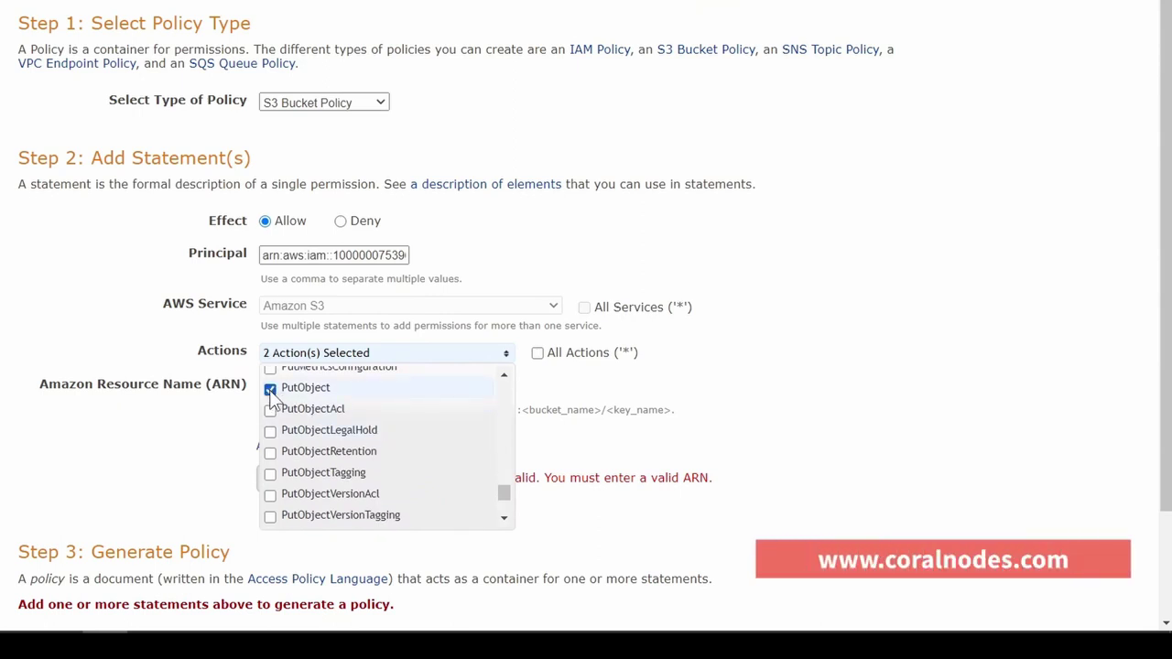
{"action": "left_click", "coordinate": [604, 398]}
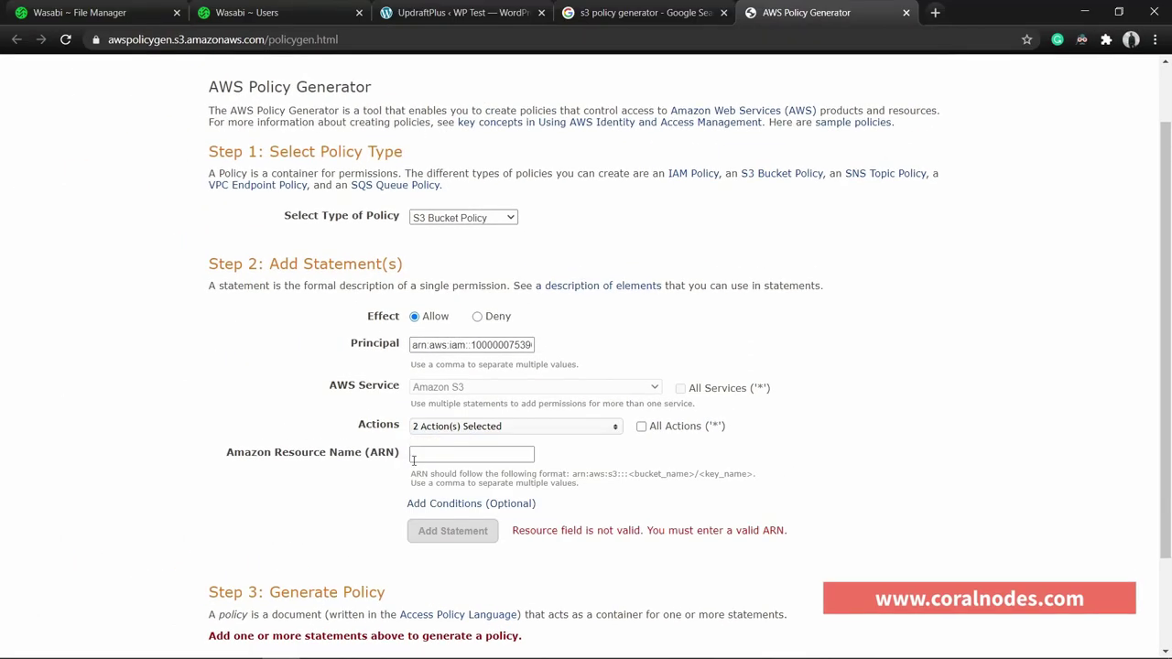
Set the resource ARN to arn:aws:s3:::coralnodes1/* and add the statement.
{"action": "left_click", "coordinate": [264, 389]}
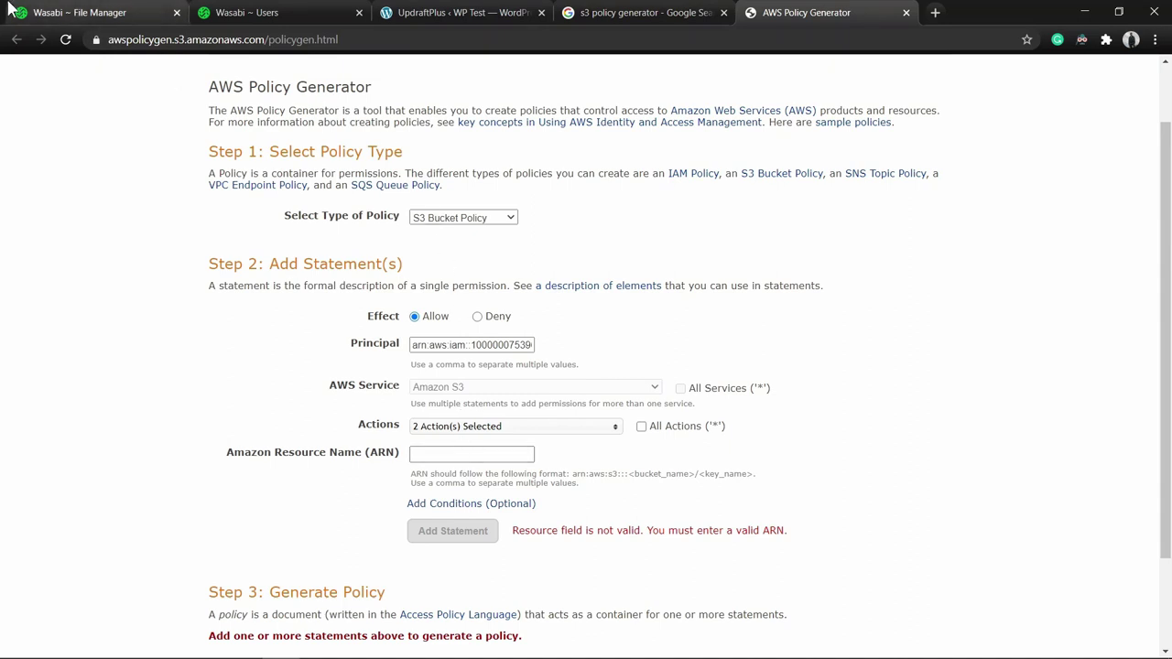
{"action": "left_click", "coordinate": [84, 10]}
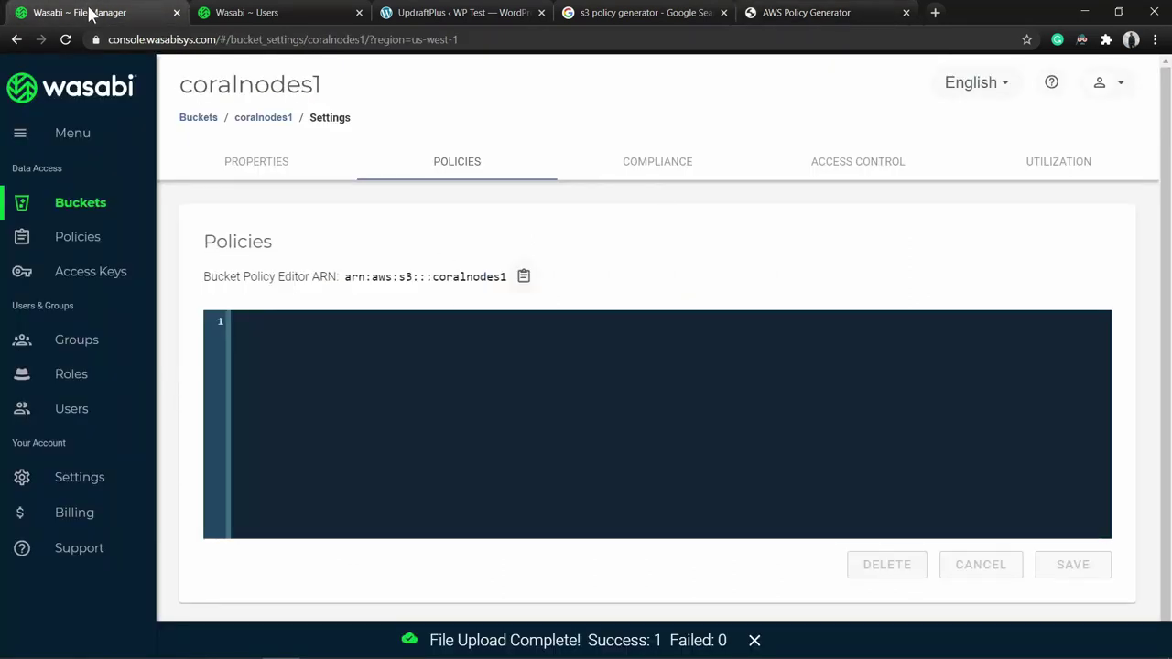
{"action": "left_click", "coordinate": [524, 278]}
{"action": "left_click", "coordinate": [806, 12]}
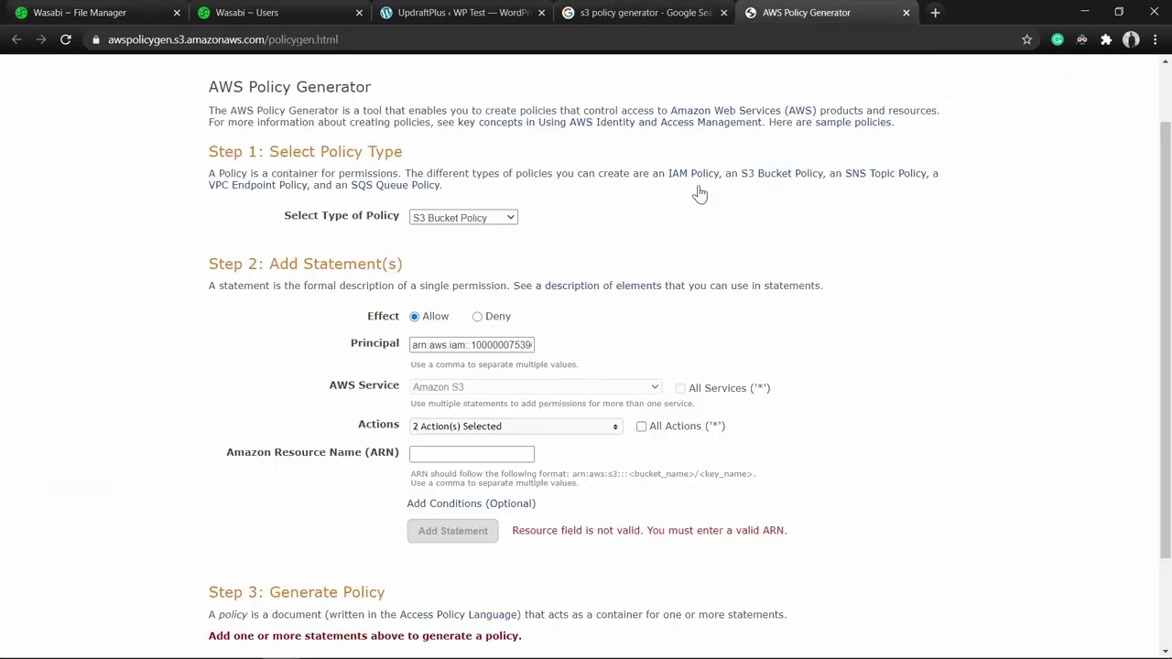
{"action": "left_click", "coordinate": [469, 455]}
{"action": "key", "text": "ctrl+v"}
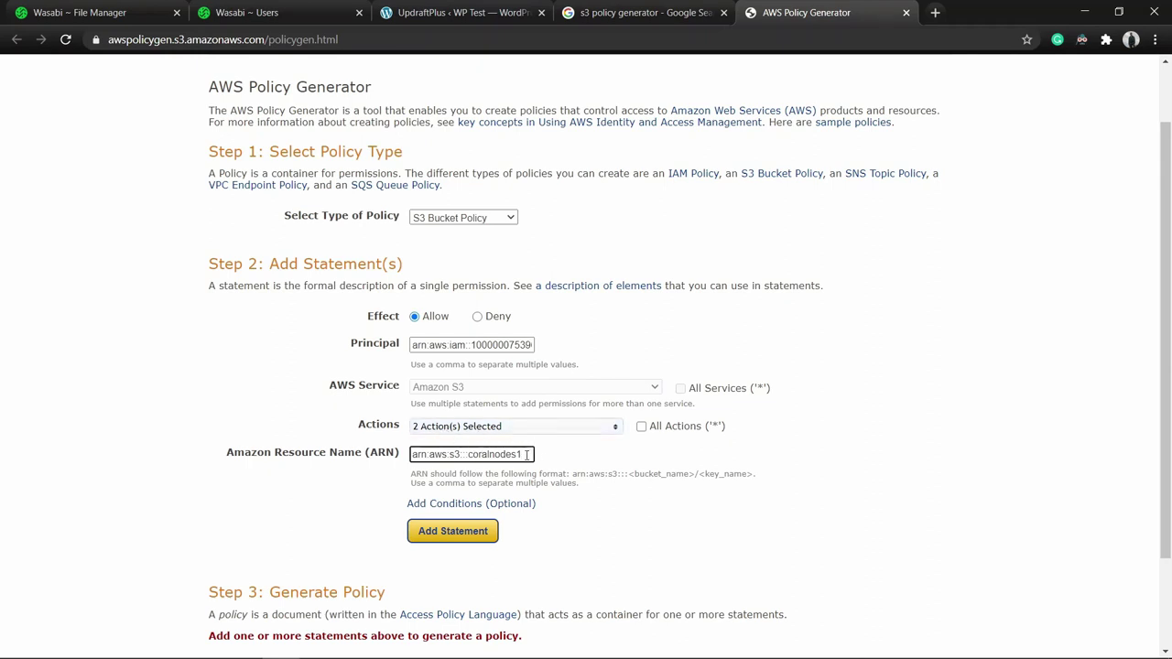
{"action": "type", "text": "/"}
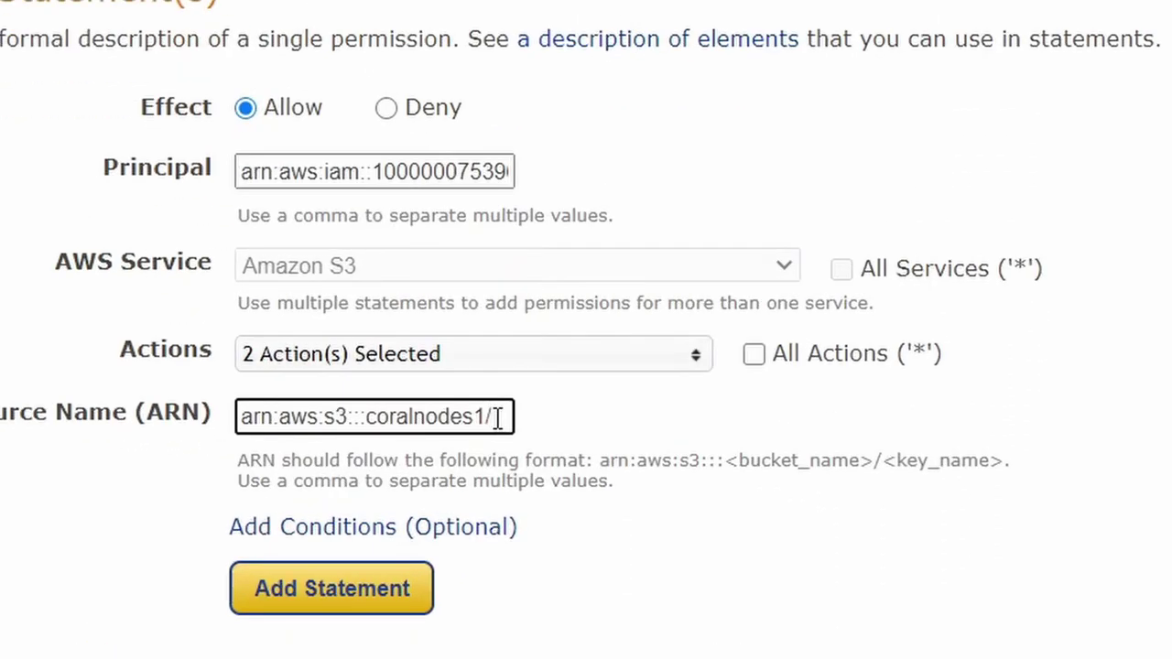
{"action": "type", "text": "*"}
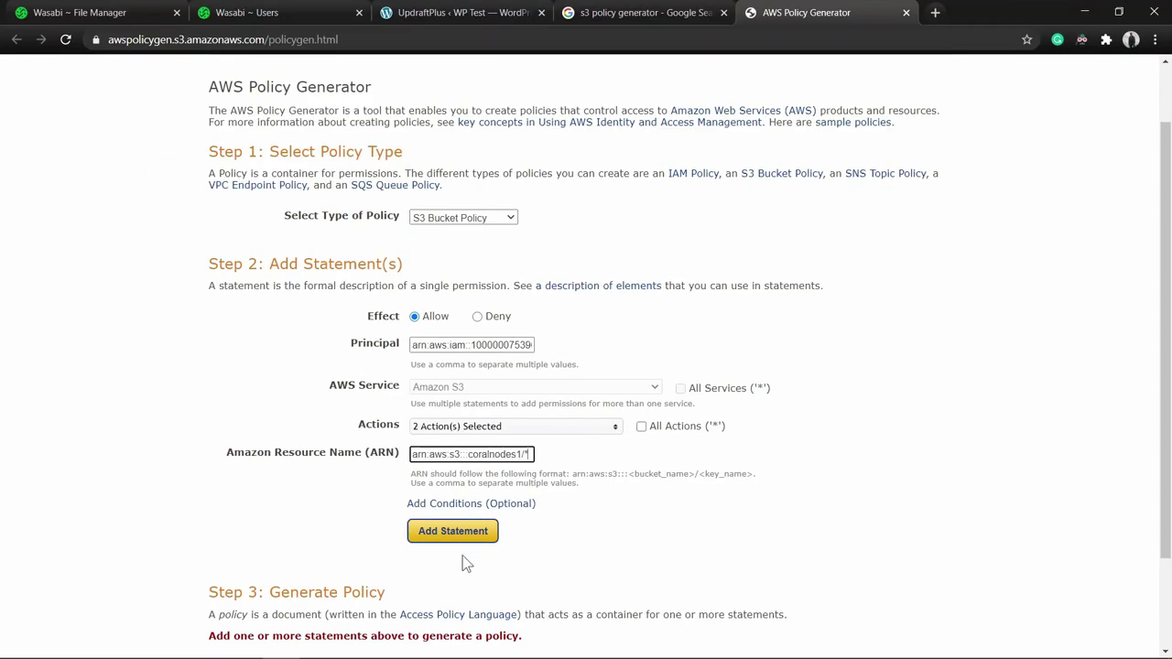
{"action": "left_click", "coordinate": [452, 541]}
{"action": "scroll", "coordinate": [458, 544], "scroll_direction": "down", "scroll_amount": 3}
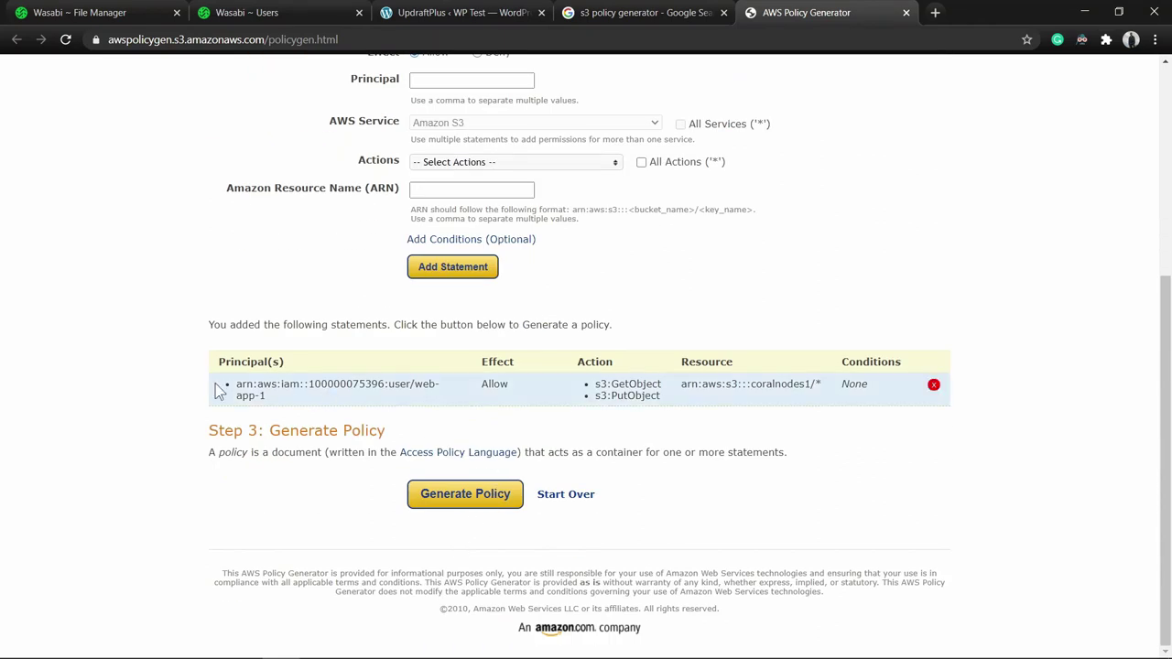
{"action": "scroll", "coordinate": [848, 384], "scroll_direction": "up", "scroll_amount": 2}
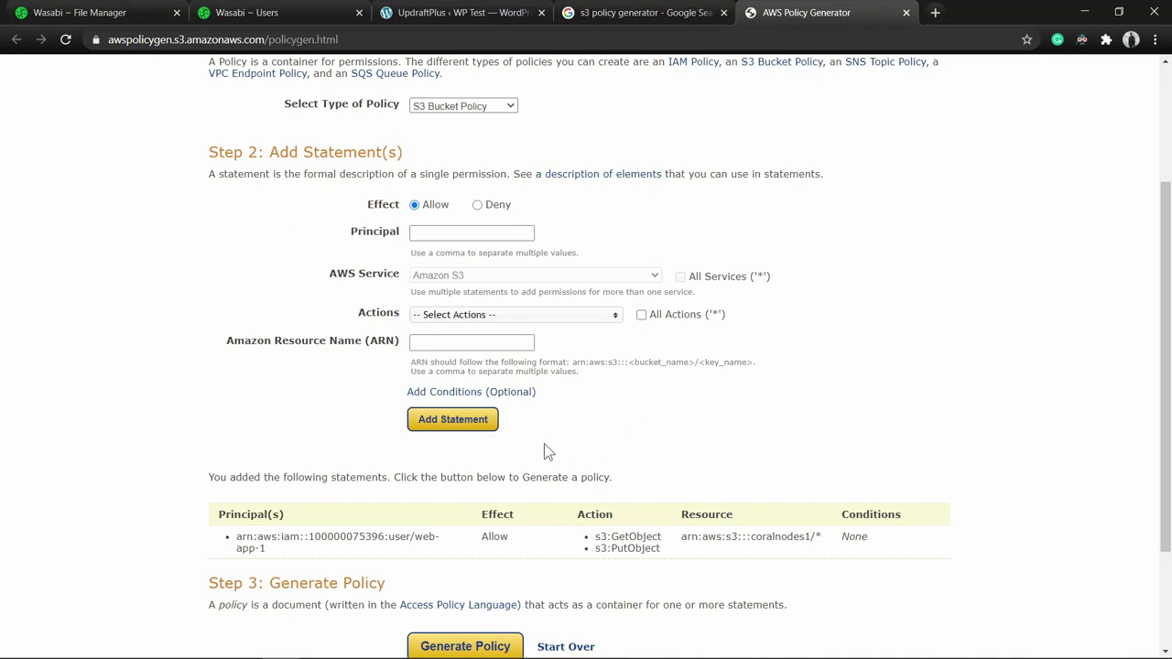
Reuse web-app-1's ARN as Principal and select the s3:ListBucket action.
{"action": "triple_click", "coordinate": [259, 548]}
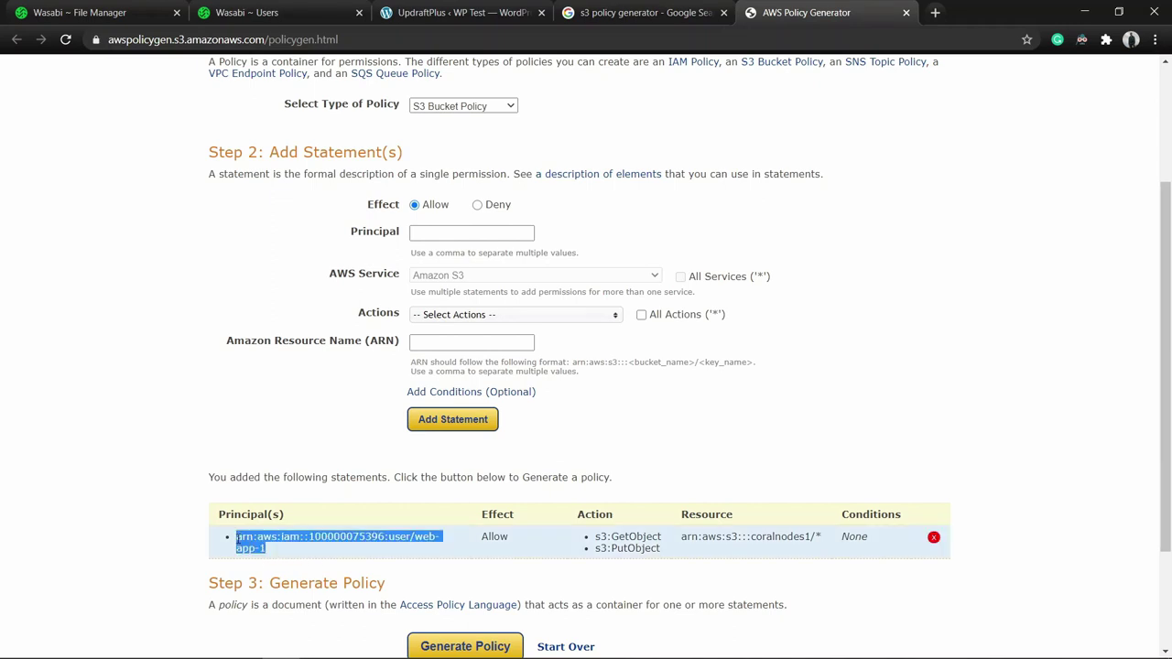
{"action": "left_click", "coordinate": [433, 234]}
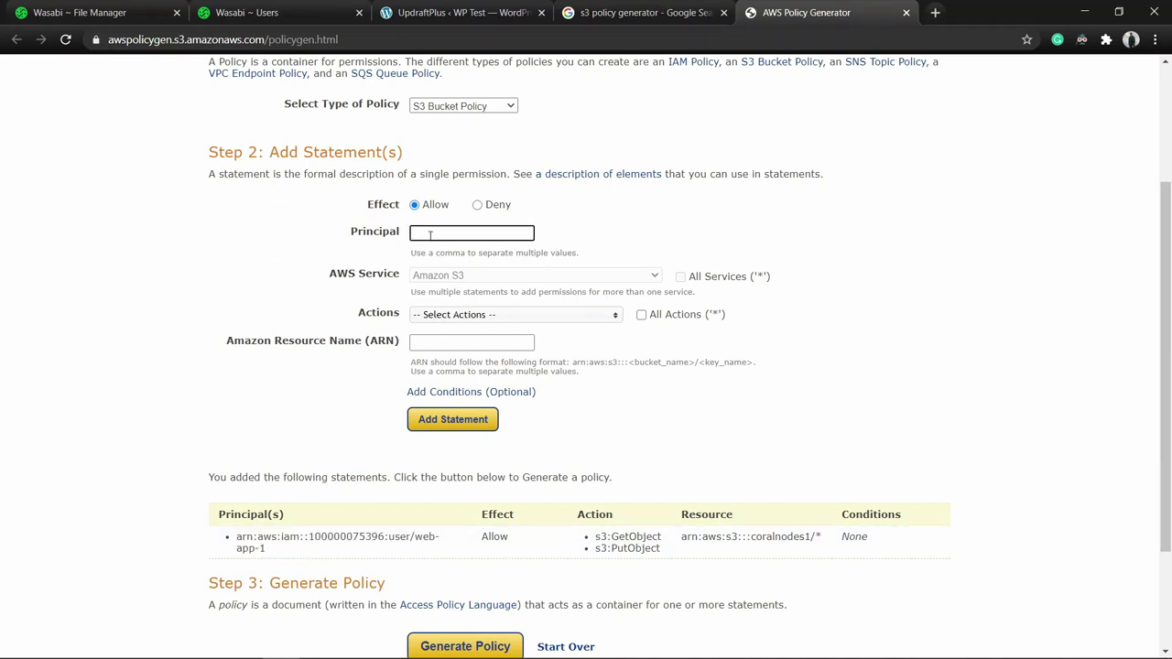
{"action": "key", "text": "ctrl+v"}
{"action": "left_click", "coordinate": [455, 315]}
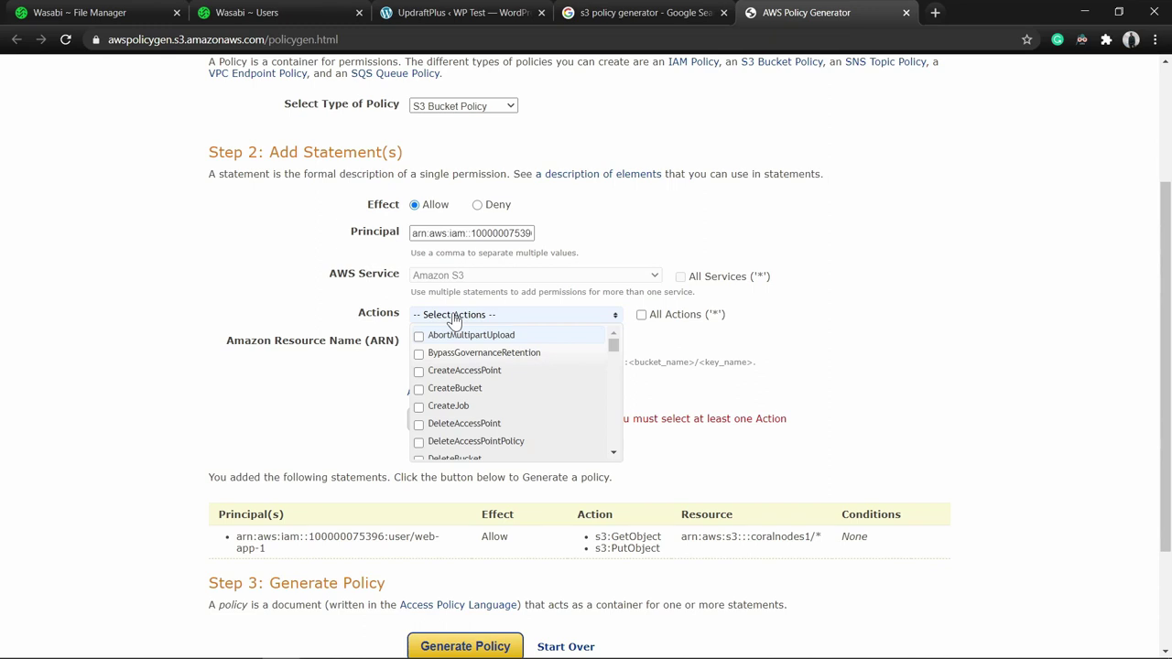
{"action": "scroll", "coordinate": [468, 366], "scroll_direction": "down", "scroll_amount": 6}
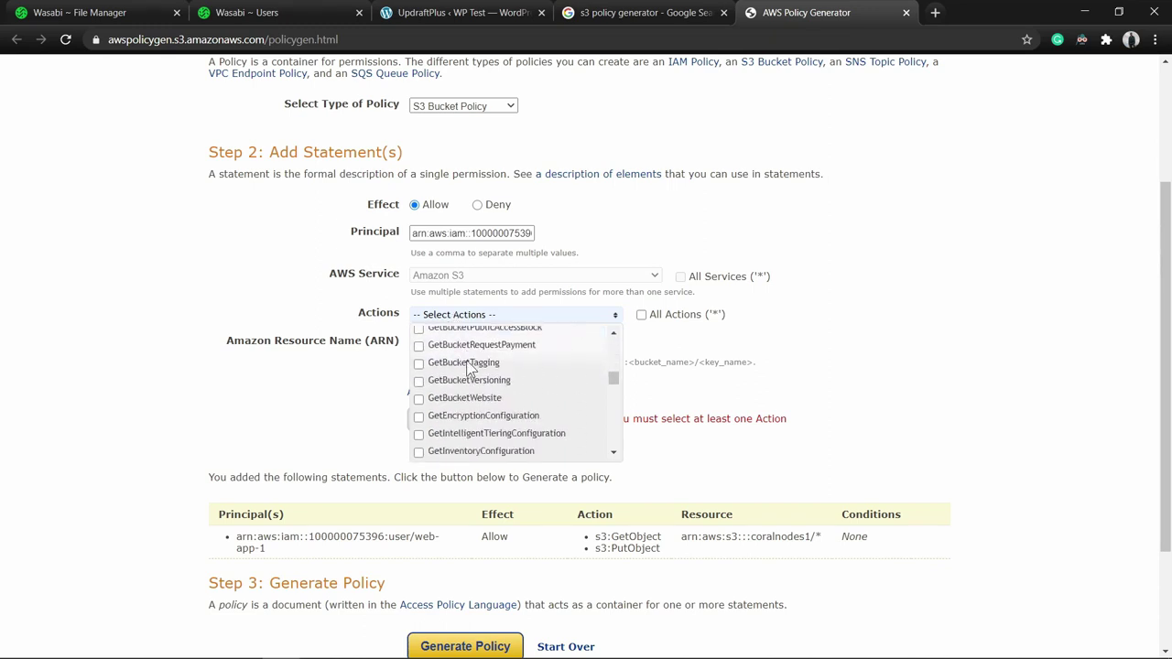
{"action": "scroll", "coordinate": [467, 364], "scroll_direction": "down", "scroll_amount": 8}
{"action": "left_click", "coordinate": [419, 365]}
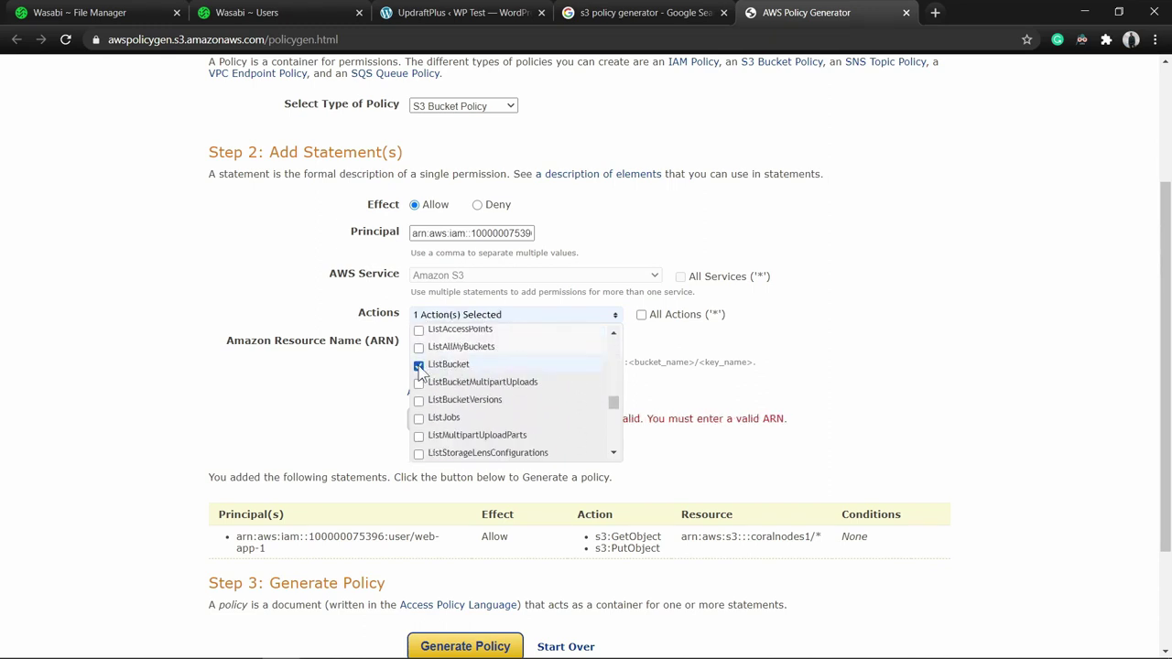
{"action": "left_click", "coordinate": [848, 379]}
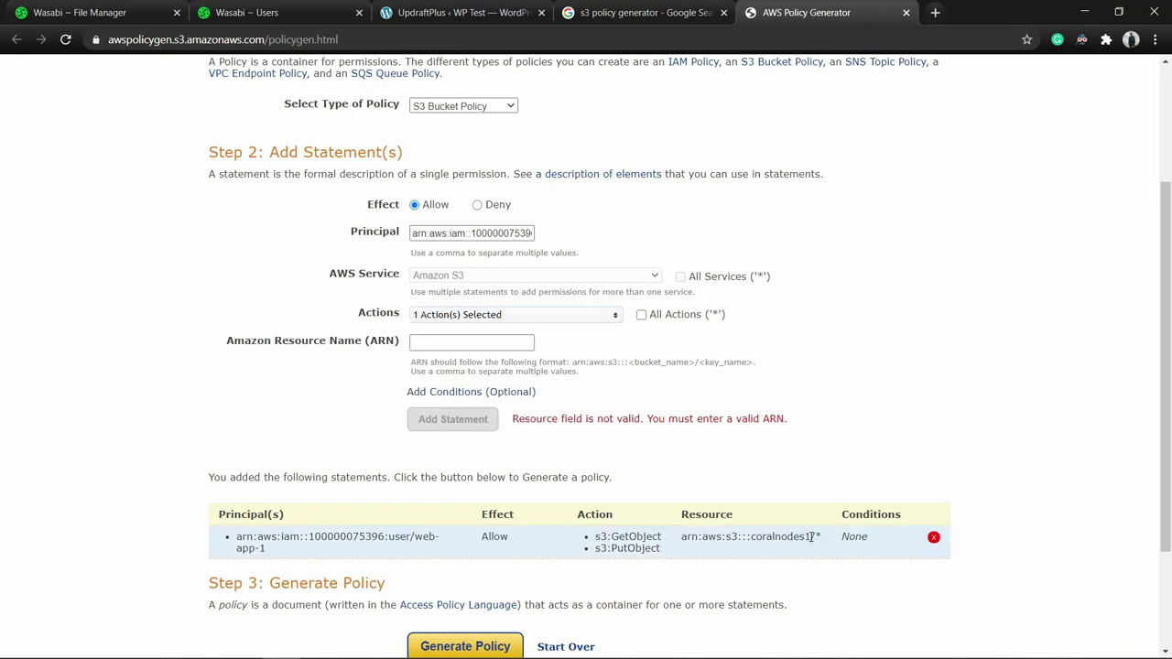
Set the resource ARN to arn:aws:s3:::coralnodes1 and add the second statement.
{"action": "left_click_drag", "start_coordinate": [811, 536], "coordinate": [679, 544]}
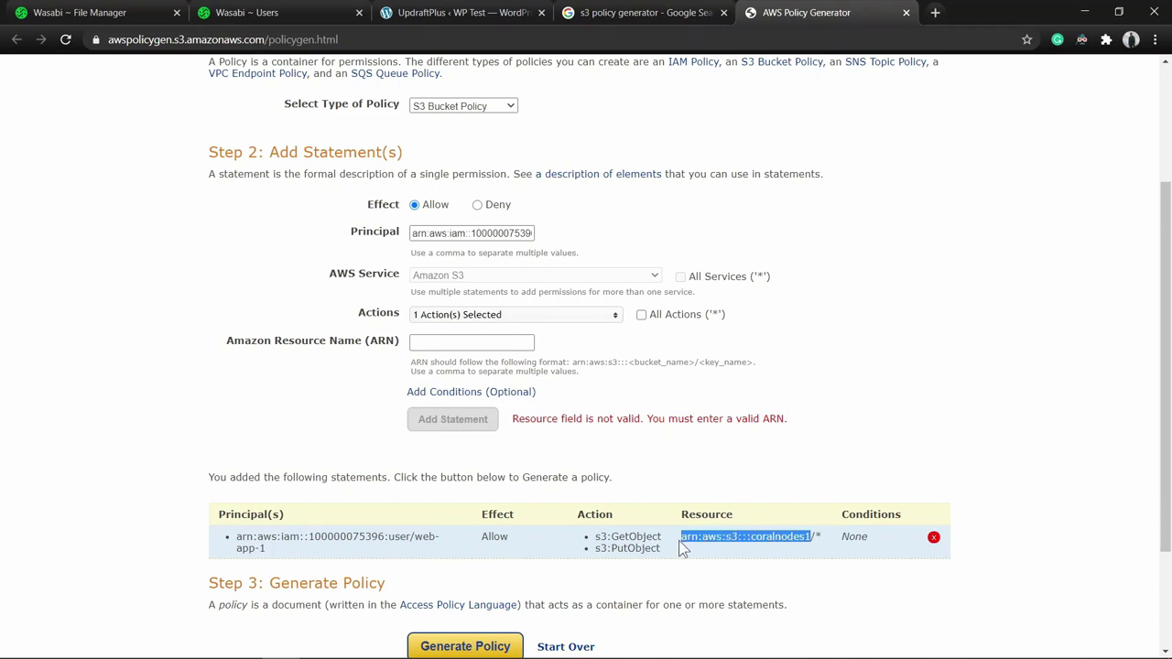
{"action": "left_click", "coordinate": [430, 347]}
{"action": "key", "text": "ctrl+v"}
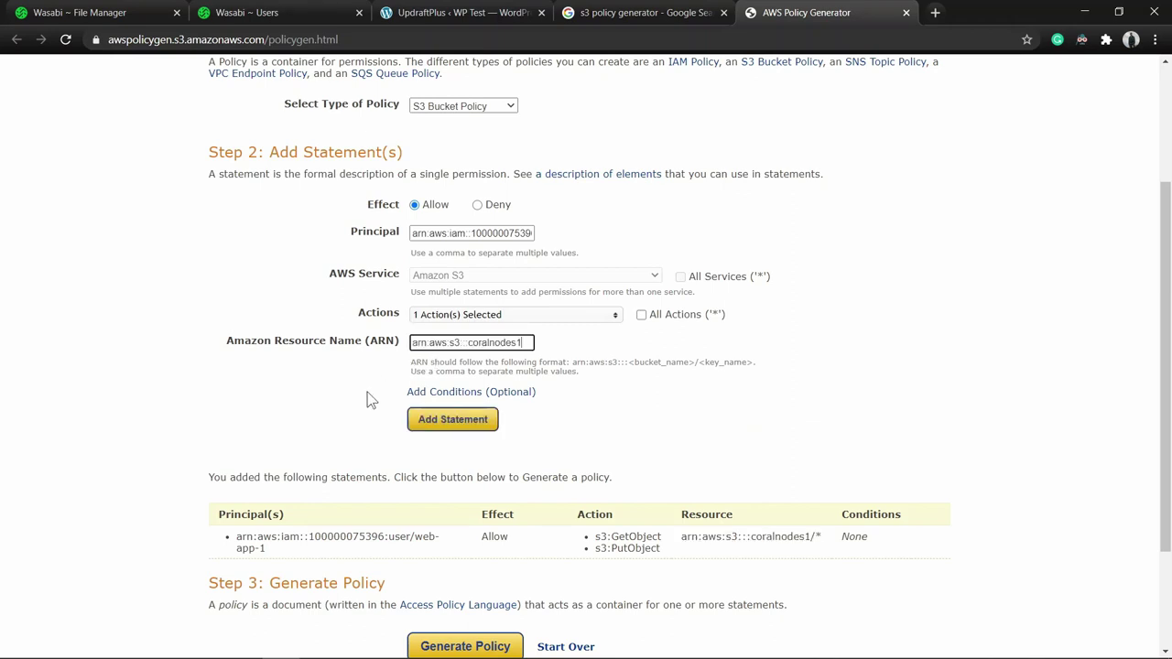
{"action": "left_click", "coordinate": [465, 423]}
{"action": "scroll", "coordinate": [465, 427], "scroll_direction": "down", "scroll_amount": 3}
{"action": "left_click_drag", "start_coordinate": [610, 350], "coordinate": [687, 352]}
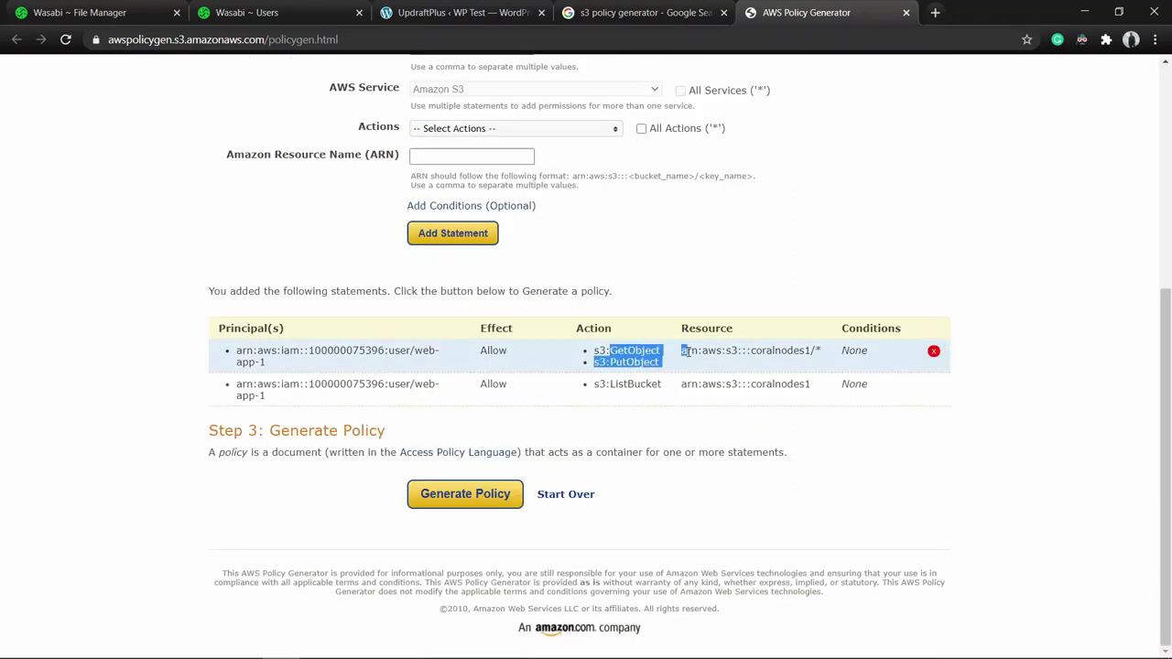
{"action": "left_click", "coordinate": [623, 394]}
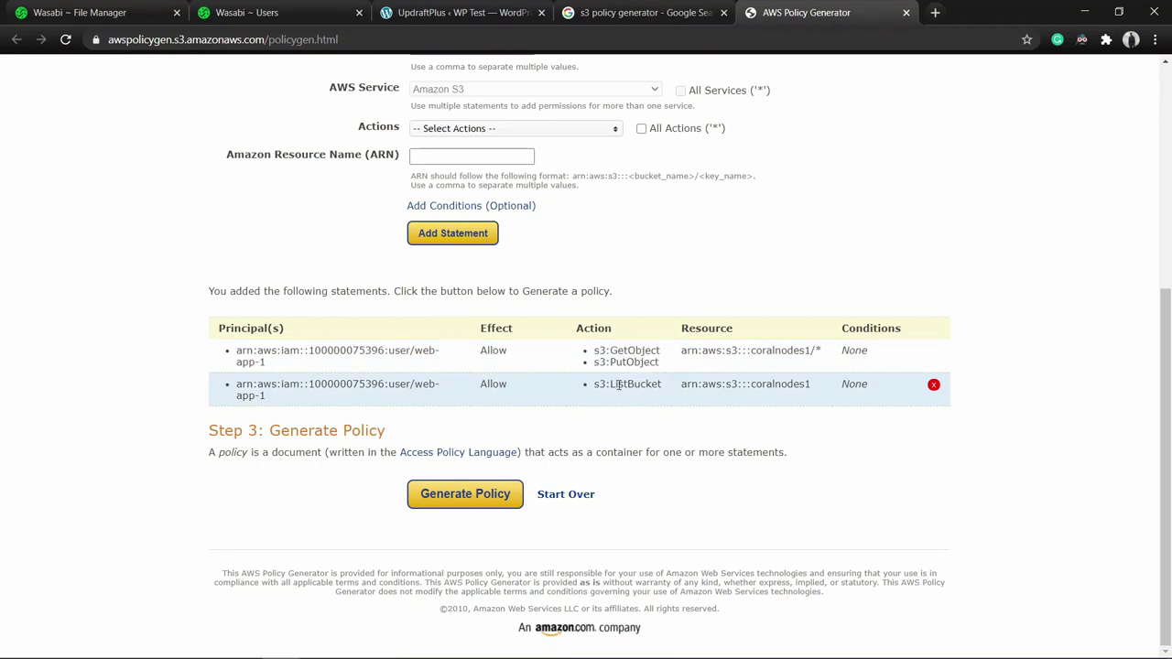
Generate the policy JSON and paste a copy into a new VS Code file.
{"action": "left_click", "coordinate": [476, 497]}
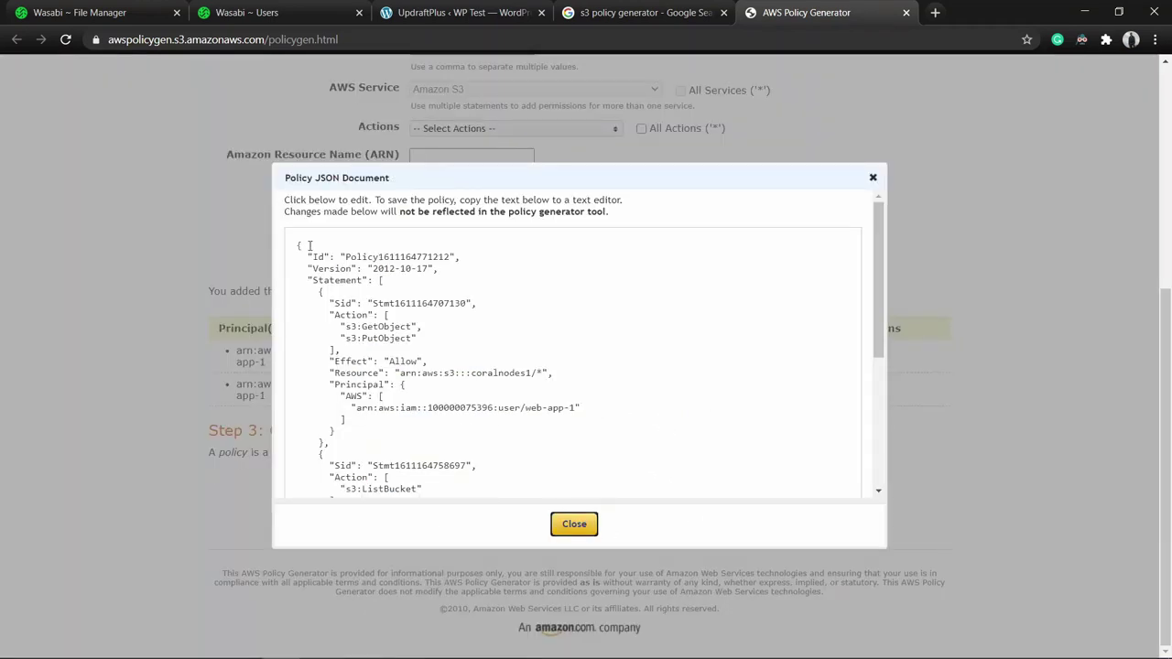
{"action": "left_click_drag", "start_coordinate": [298, 246], "coordinate": [347, 371]}
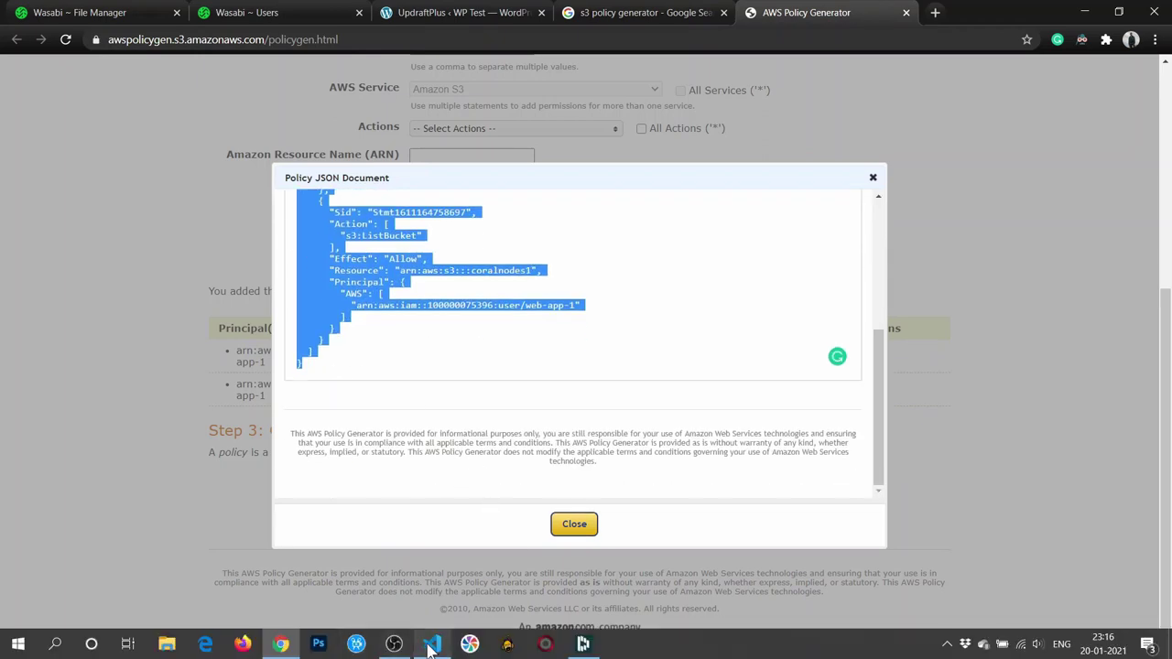
{"action": "left_click", "coordinate": [431, 650]}
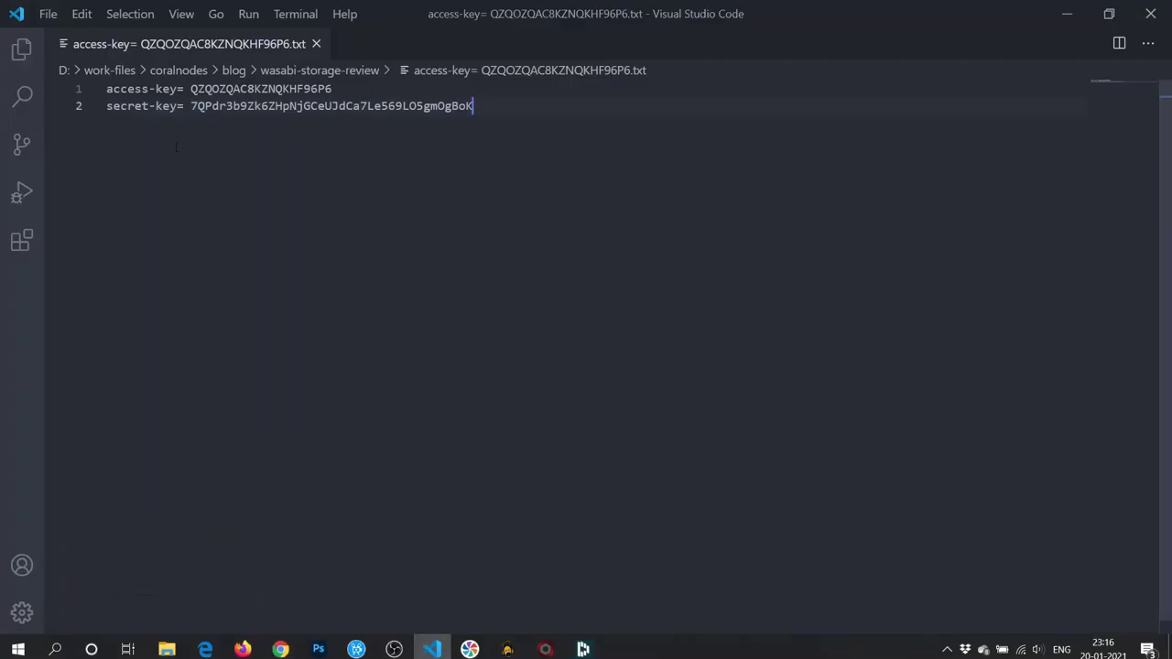
{"action": "left_click", "coordinate": [51, 13]}
{"action": "left_click", "coordinate": [74, 45]}
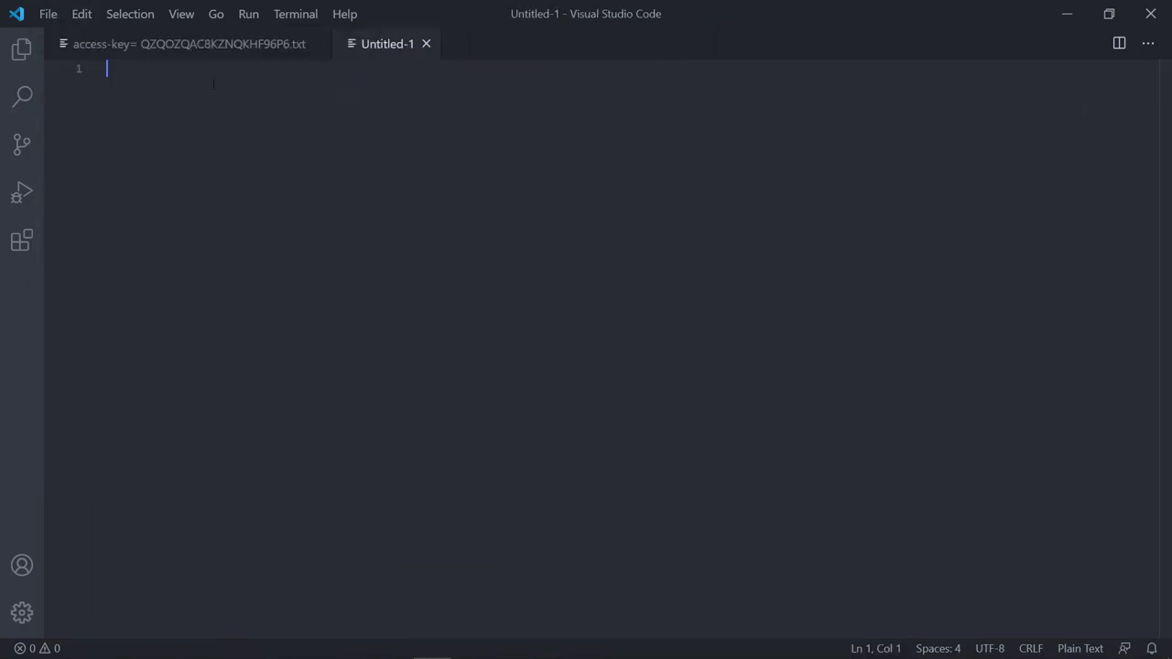
{"action": "key", "text": "ctrl+v"}
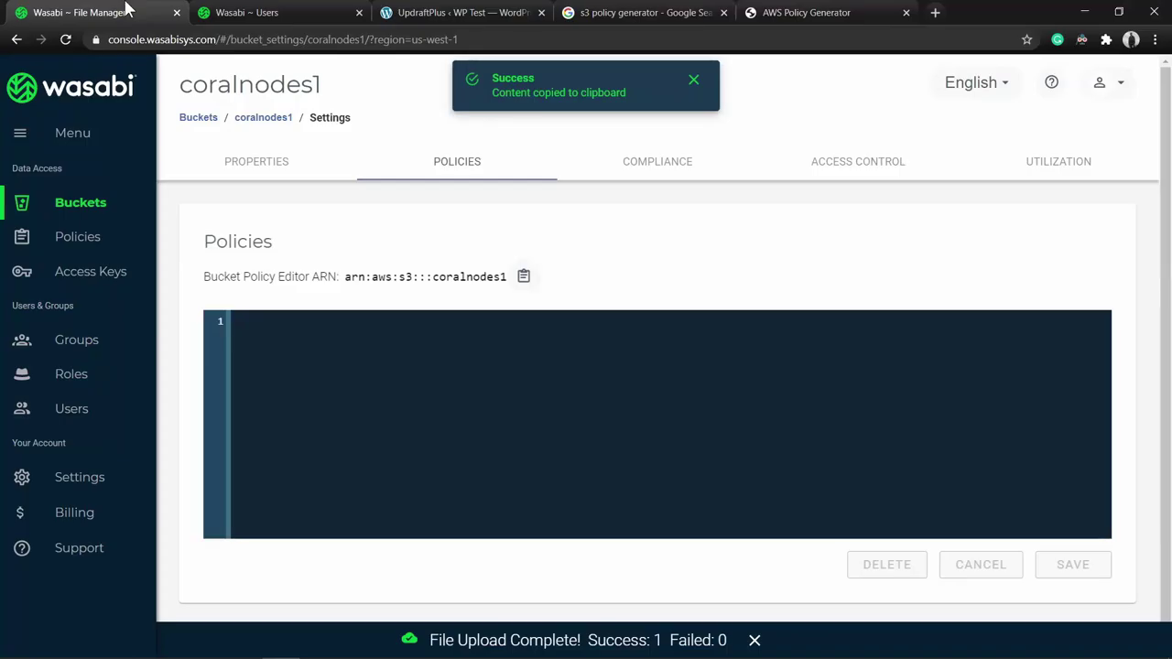
Paste the generated policy into coralnodes1's bucket policy editor and save it.
{"action": "left_click", "coordinate": [261, 324]}
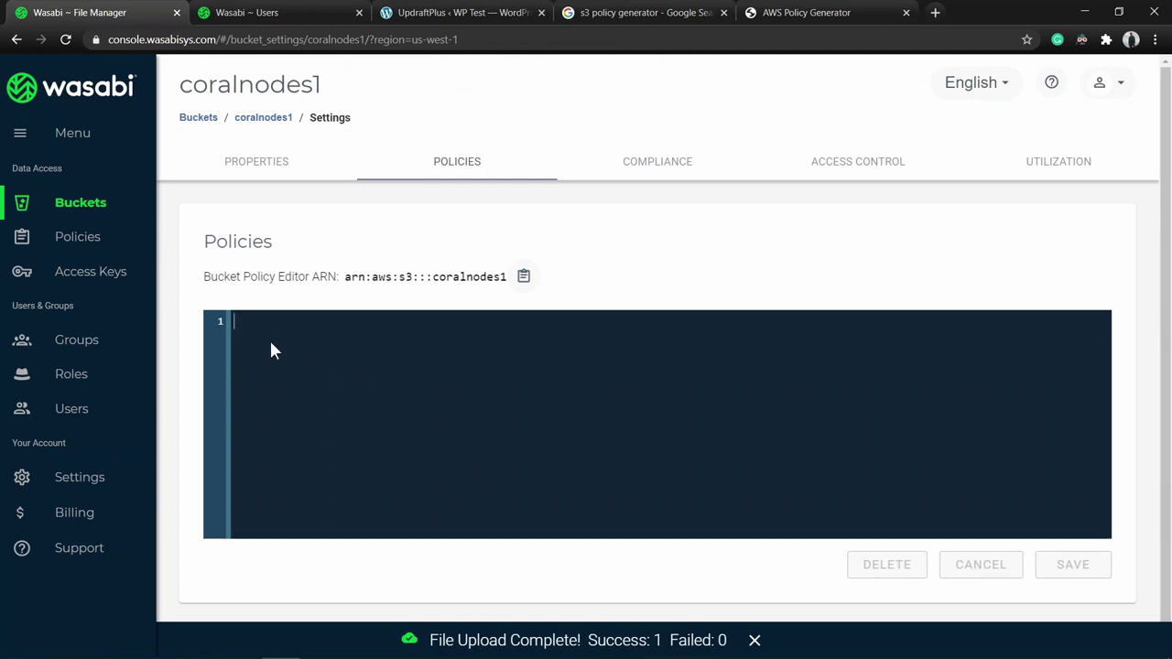
{"action": "key", "text": "ctrl+v"}
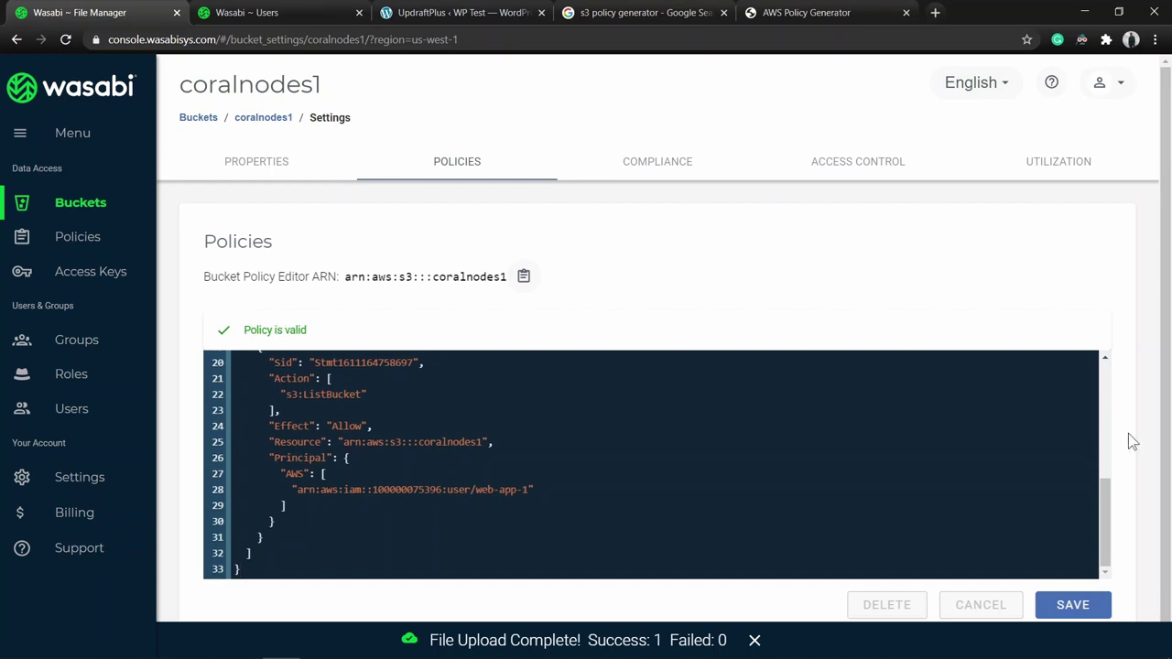
{"action": "left_click", "coordinate": [1081, 604]}
{"action": "key", "text": "alt+Tab"}
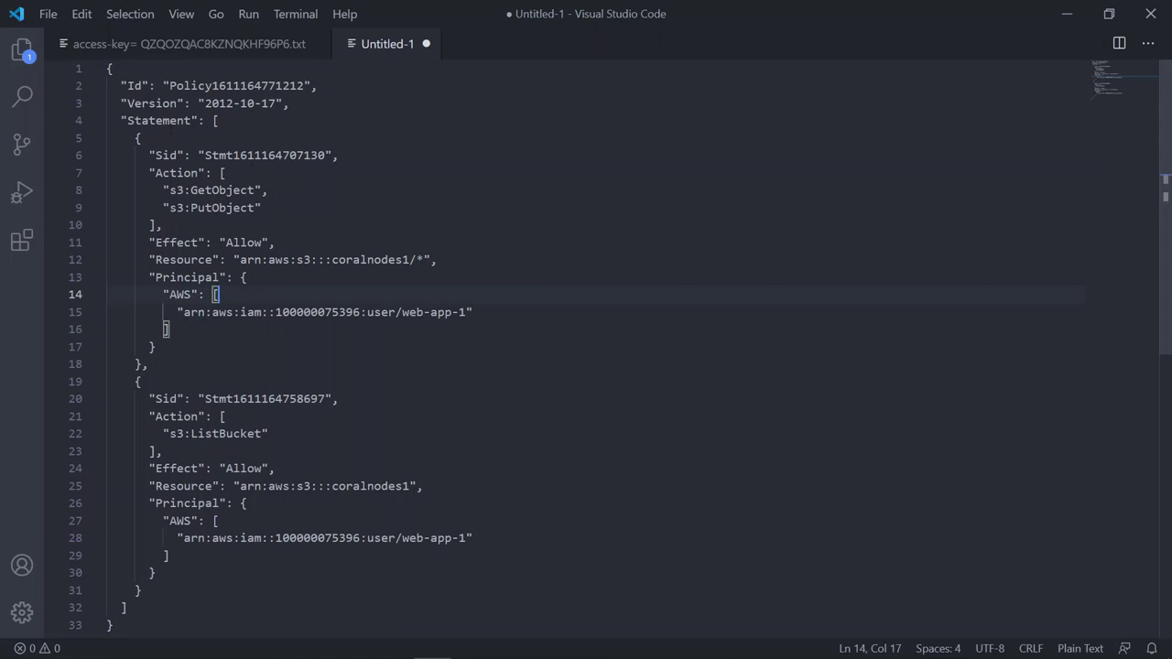
{"action": "left_click", "coordinate": [193, 207]}
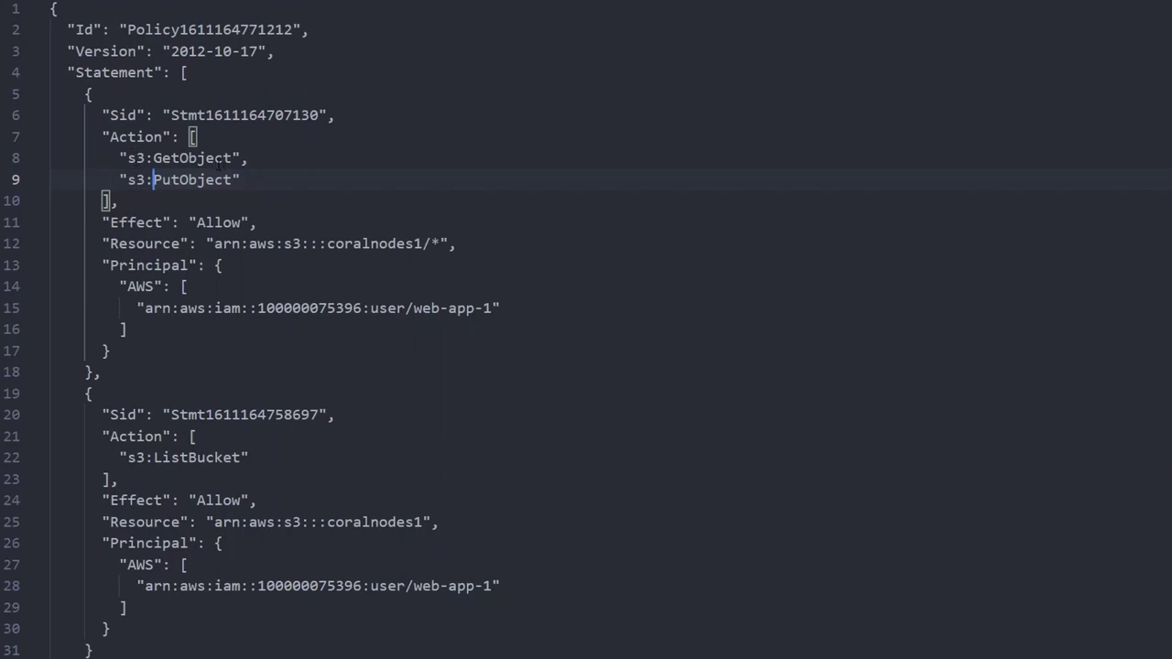
{"action": "left_click_drag", "start_coordinate": [102, 136], "coordinate": [141, 200]}
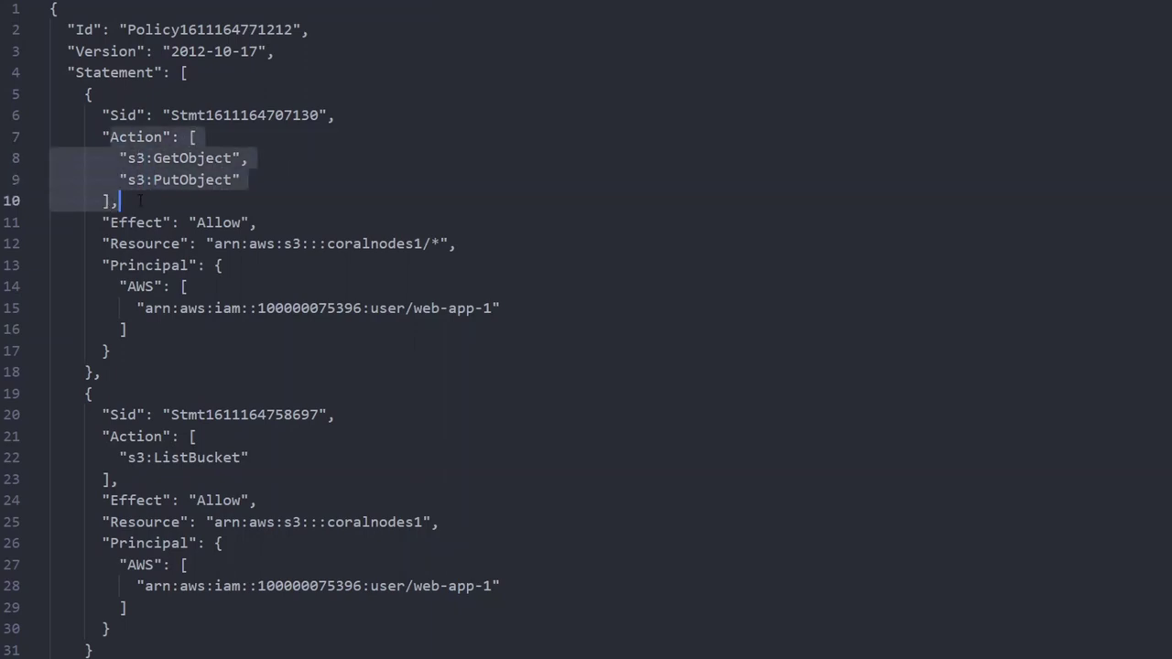
{"action": "left_click_drag", "start_coordinate": [153, 158], "coordinate": [232, 158]}
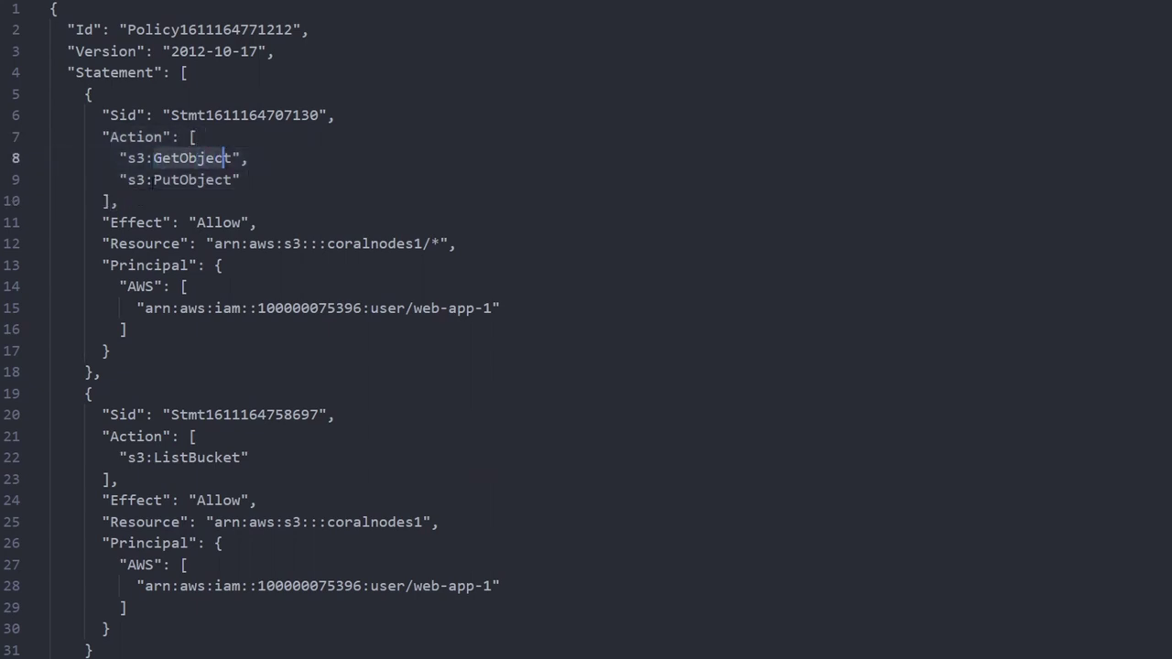
{"action": "left_click_drag", "start_coordinate": [153, 179], "coordinate": [231, 180]}
{"action": "left_click", "coordinate": [214, 180]}
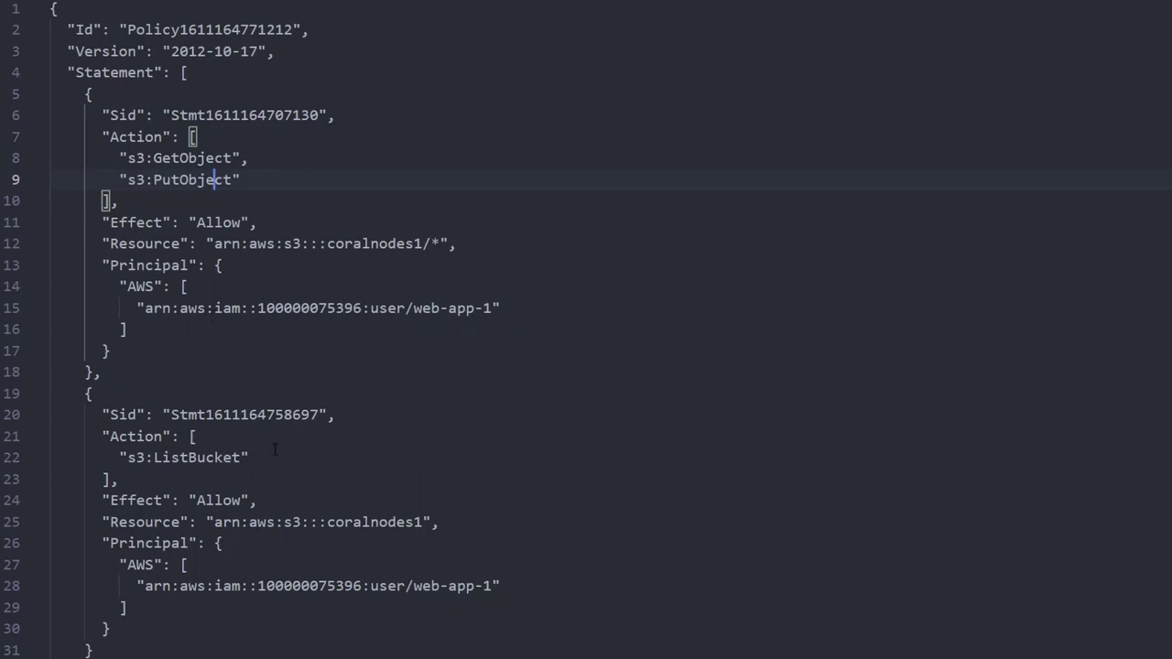
{"action": "scroll", "coordinate": [274, 448], "scroll_direction": "down", "scroll_amount": 1}
{"action": "left_click_drag", "start_coordinate": [145, 516], "coordinate": [501, 517]}
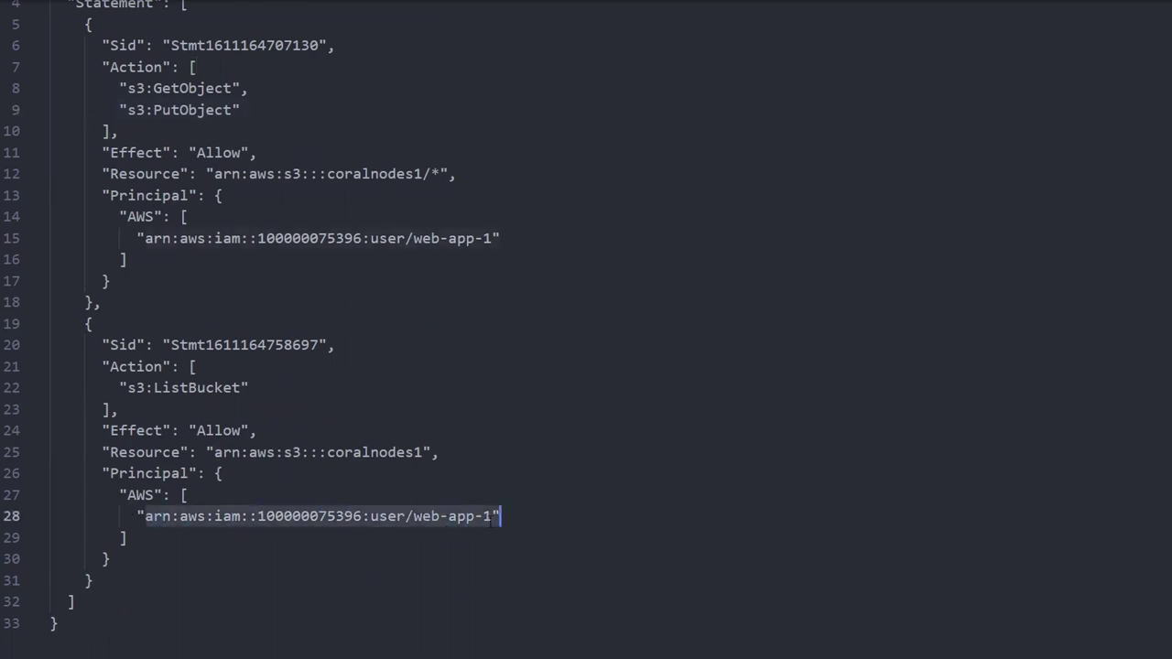
{"action": "left_click", "coordinate": [269, 386]}
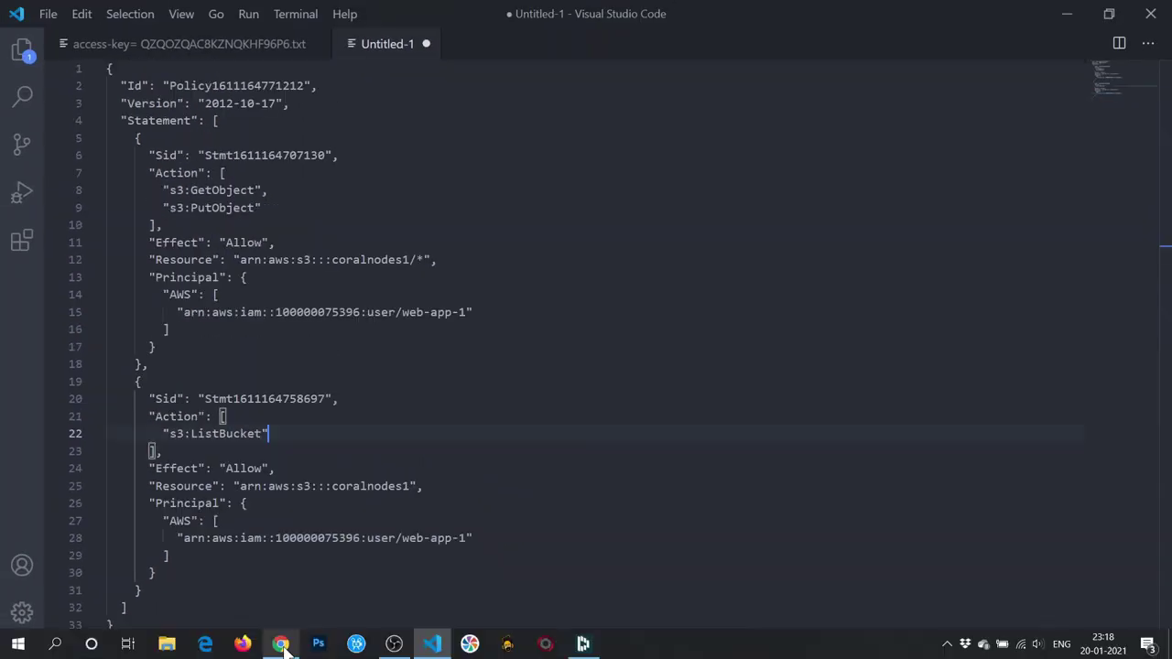
{"action": "left_click", "coordinate": [281, 644]}
Pick S3-Compatible (Generic) as UpdraftPlus remote storage to reveal its key and end-point fields.
{"action": "left_click", "coordinate": [471, 13]}
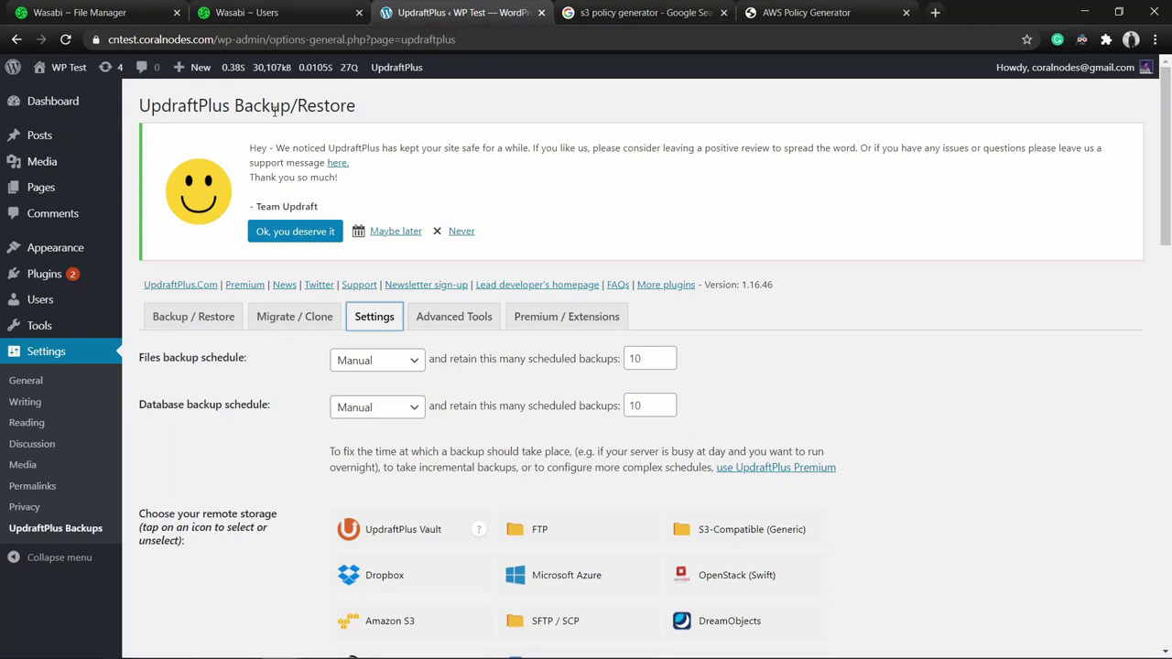
{"action": "scroll", "coordinate": [348, 211], "scroll_direction": "down", "scroll_amount": 1}
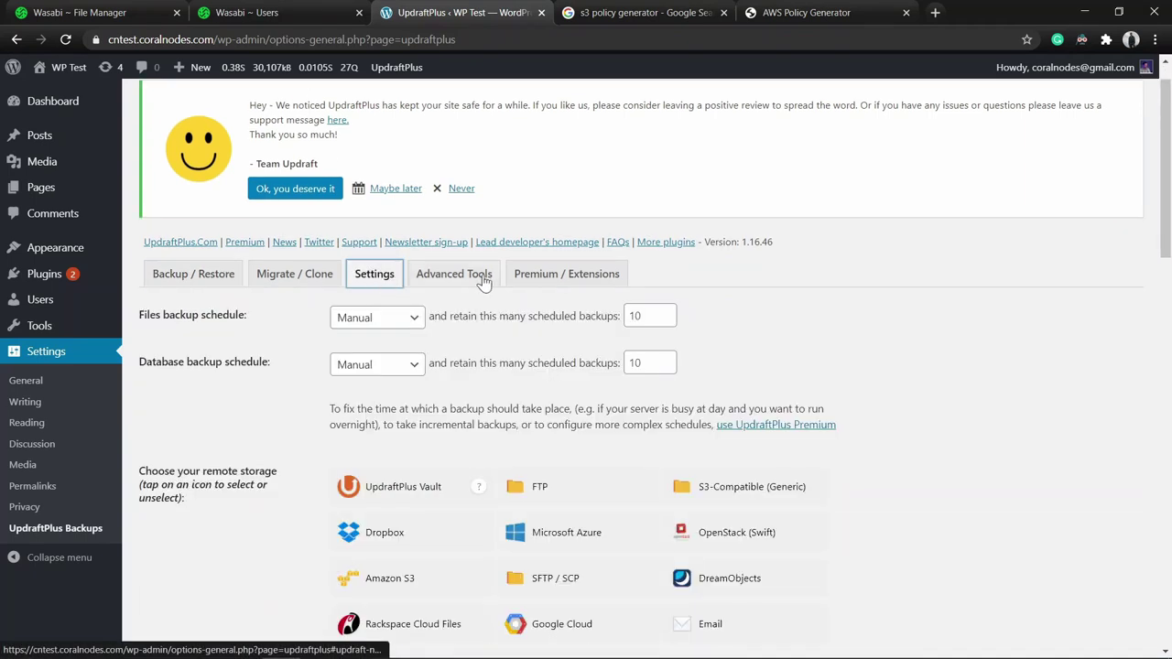
{"action": "scroll", "coordinate": [385, 389], "scroll_direction": "down", "scroll_amount": 1}
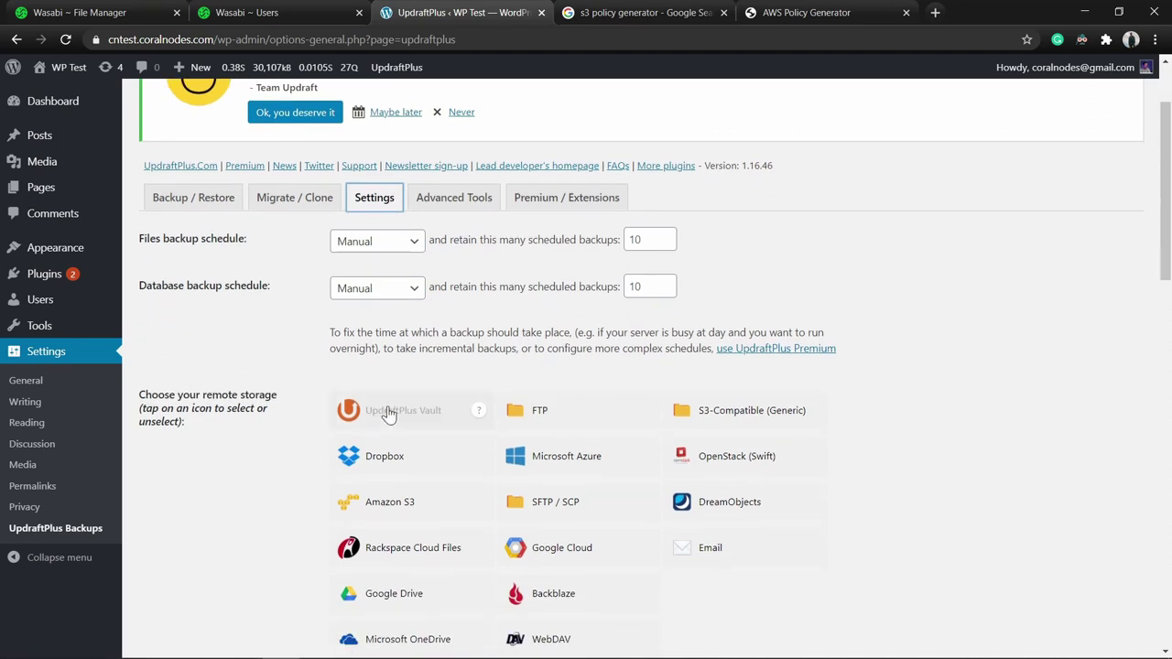
{"action": "scroll", "coordinate": [403, 414], "scroll_direction": "down", "scroll_amount": 2}
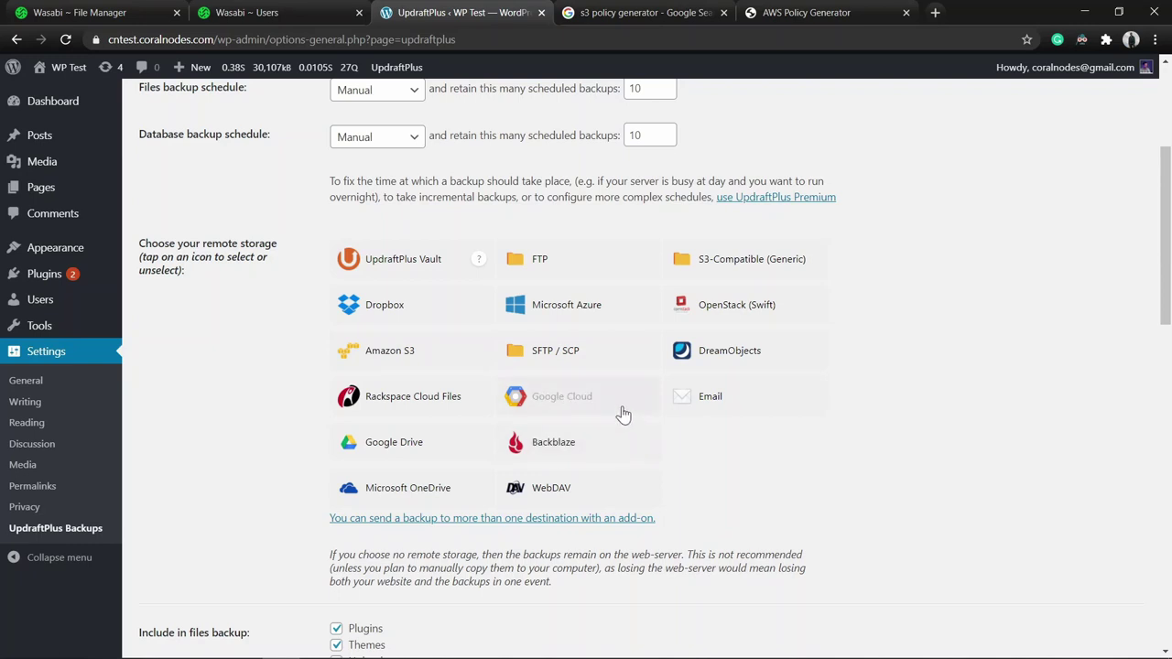
{"action": "left_click", "coordinate": [747, 266]}
{"action": "left_click_drag", "start_coordinate": [1167, 240], "coordinate": [1168, 299]}
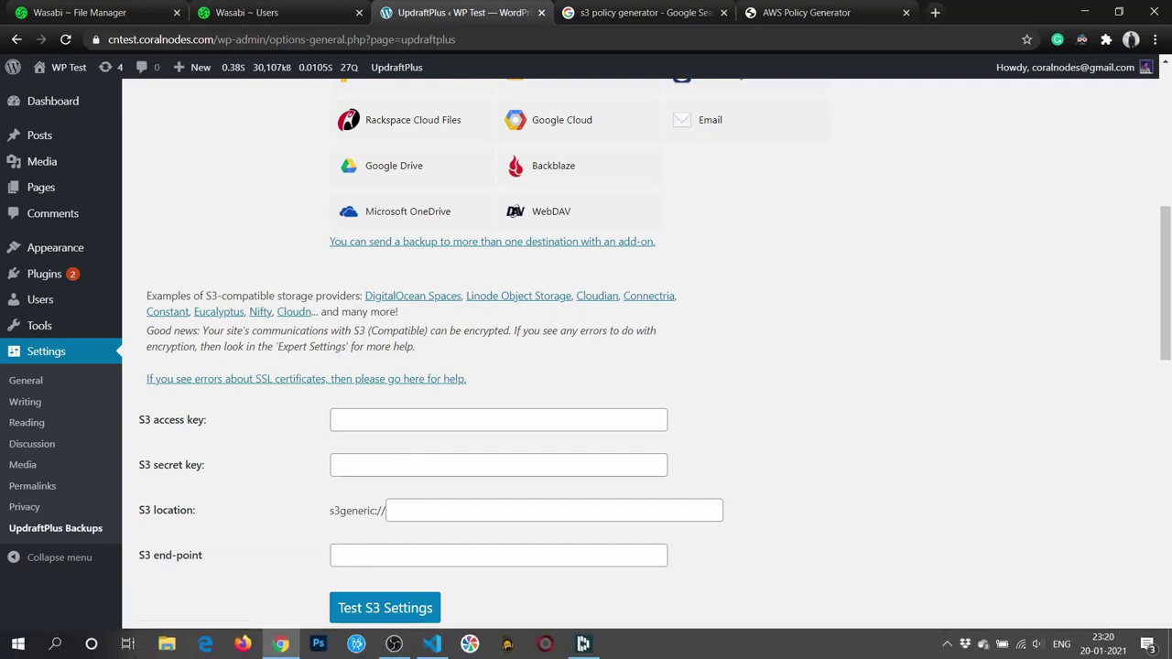
Copy the access key from the saved key file into UpdraftPlus's S3 access key box.
{"action": "left_click", "coordinate": [431, 644]}
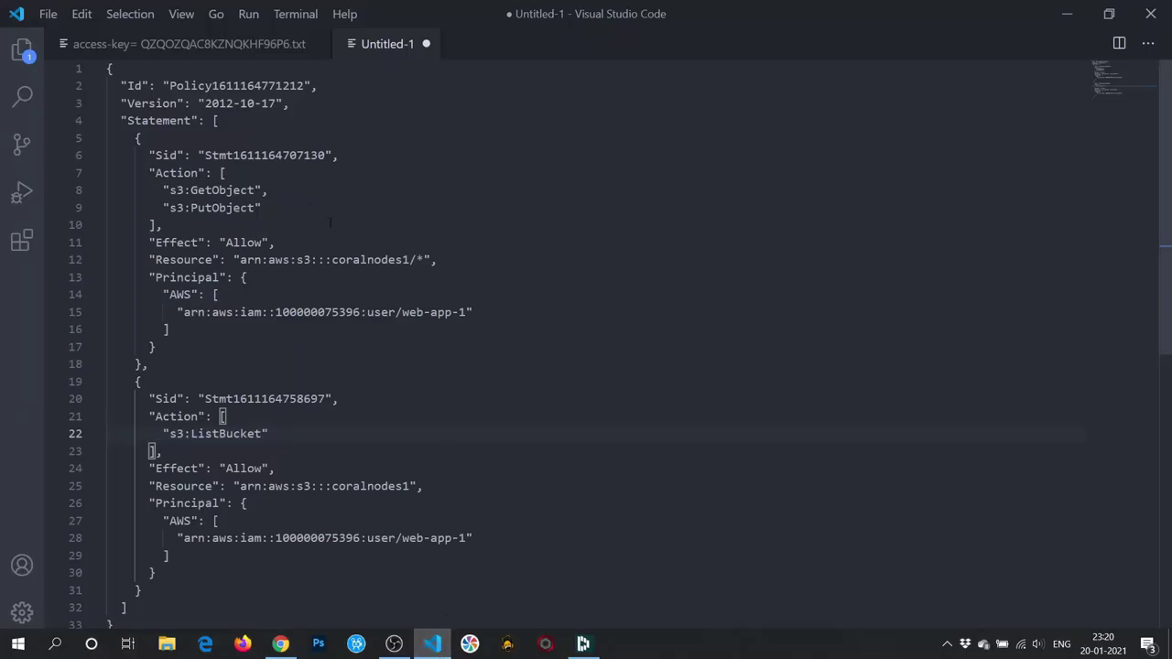
{"action": "left_click", "coordinate": [208, 51]}
{"action": "double_click", "coordinate": [261, 89]}
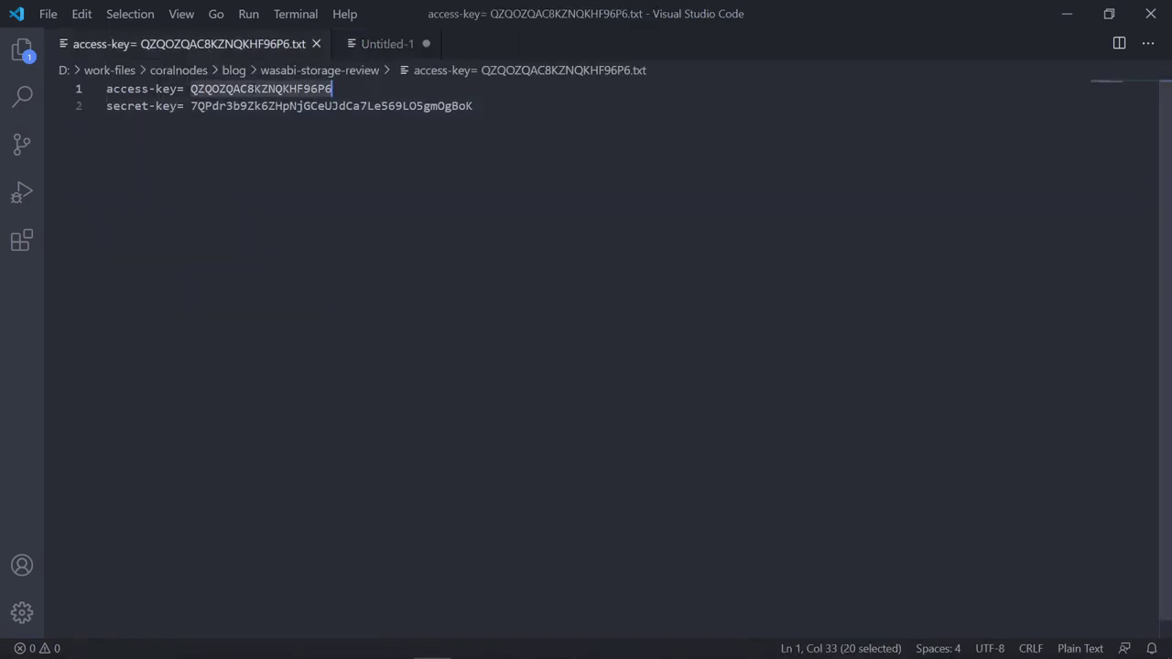
{"action": "key", "text": "ctrl+c"}
{"action": "left_click", "coordinate": [280, 643]}
{"action": "left_click", "coordinate": [361, 419]}
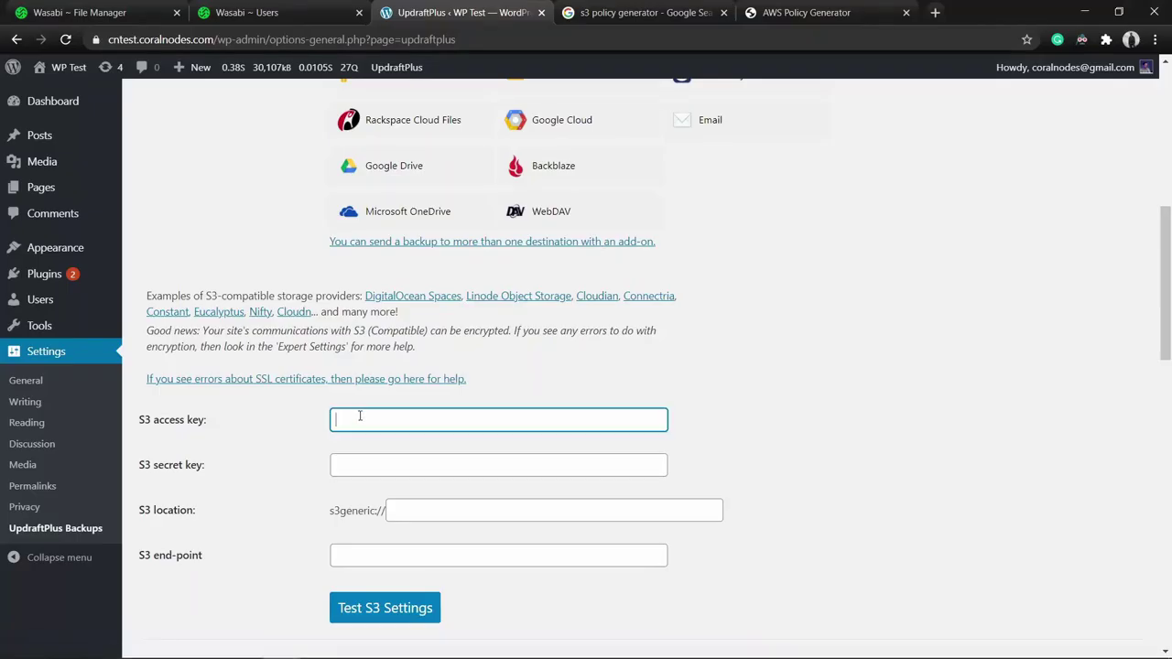
{"action": "key", "text": "ctrl+v"}
Paste the secret key from line 2 into the S3 secret key box, then select the S3 location's s3generic:// prefix.
{"action": "left_click", "coordinate": [433, 644]}
{"action": "left_click_drag", "start_coordinate": [191, 107], "coordinate": [473, 107]}
{"action": "key", "text": "ctrl+c"}
{"action": "left_click", "coordinate": [281, 644]}
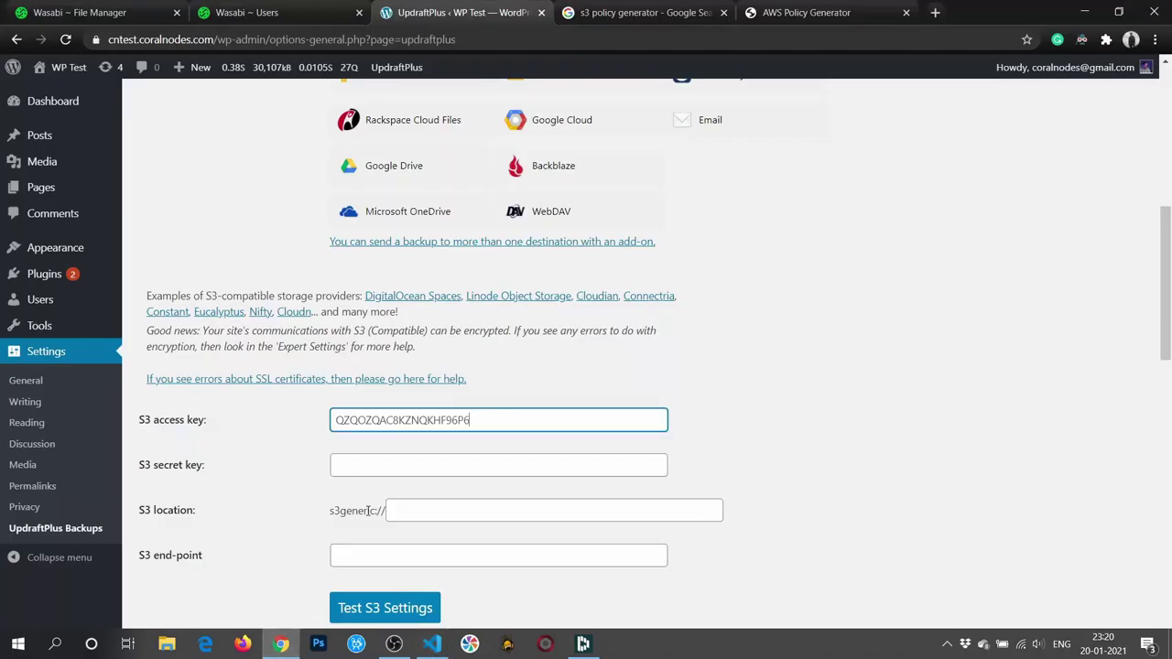
{"action": "left_click", "coordinate": [375, 466]}
{"action": "key", "text": "ctrl+v"}
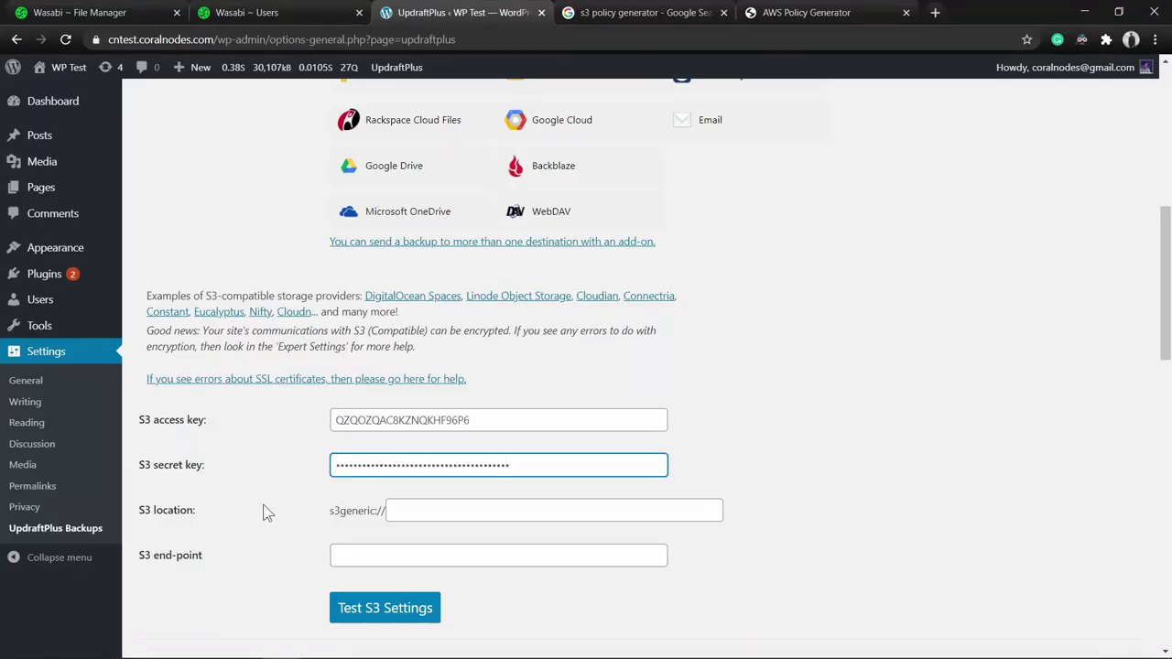
{"action": "left_click", "coordinate": [417, 513]}
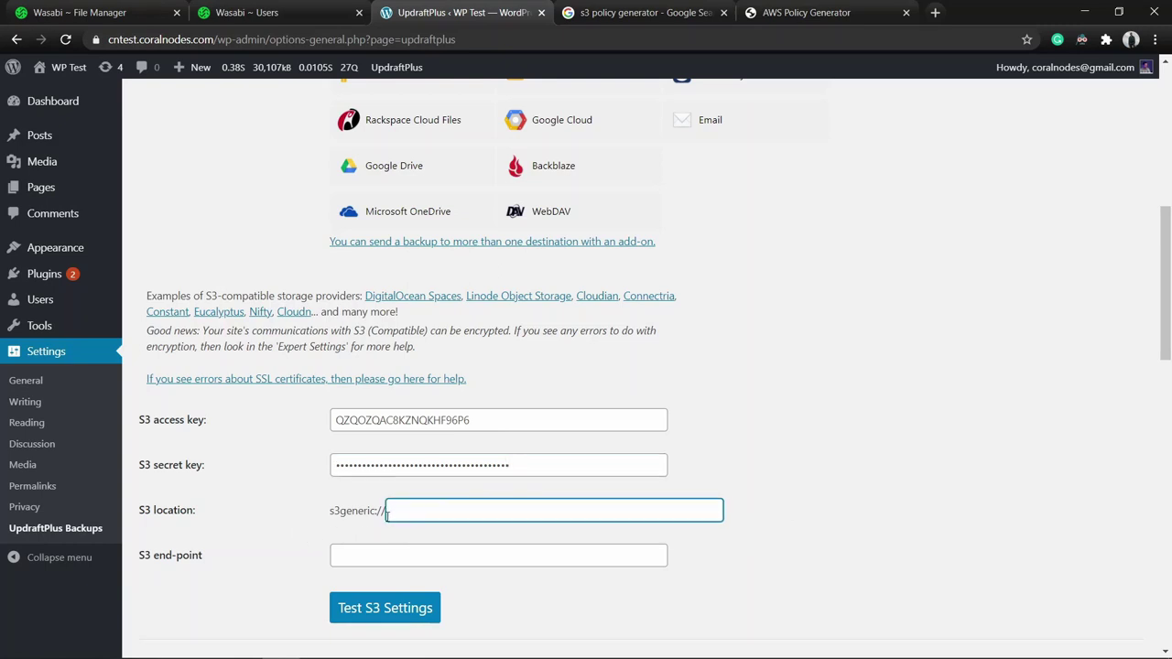
{"action": "left_click_drag", "start_coordinate": [383, 513], "coordinate": [332, 520]}
{"action": "left_click", "coordinate": [422, 513]}
Copy the bucket name coralnodes1 from the Wasabi policy ARN into the S3 location.
{"action": "left_click", "coordinate": [131, 10]}
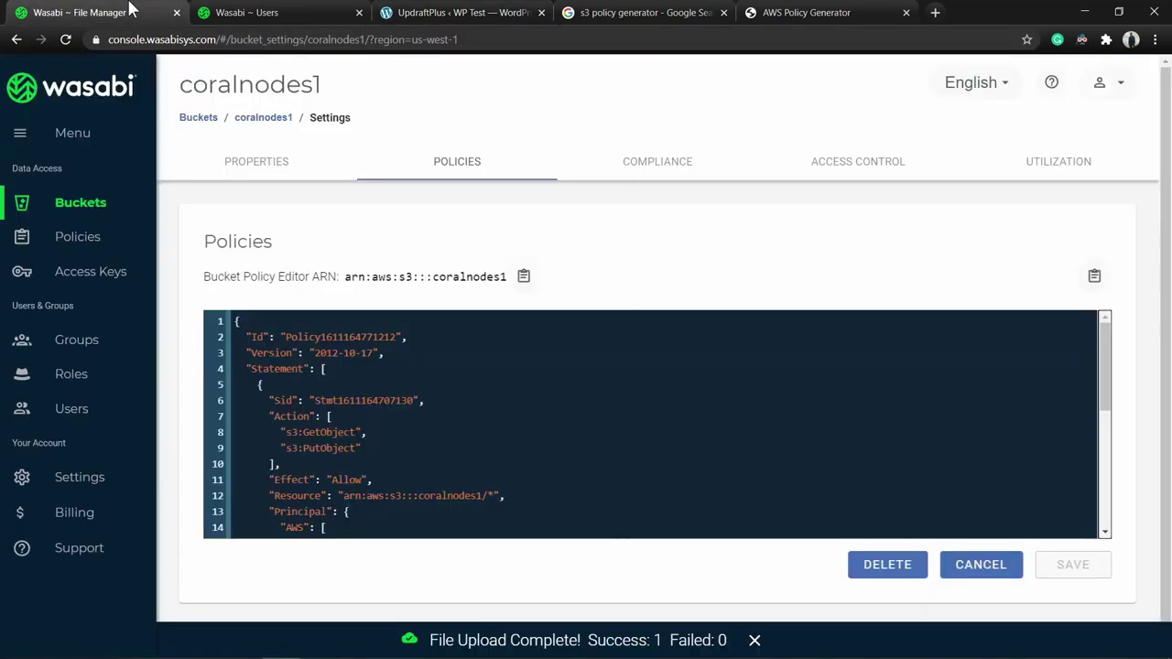
{"action": "double_click", "coordinate": [452, 277]}
{"action": "key", "text": "ctrl+c"}
{"action": "left_click", "coordinate": [458, 12]}
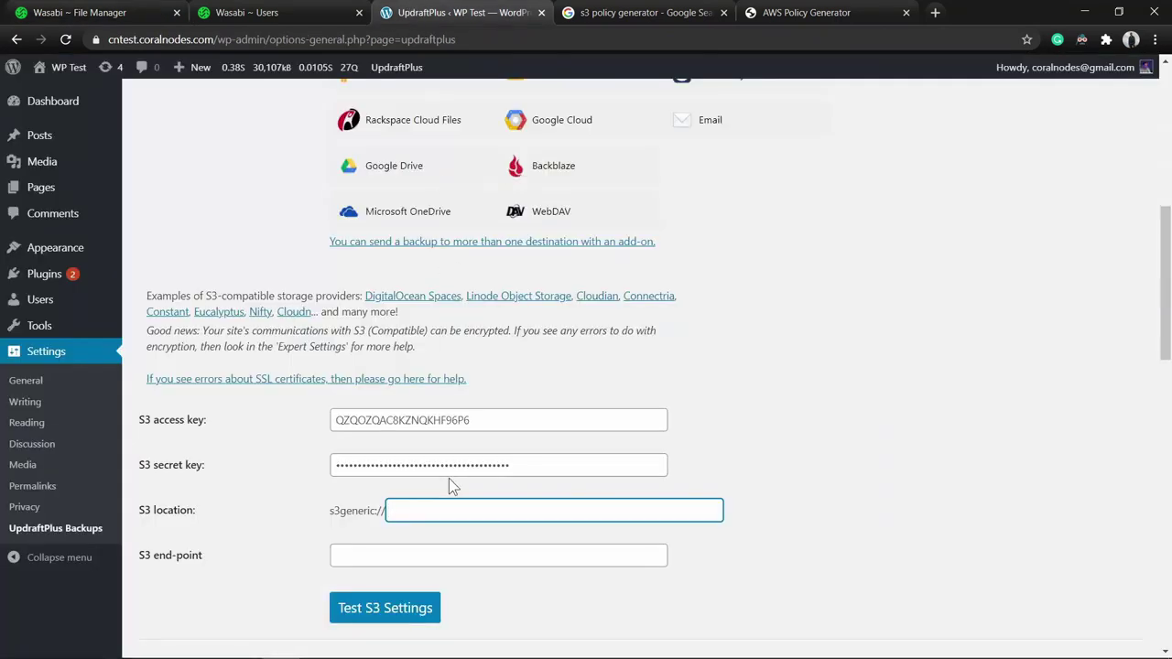
{"action": "key", "text": "ctrl+v"}
Copy the link address of the uploaded image in the coralnodes1 bucket's object list.
{"action": "left_click", "coordinate": [137, 10]}
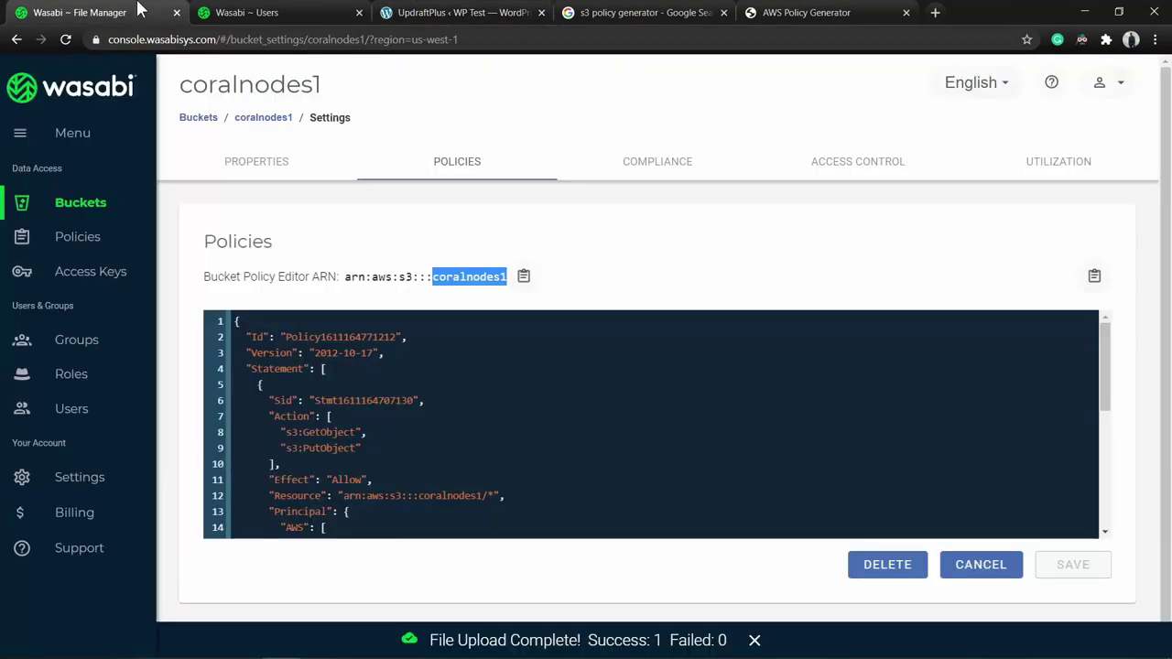
{"action": "left_click", "coordinate": [259, 118]}
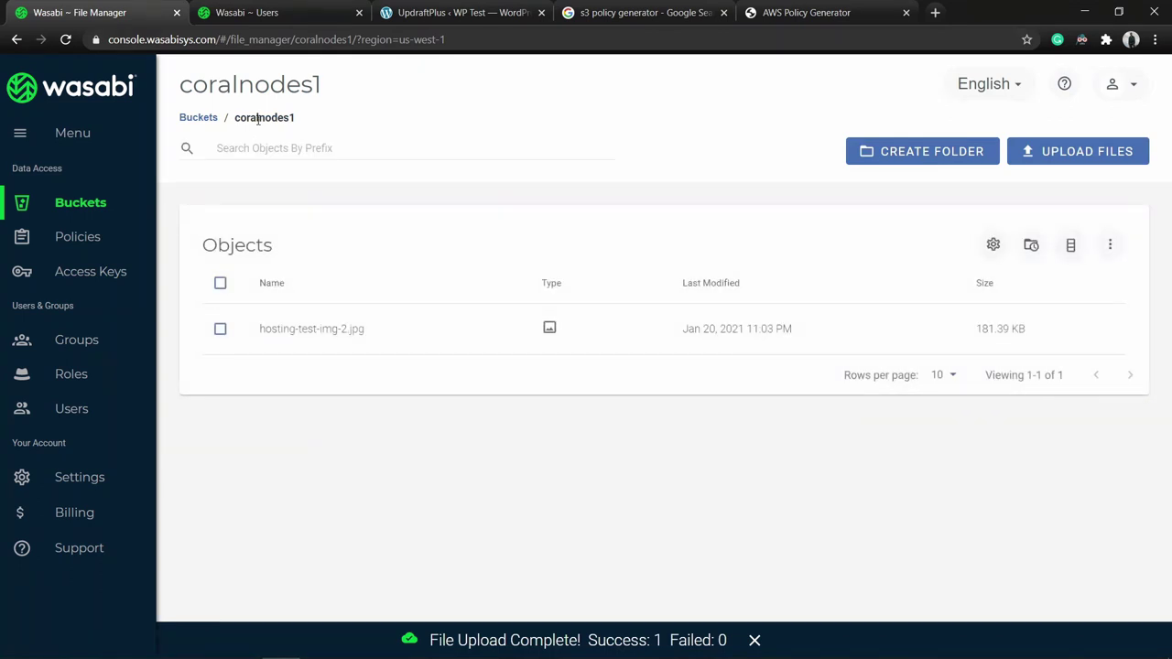
{"action": "left_click", "coordinate": [329, 330]}
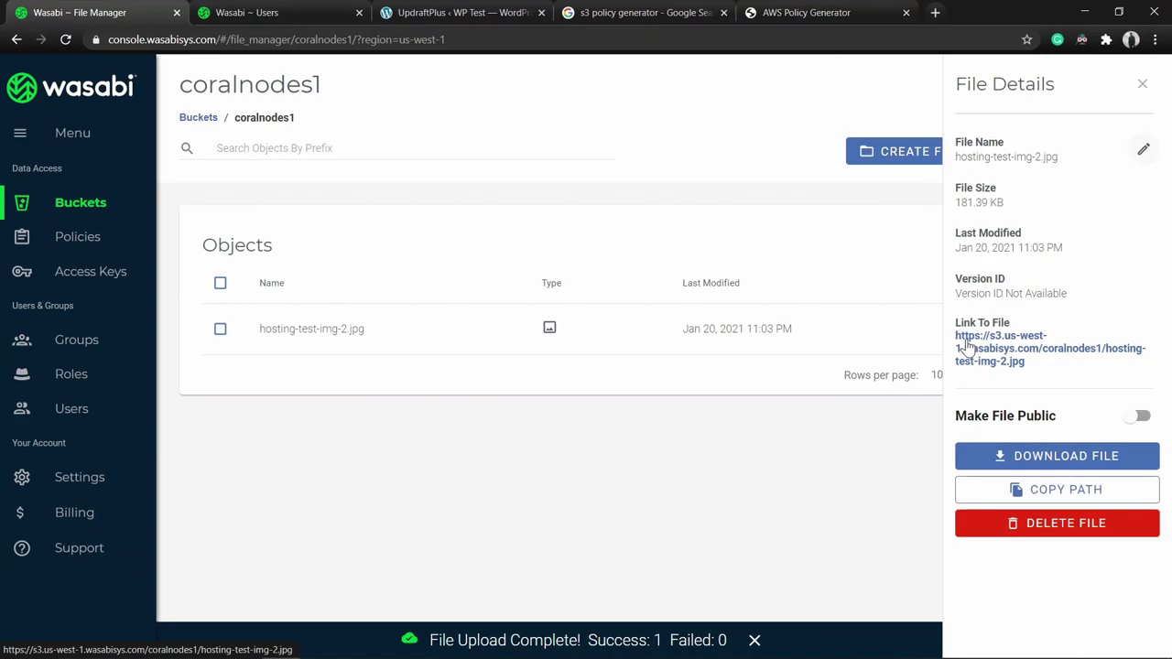
{"action": "right_click", "coordinate": [902, 348]}
{"action": "left_click", "coordinate": [1011, 458]}
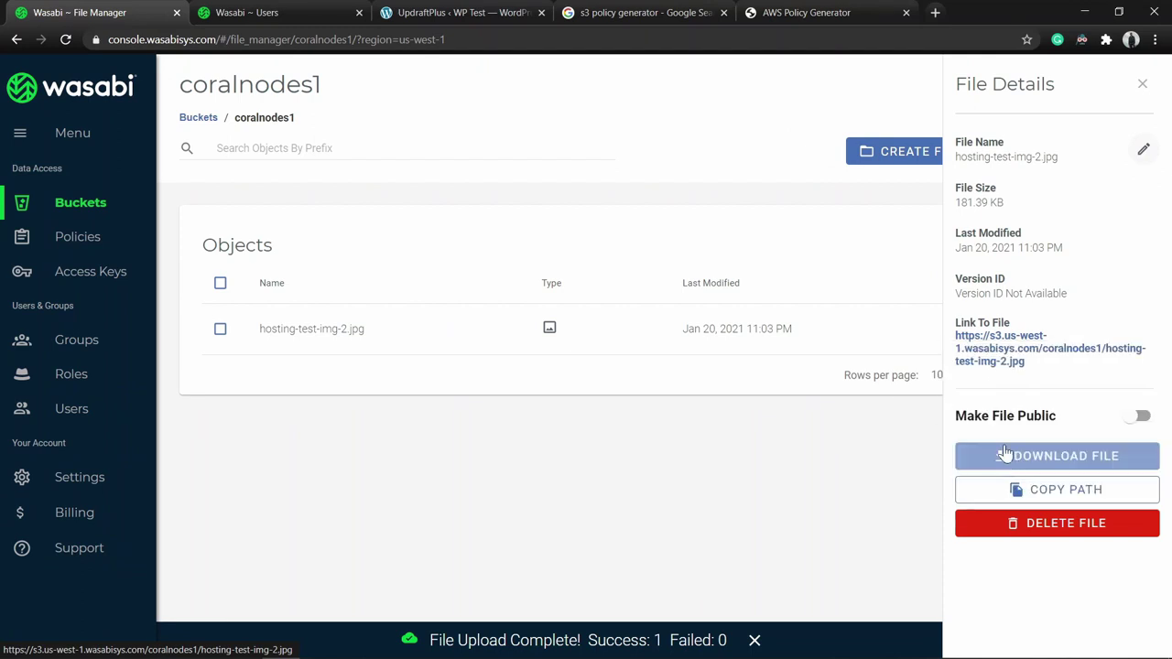
{"action": "left_click", "coordinate": [526, 12]}
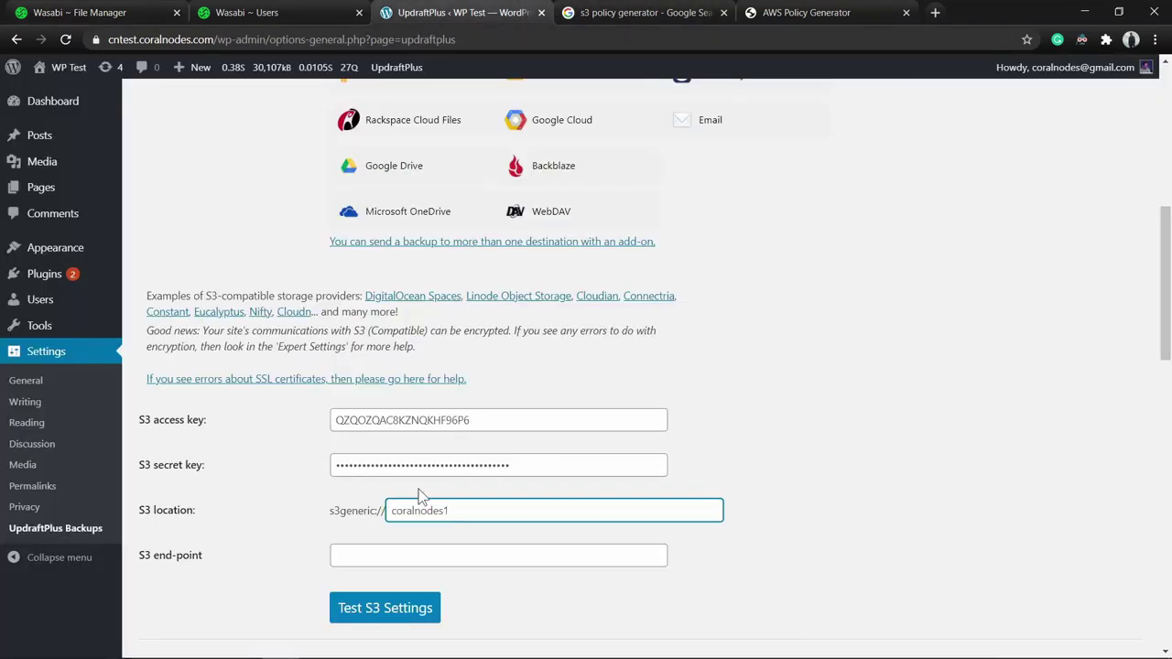
{"action": "left_click", "coordinate": [425, 554]}
{"action": "key", "text": "ctrl+v"}
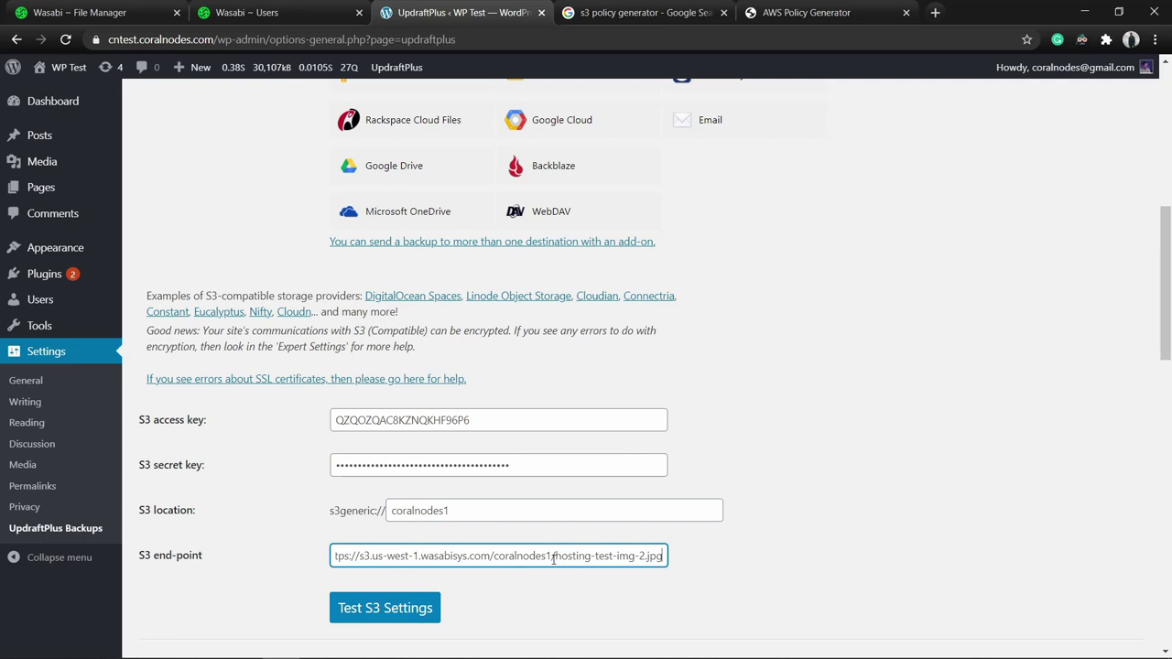
{"action": "left_click_drag", "start_coordinate": [550, 556], "coordinate": [680, 565]}
{"action": "key", "text": "ctrl+shift+Left"}
{"action": "key", "text": "ctrl+shift+Left"}
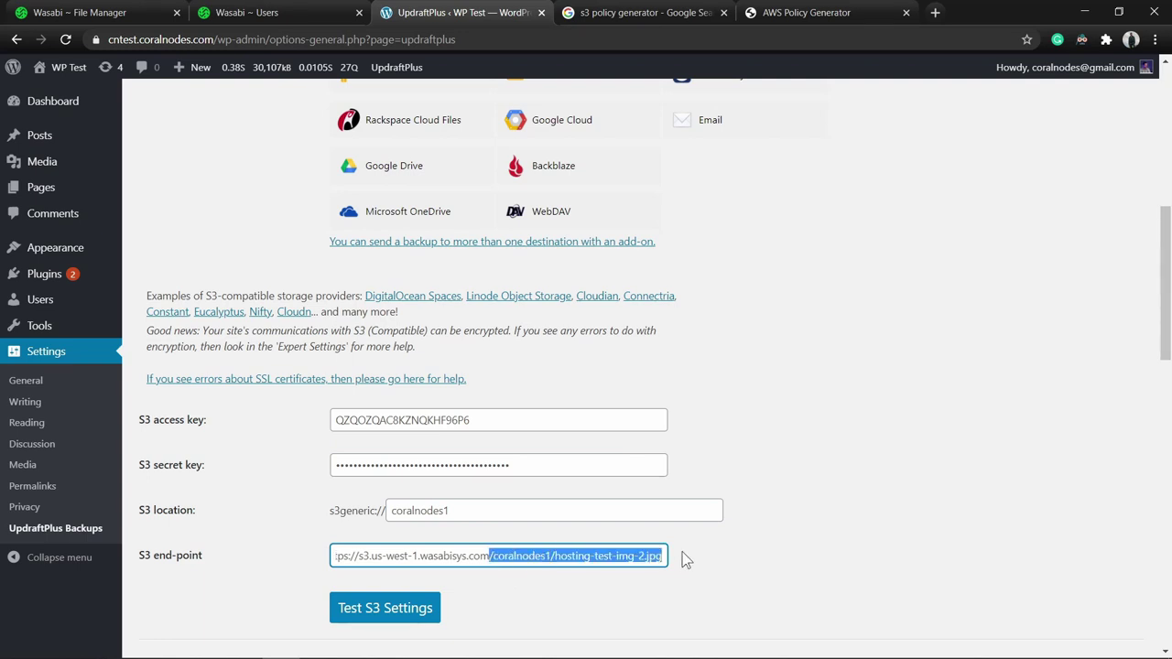
{"action": "key", "text": "BackSpace"}
{"action": "scroll", "coordinate": [682, 552], "scroll_direction": "down", "scroll_amount": 1}
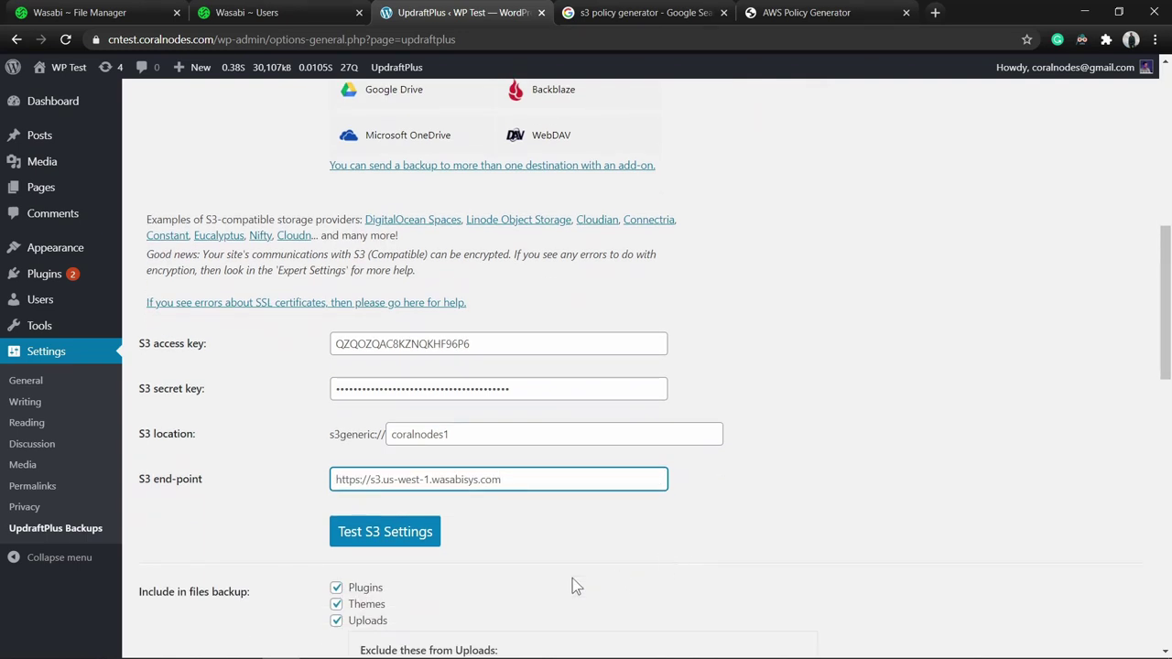
{"action": "left_click", "coordinate": [395, 544]}
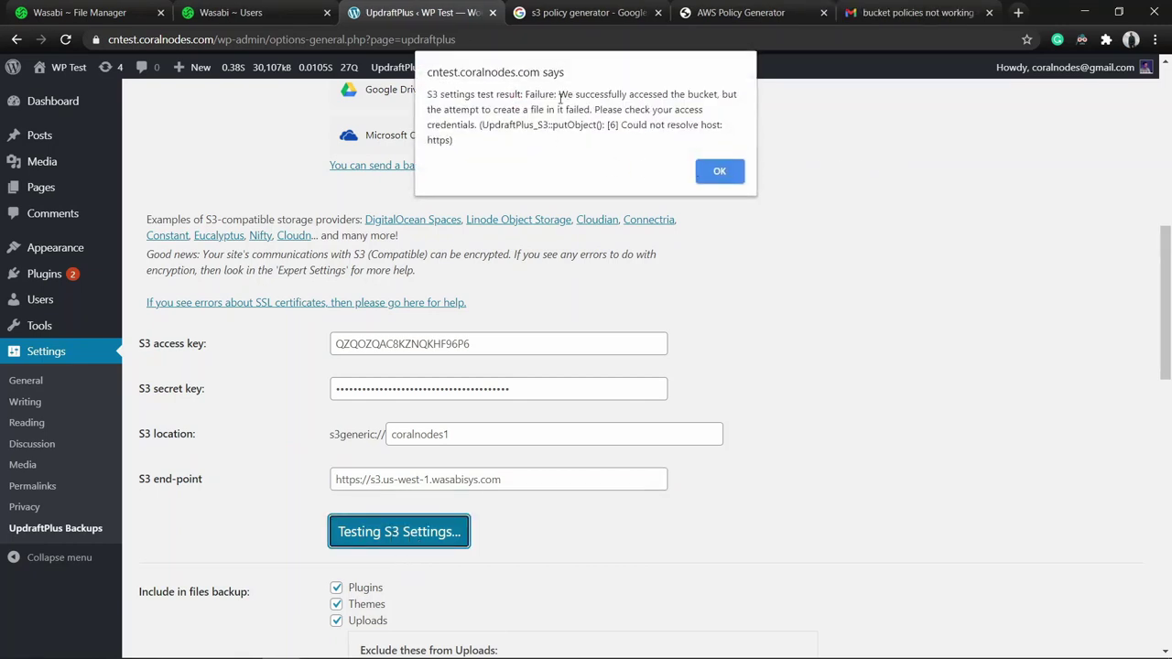
{"action": "left_click", "coordinate": [720, 171]}
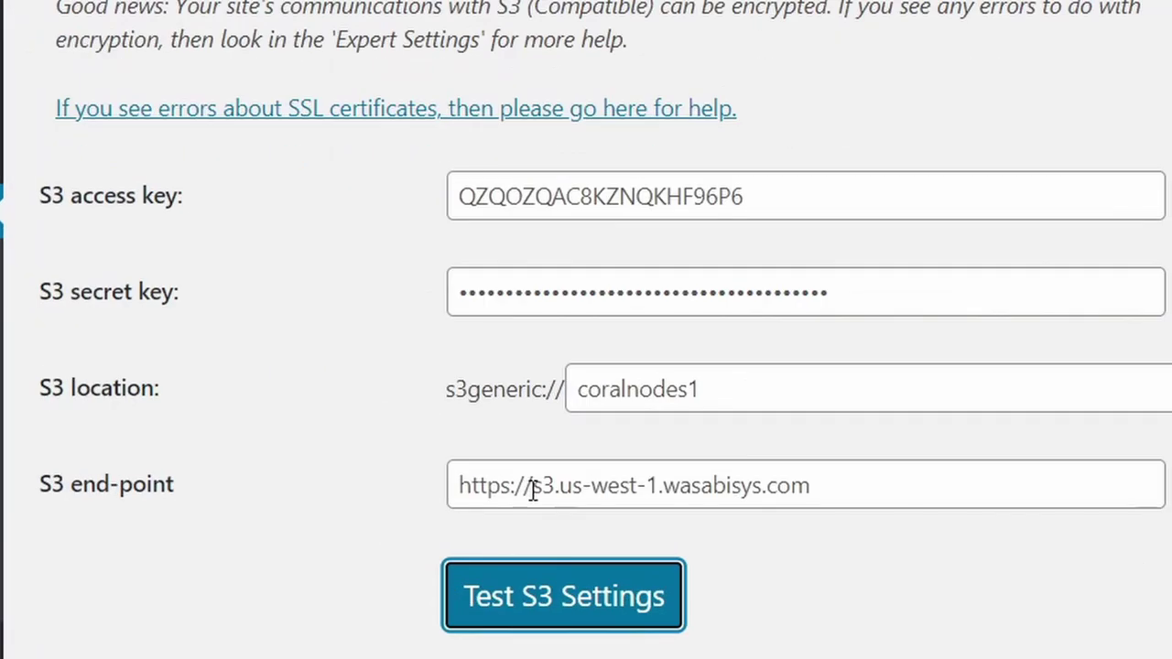
{"action": "left_click_drag", "start_coordinate": [533, 492], "coordinate": [361, 491]}
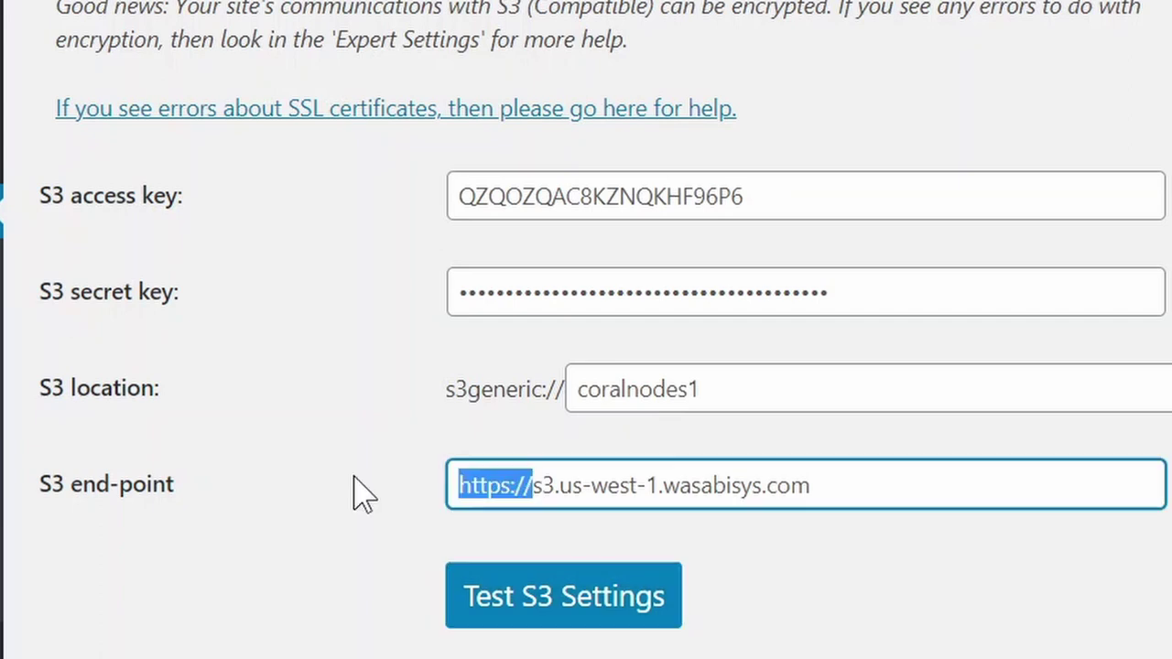
{"action": "key", "text": "BackSpace"}
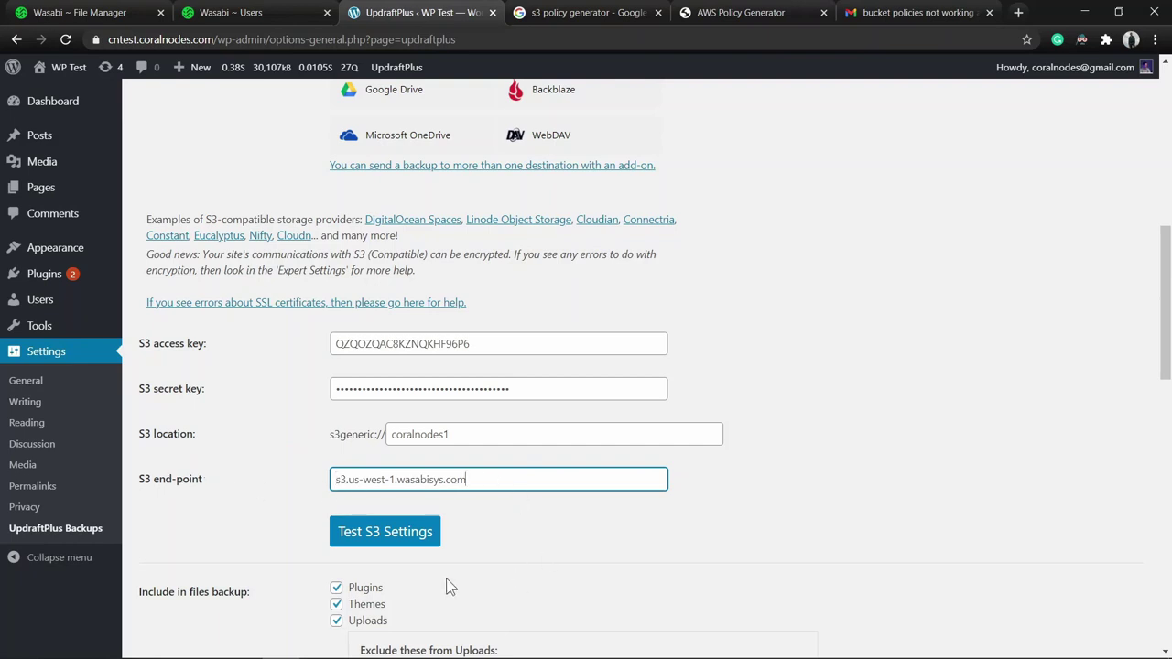
Re-test the S3 connection successfully and save the UpdraftPlus settings.
{"action": "left_click", "coordinate": [375, 542]}
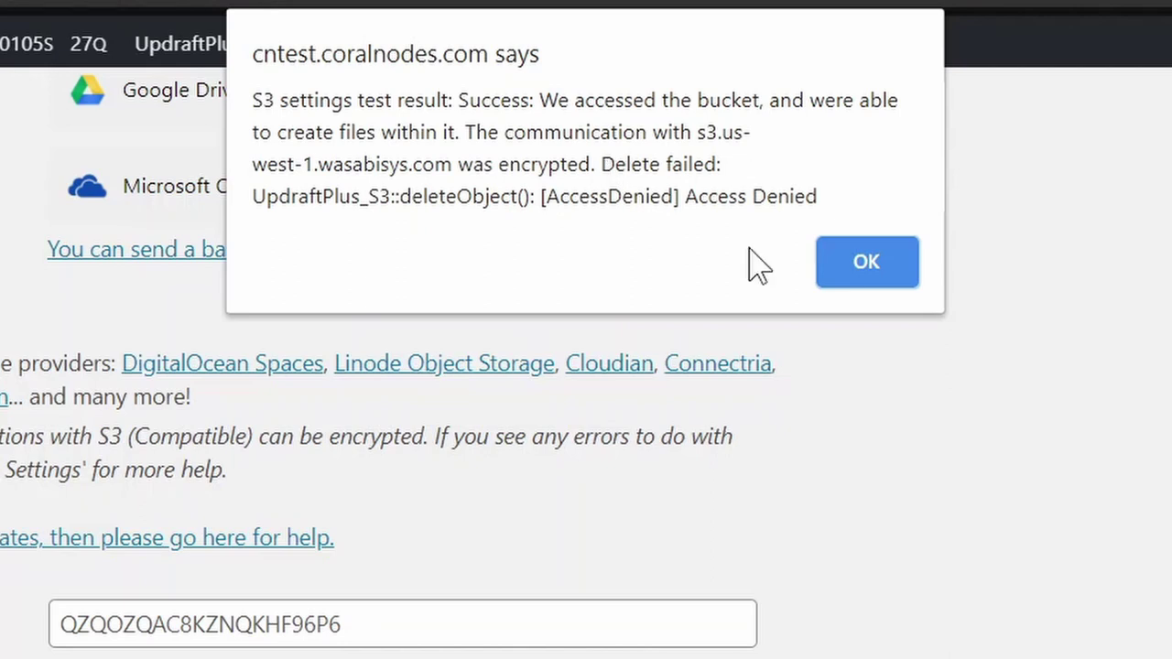
{"action": "left_click", "coordinate": [866, 266]}
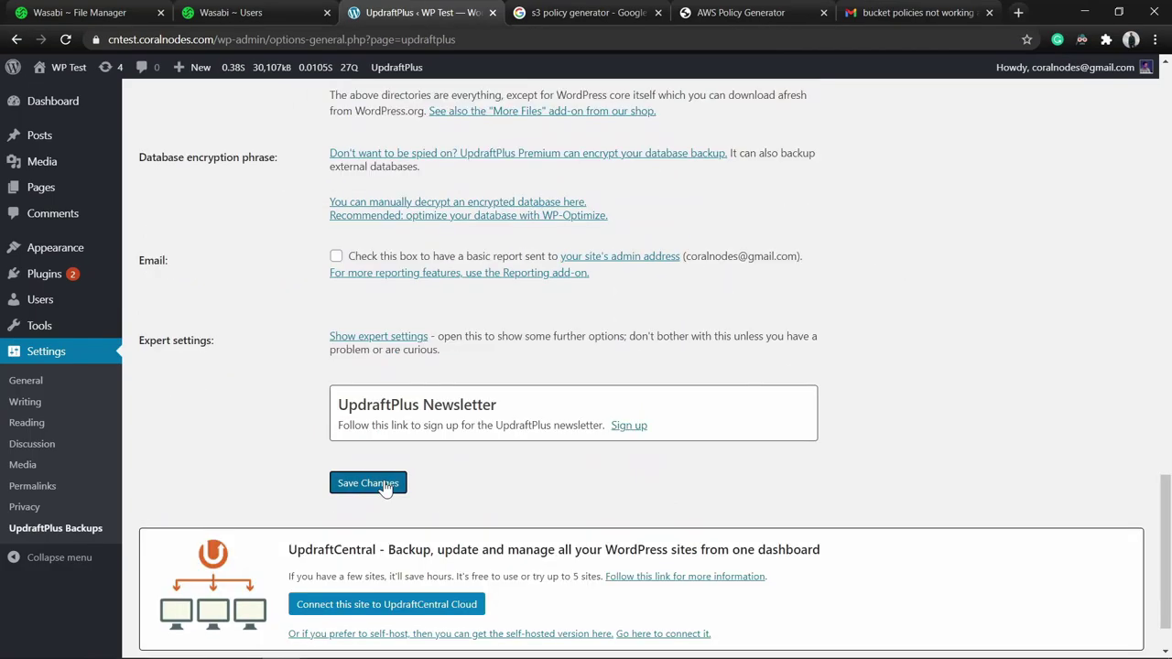
{"action": "left_click", "coordinate": [383, 485]}
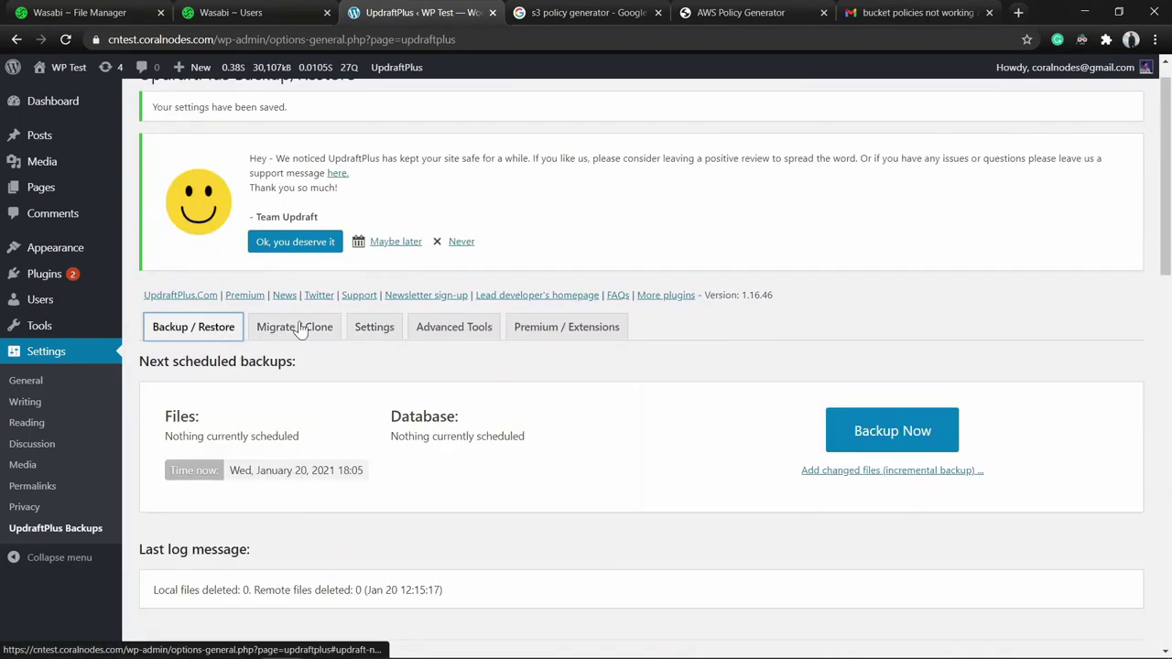
Run a manual database-only backup, excluding site files, sent to remote storage.
{"action": "scroll", "coordinate": [706, 445], "scroll_direction": "down", "scroll_amount": 1}
{"action": "left_click", "coordinate": [907, 395]}
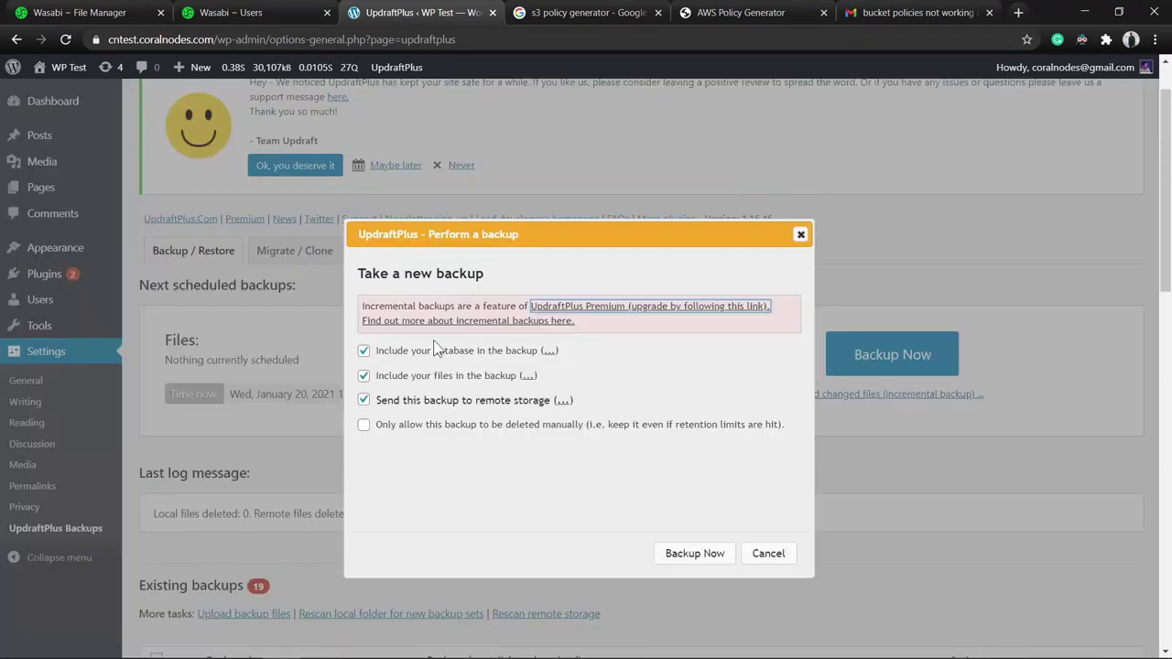
{"action": "left_click", "coordinate": [364, 376]}
{"action": "left_click", "coordinate": [364, 400]}
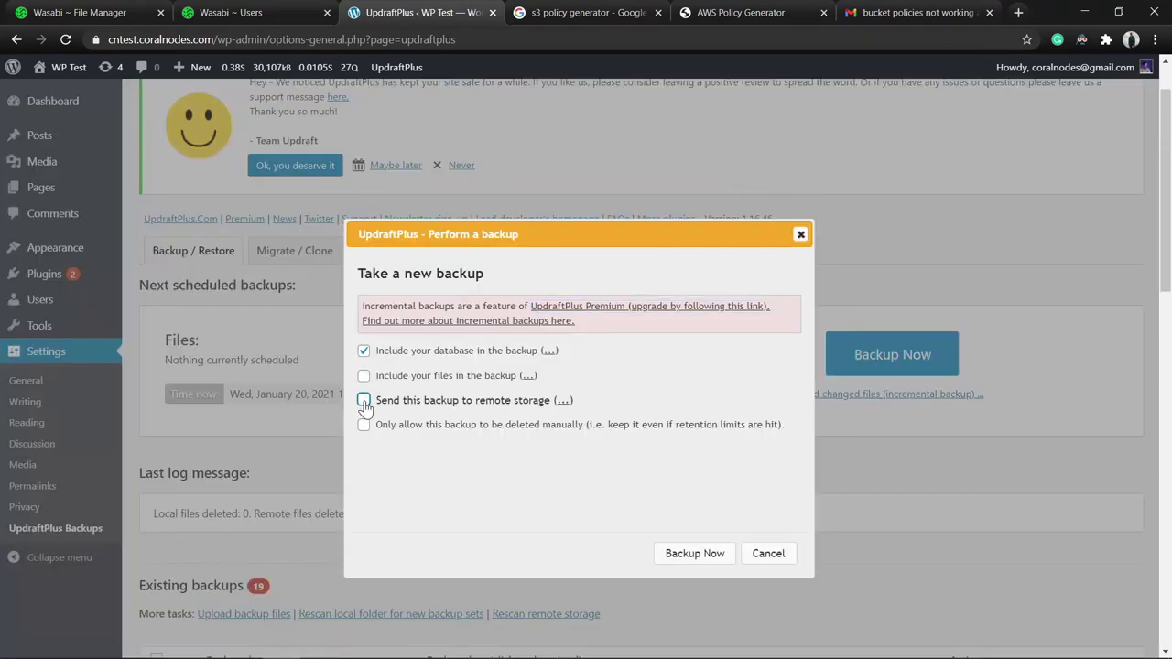
{"action": "left_click", "coordinate": [364, 400]}
{"action": "left_click", "coordinate": [695, 553]}
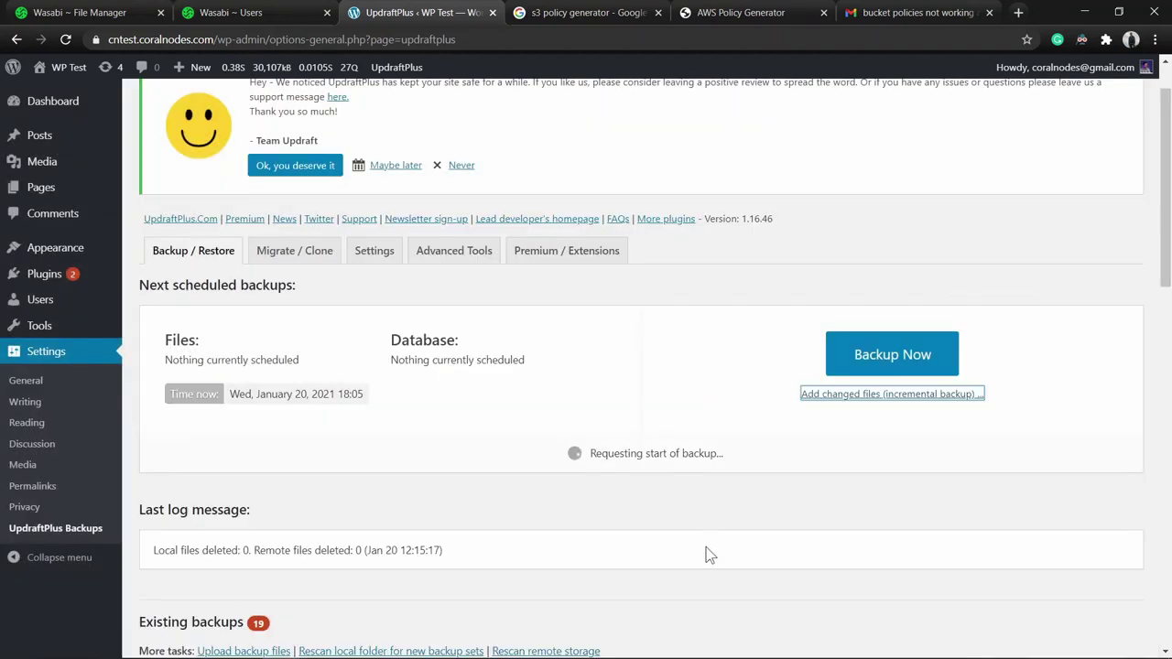
{"action": "scroll", "coordinate": [701, 452], "scroll_direction": "down", "scroll_amount": 1}
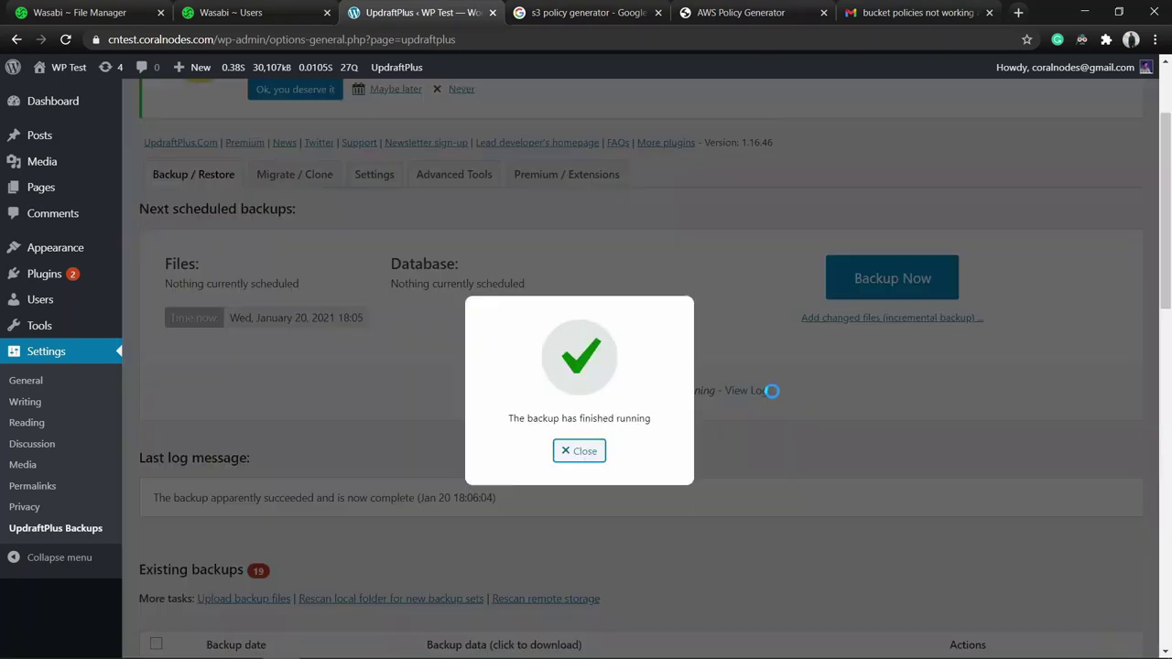
Close the backup-finished message and search Windows for 'wasa' to find Wasabi Explorer.
{"action": "left_click", "coordinate": [584, 452]}
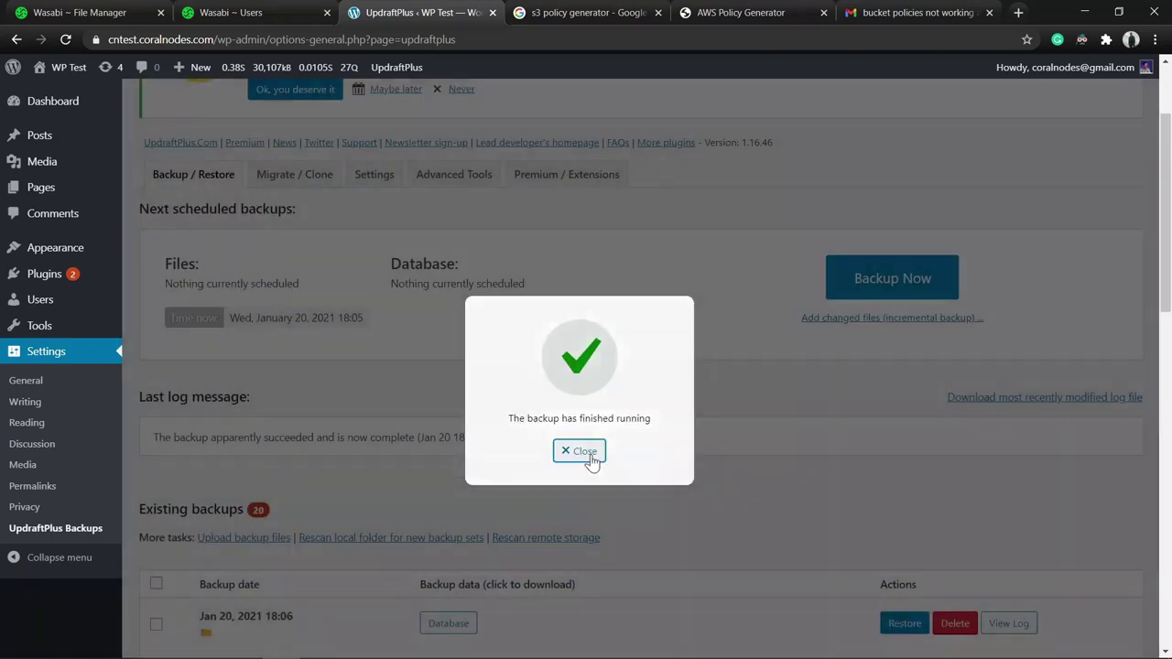
{"action": "scroll", "coordinate": [591, 453], "scroll_direction": "down", "scroll_amount": 2}
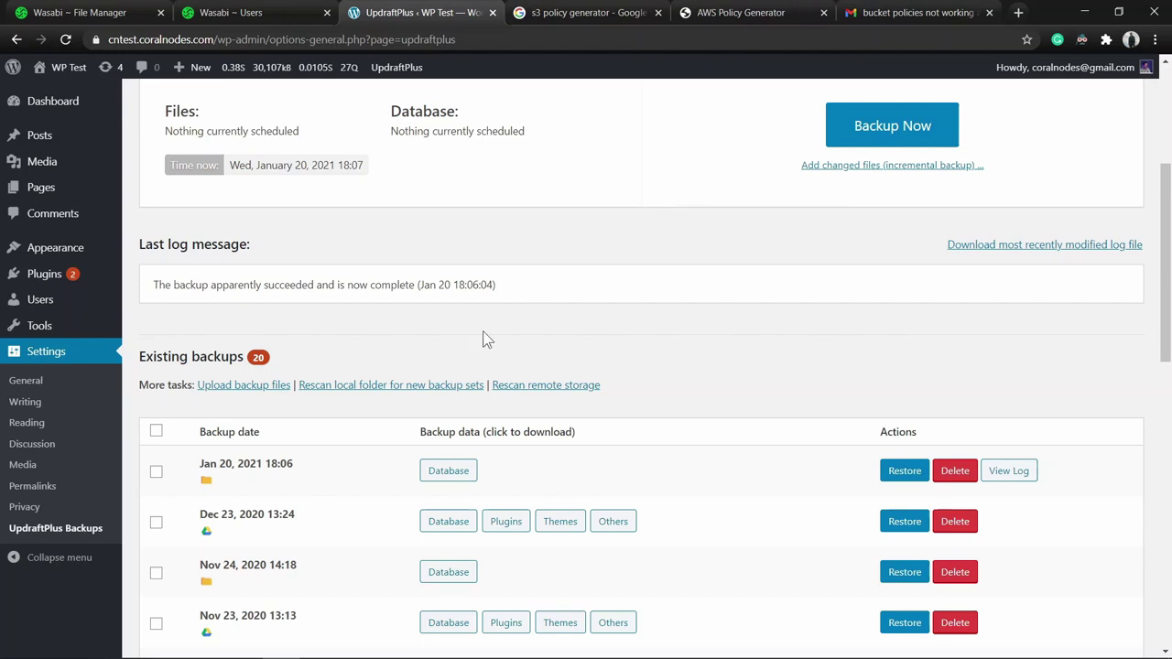
{"action": "key", "text": "super"}
{"action": "type", "text": "wasa"}
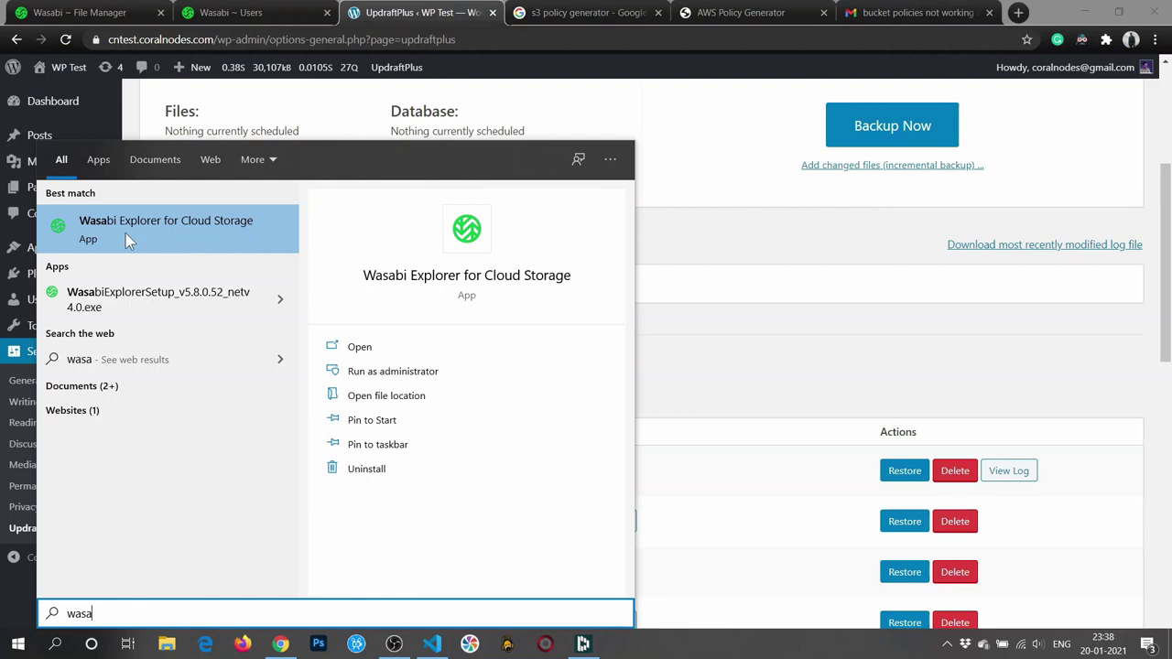
Launch Wasabi Explorer and give the new Wasabi account the display name 'my-bucket'.
{"action": "left_click", "coordinate": [125, 233]}
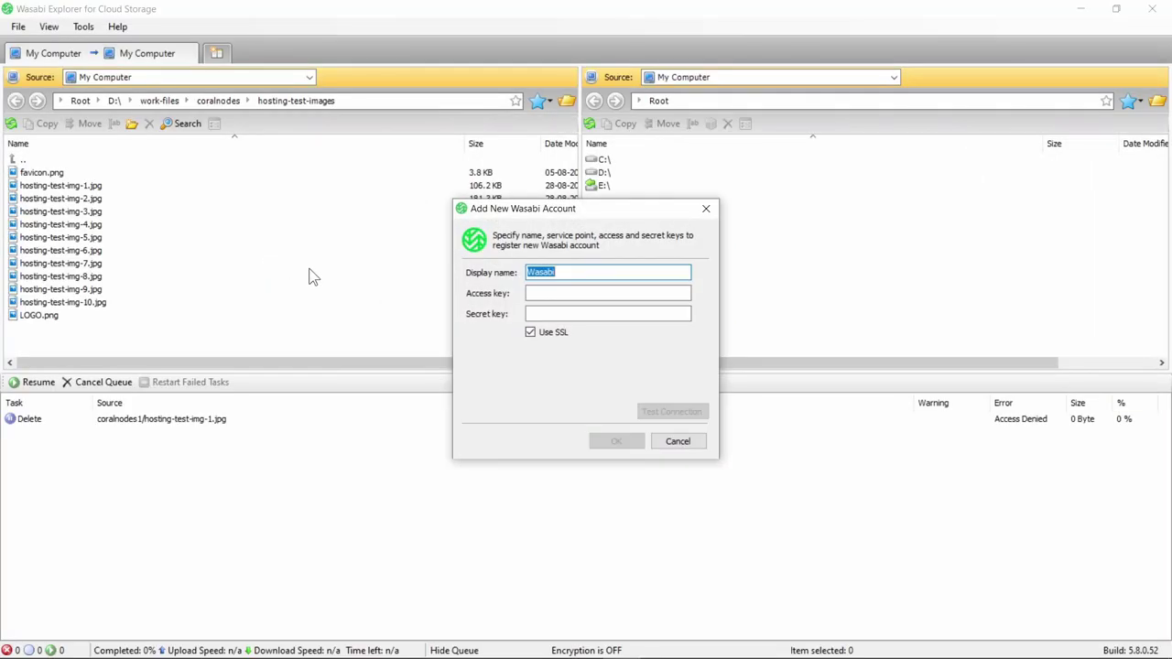
{"action": "left_click_drag", "start_coordinate": [513, 217], "coordinate": [501, 211]}
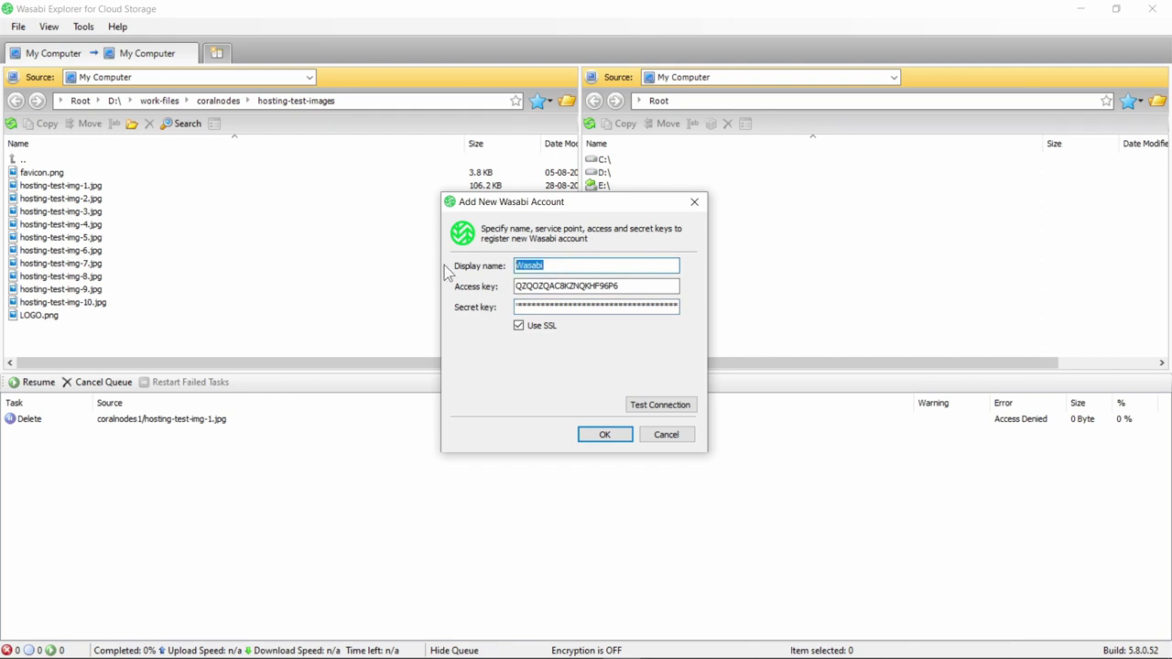
{"action": "type", "text": "my wa"}
{"action": "key", "text": "BackSpace"}
{"action": "key", "text": "BackSpace"}
{"action": "key", "text": "BackSpace"}
{"action": "type", "text": "-bucket"}
Test the my-bucket connection, save the account and close Registered Accounts.
{"action": "left_click", "coordinate": [652, 407]}
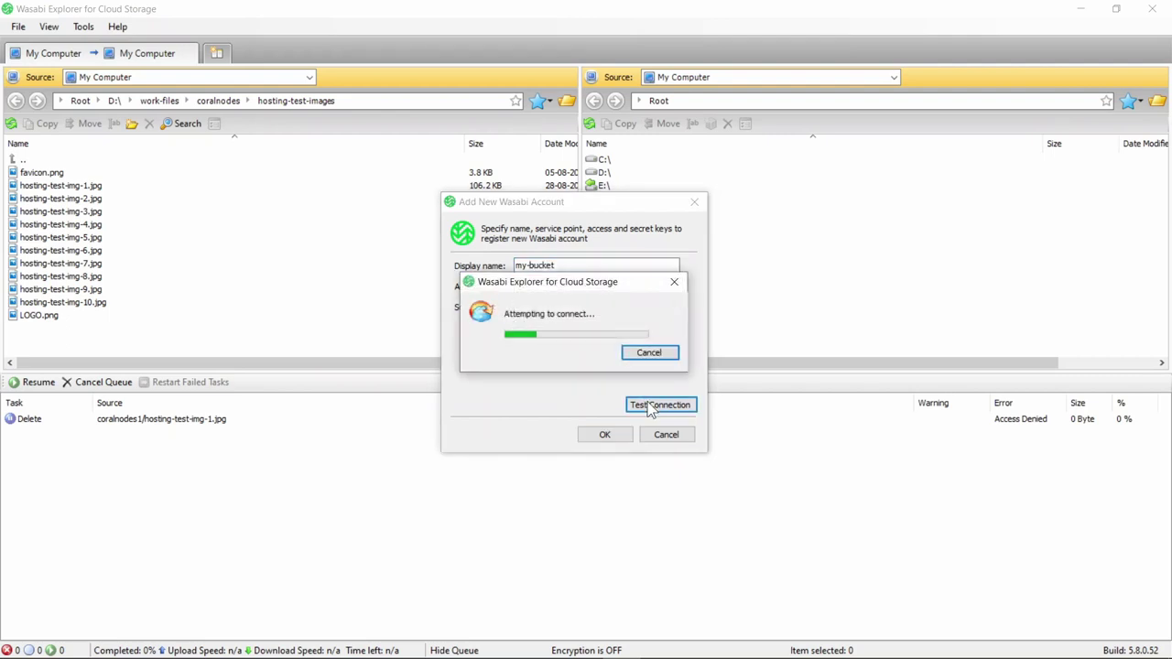
{"action": "left_click", "coordinate": [638, 360]}
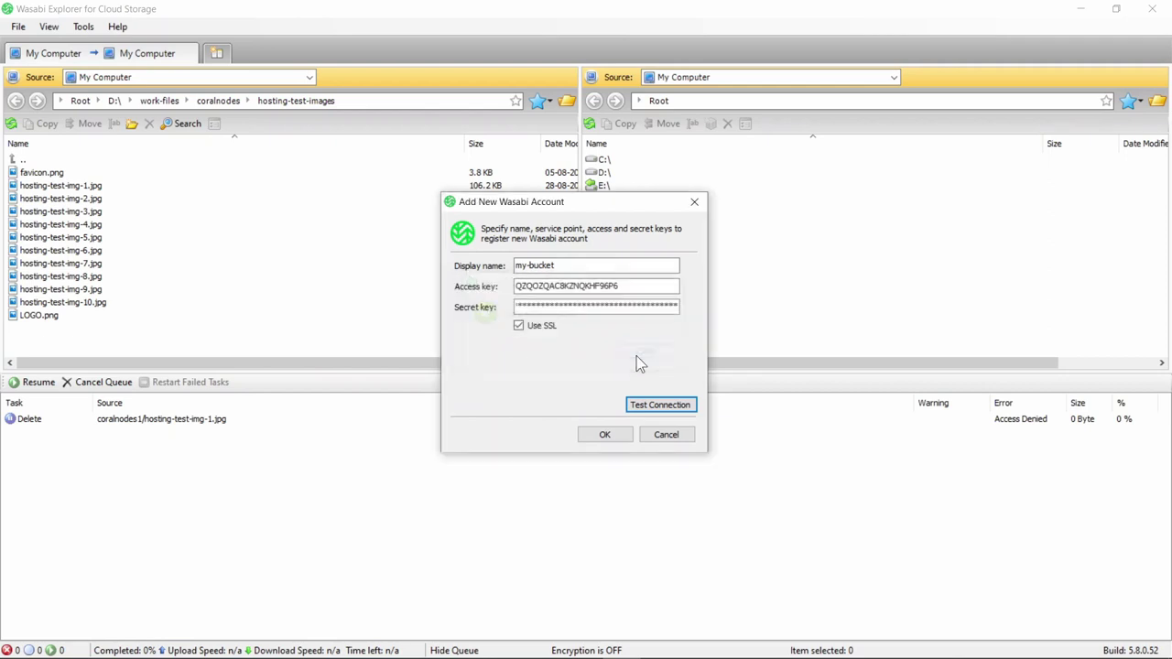
{"action": "left_click", "coordinate": [592, 437]}
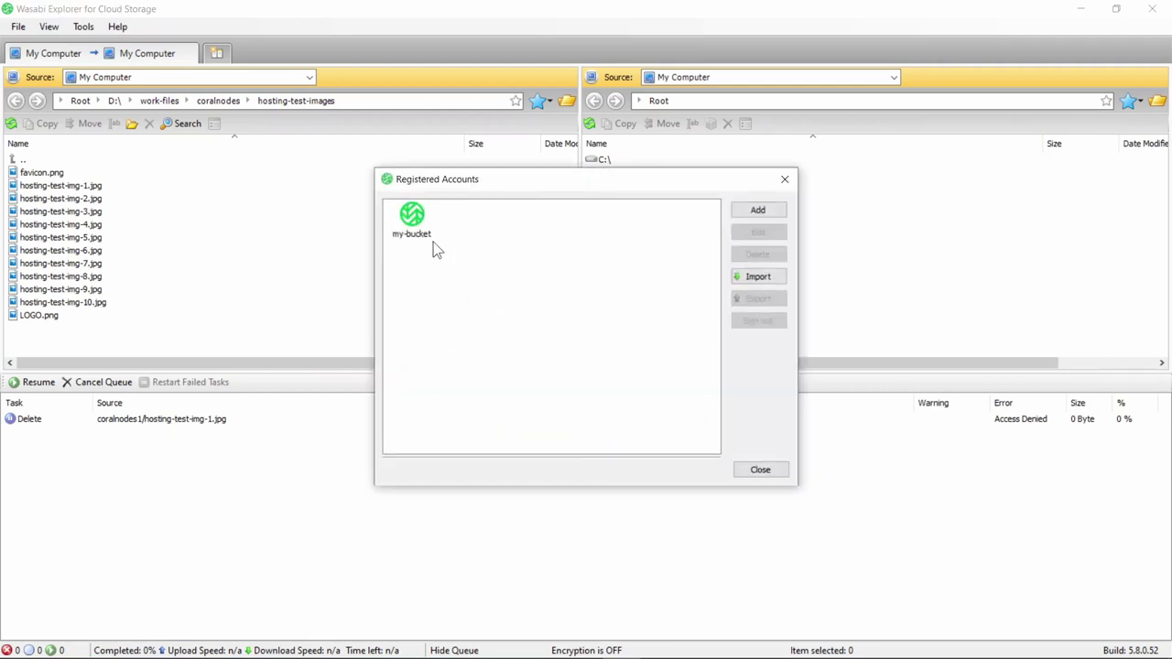
{"action": "left_click", "coordinate": [760, 470]}
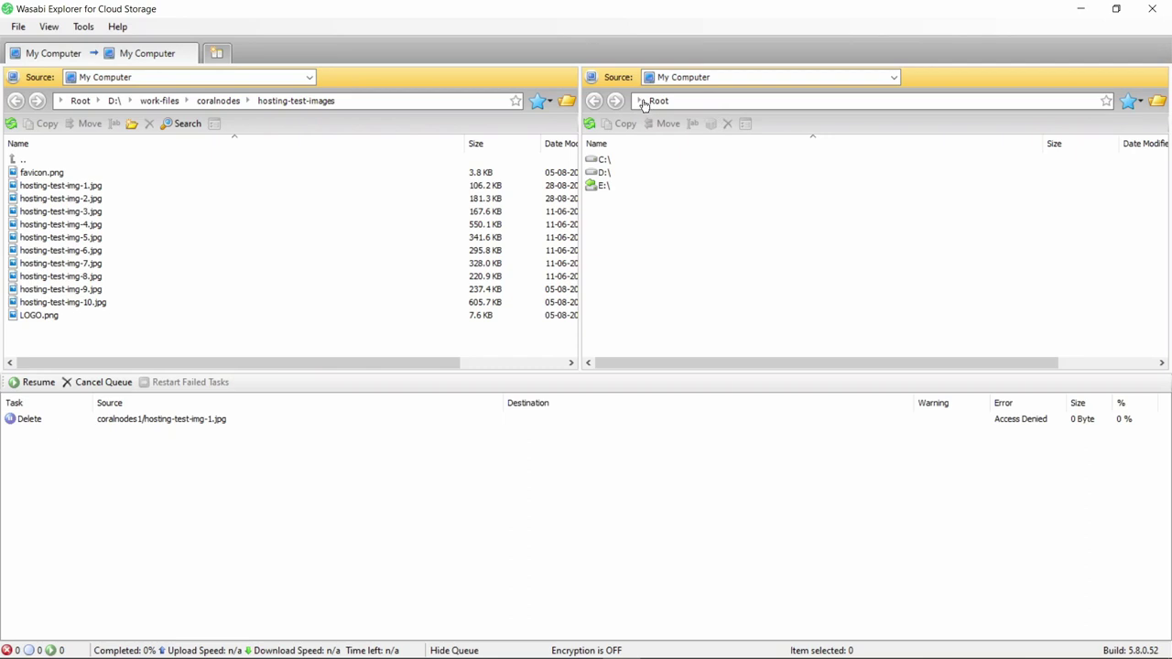
Point the right pane at the my-bucket account and open the coralnodes1 bucket.
{"action": "left_click", "coordinate": [681, 77]}
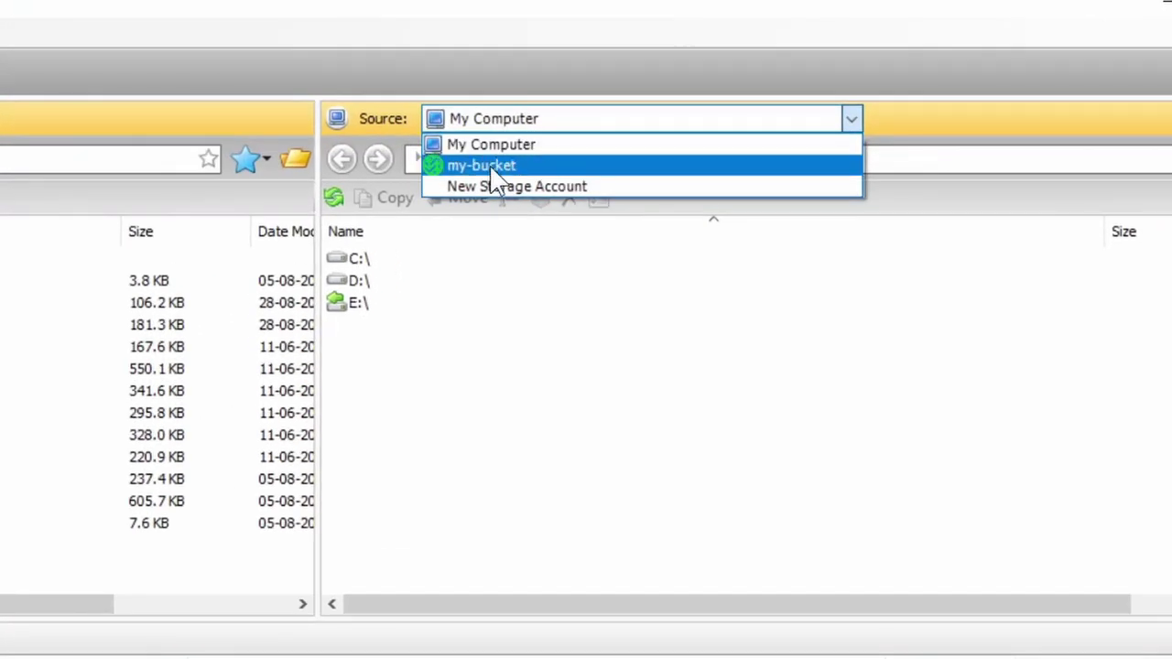
{"action": "left_click", "coordinate": [492, 169]}
{"action": "left_click", "coordinate": [485, 159]}
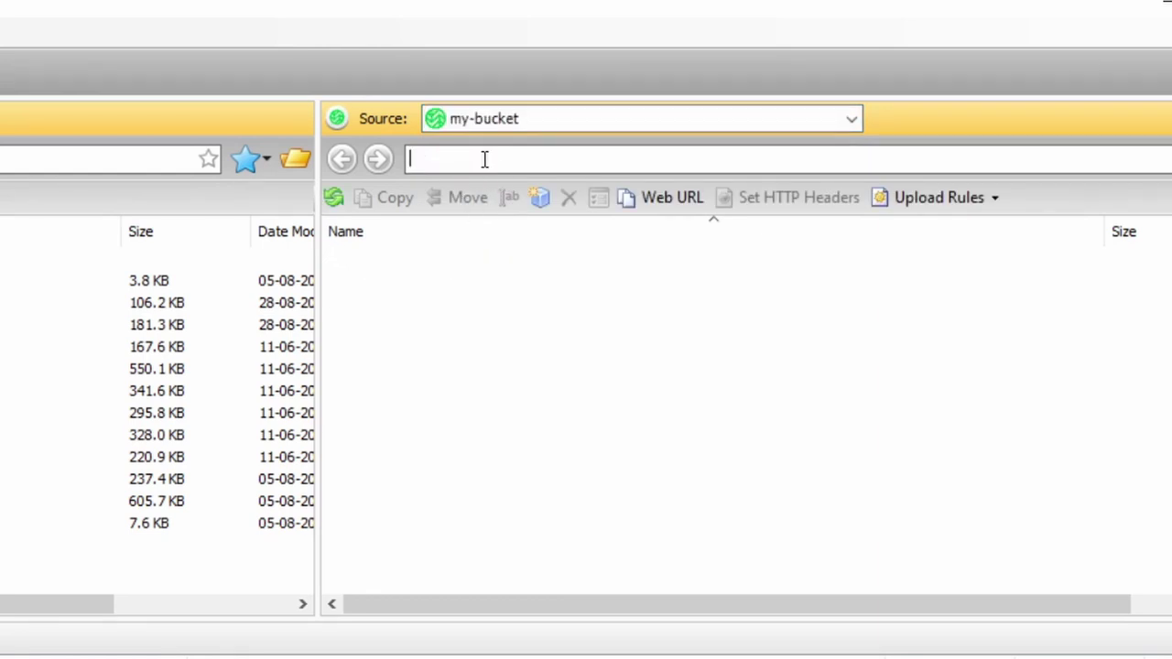
{"action": "type", "text": "coralnodes"}
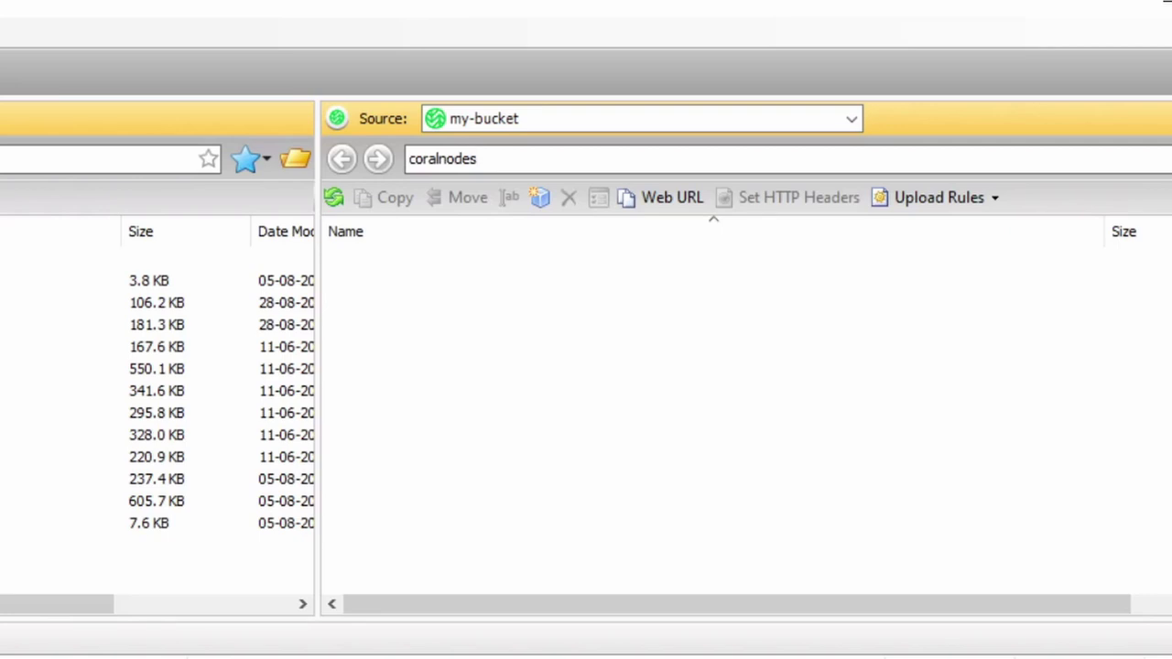
{"action": "type", "text": "1"}
{"action": "key", "text": "Return"}
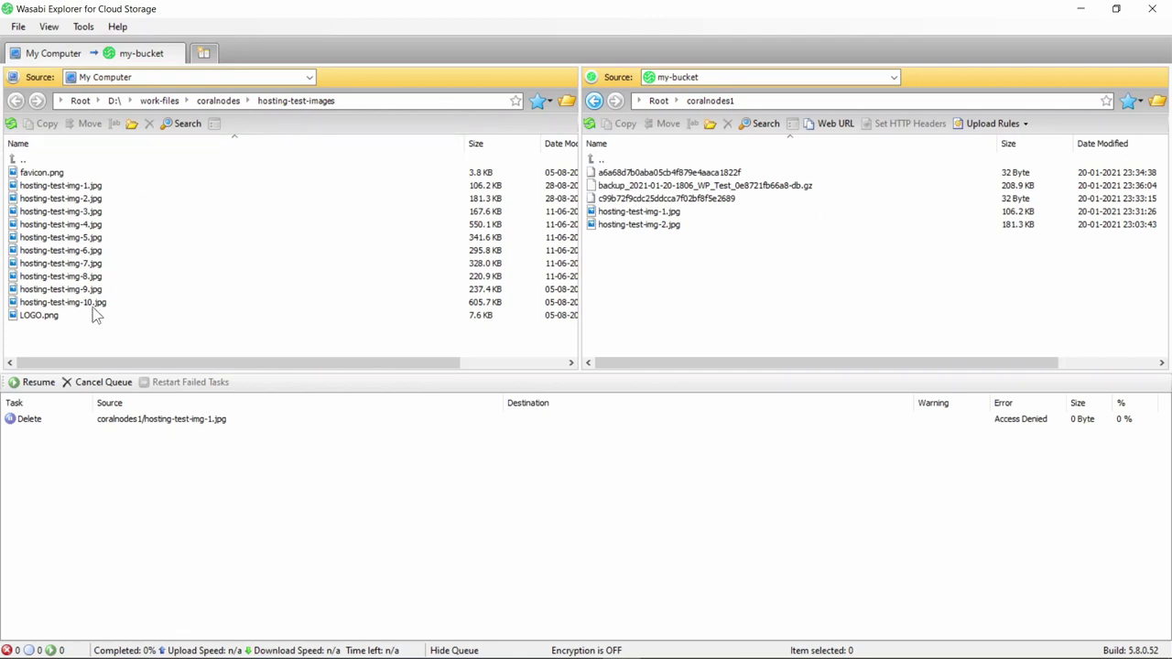
Upload hosting-test-img-10.jpg into coralnodes1 and confirm the copy.
{"action": "left_click_drag", "start_coordinate": [92, 304], "coordinate": [654, 287]}
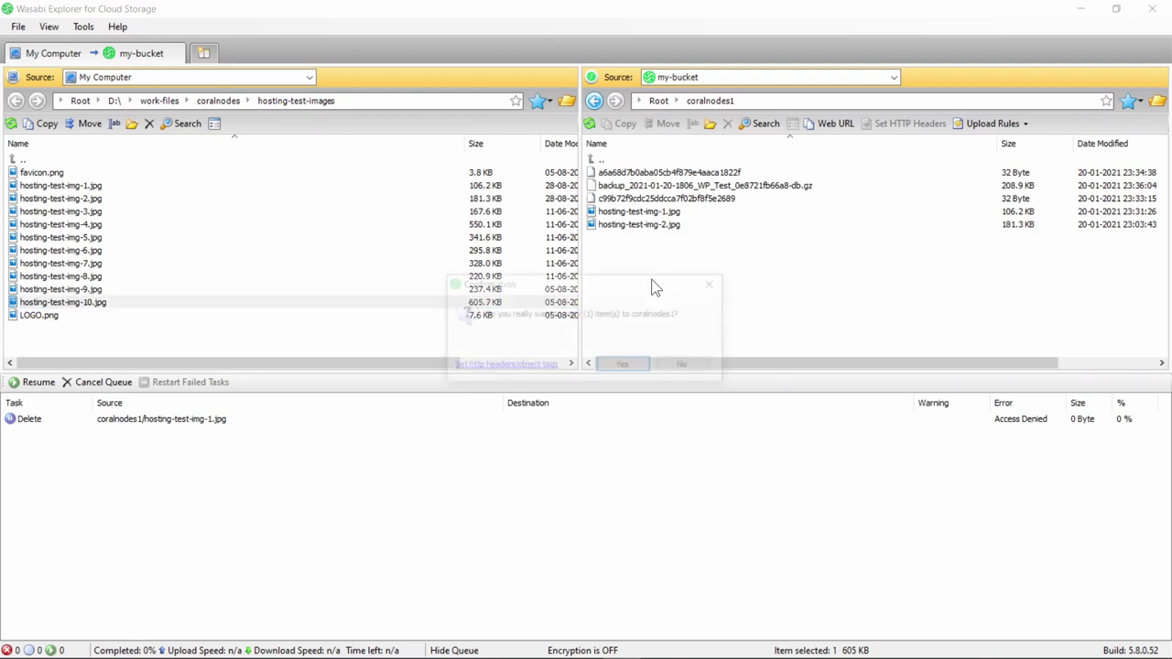
{"action": "left_click", "coordinate": [625, 366]}
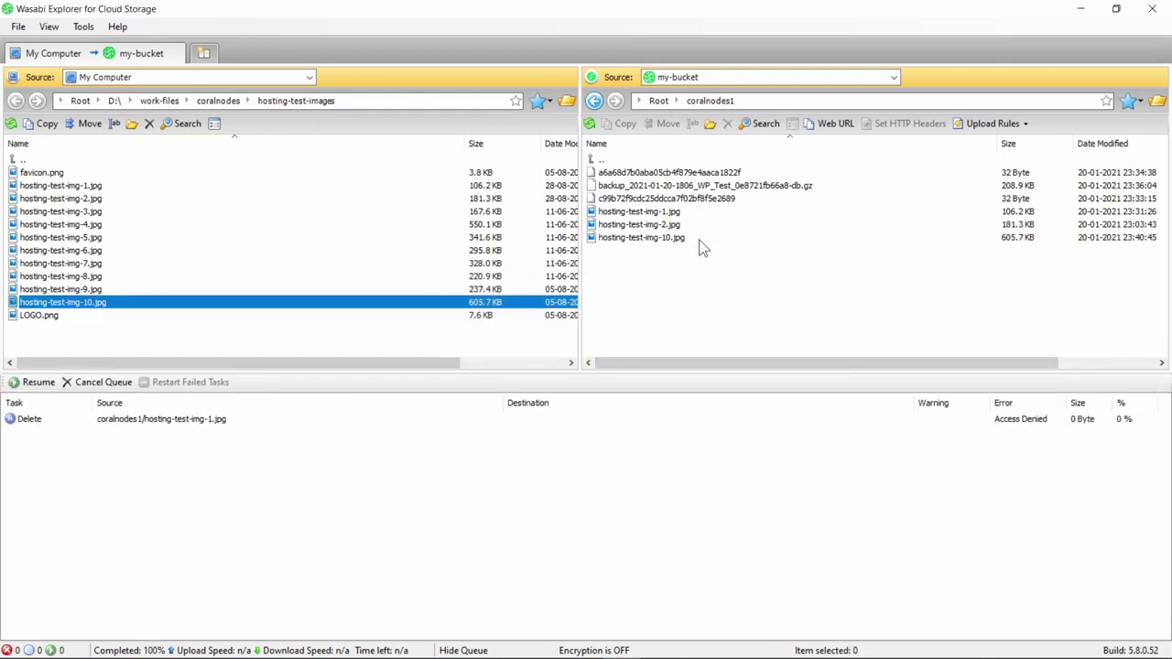
{"action": "left_click", "coordinate": [700, 240]}
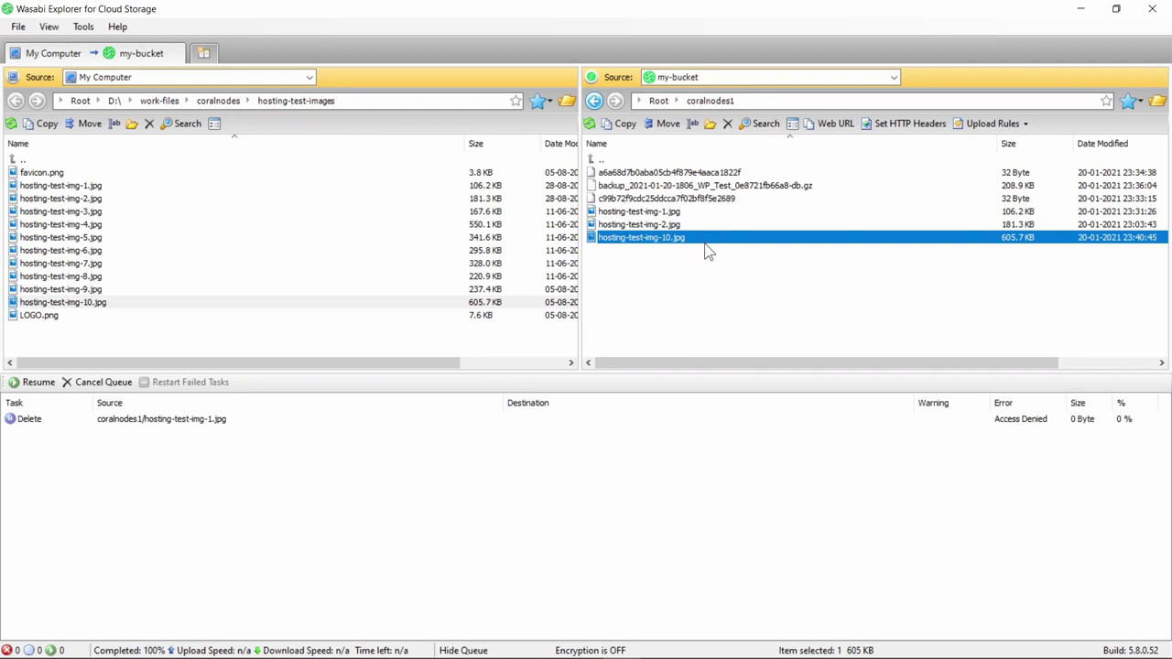